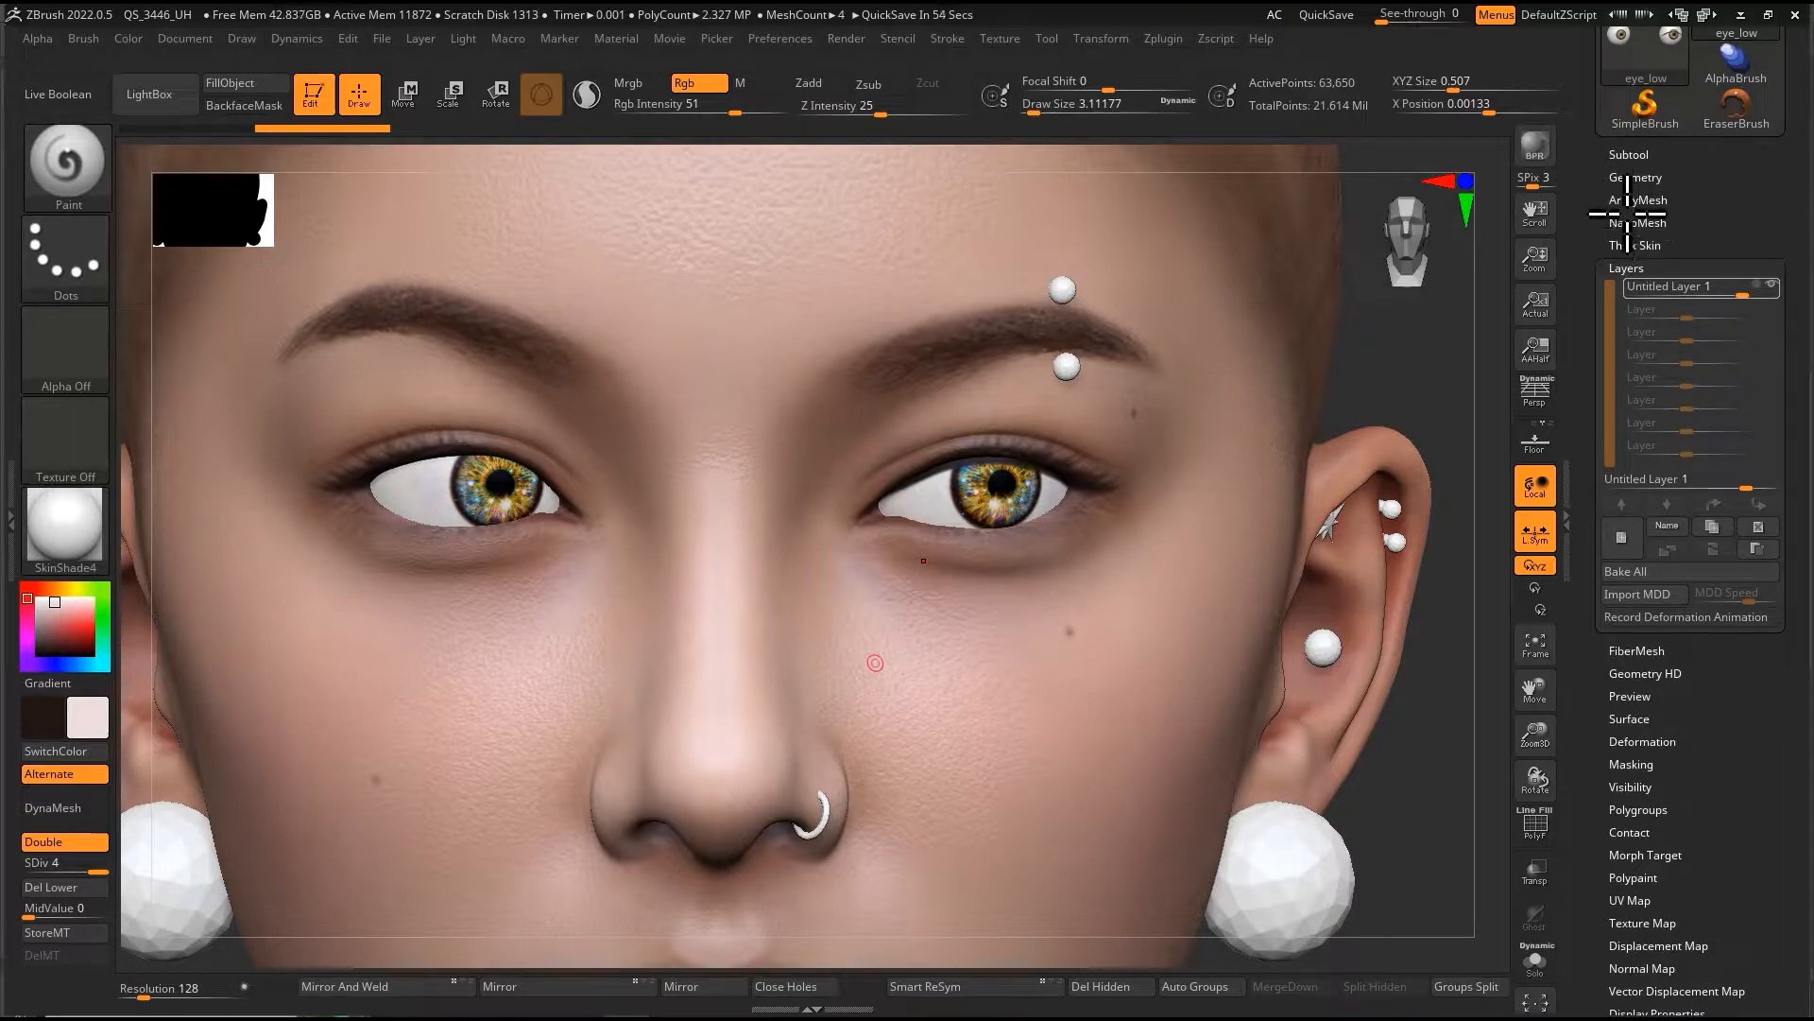
Step: Open the eye subtool's layers and hide the existing layer
{"action": "left_click", "coordinate": [1639, 267]}
{"action": "left_click", "coordinate": [1650, 267]}
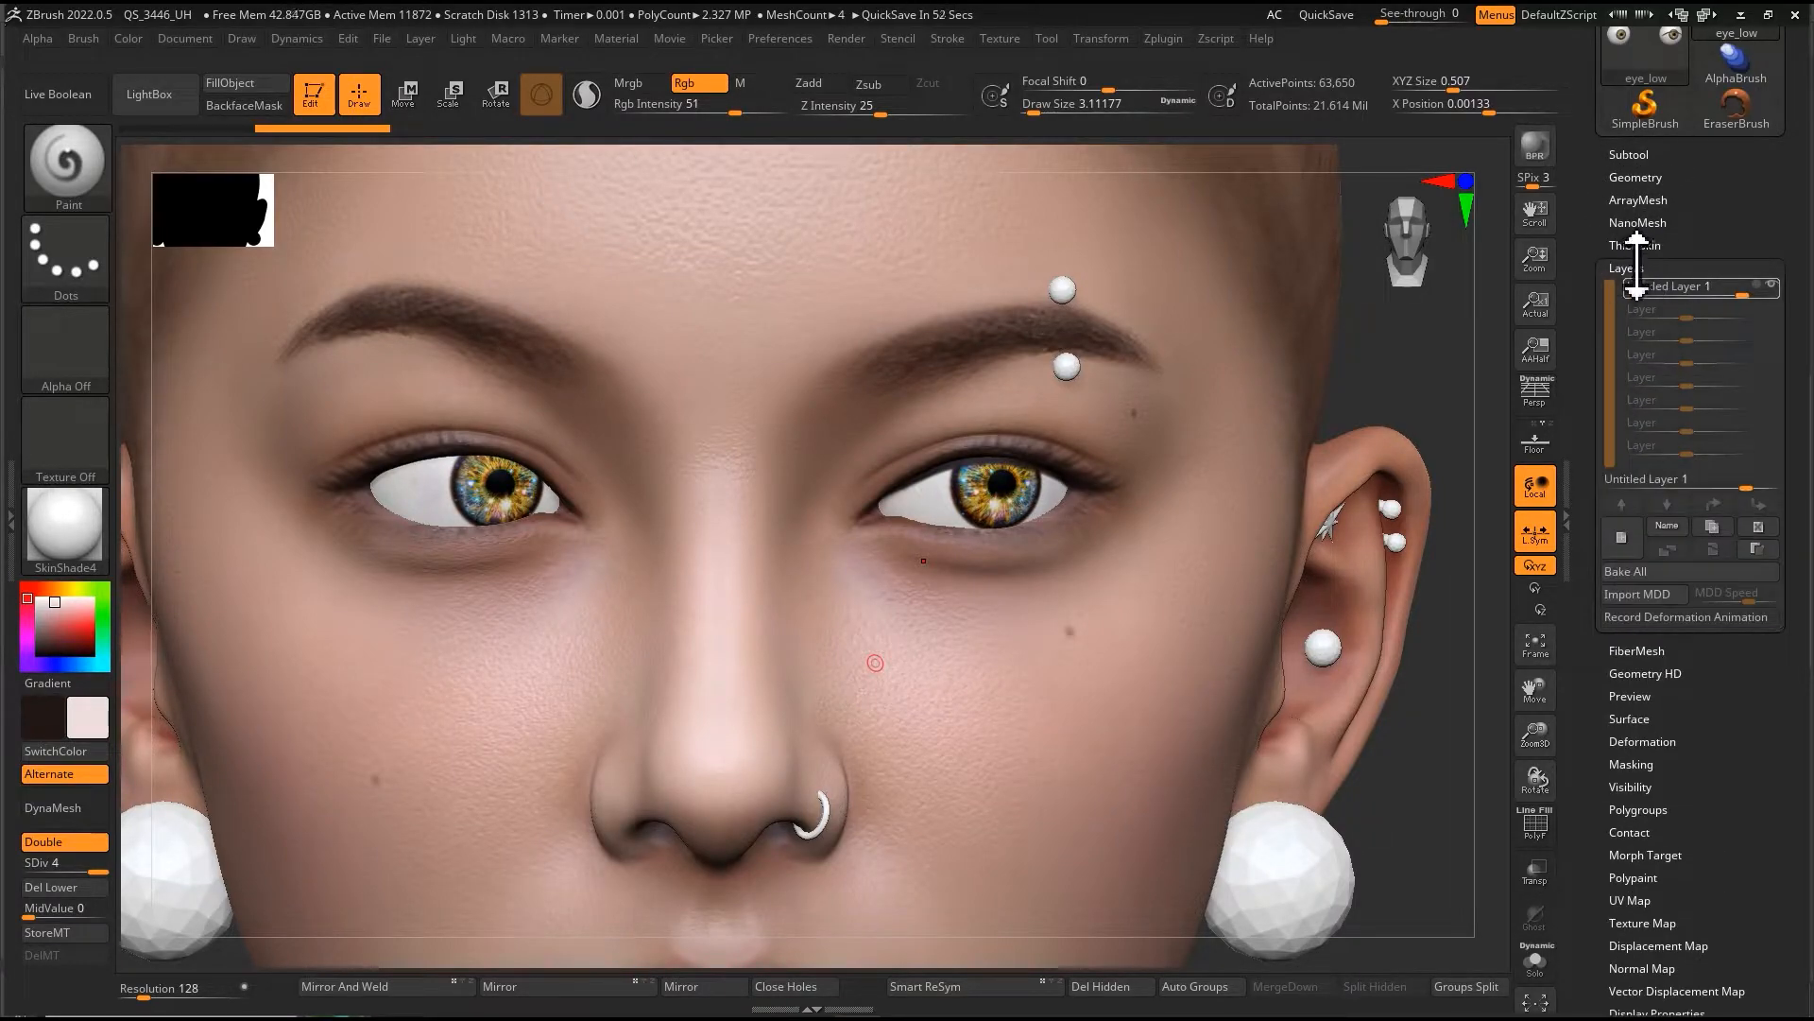
{"action": "left_click", "coordinate": [1639, 268]}
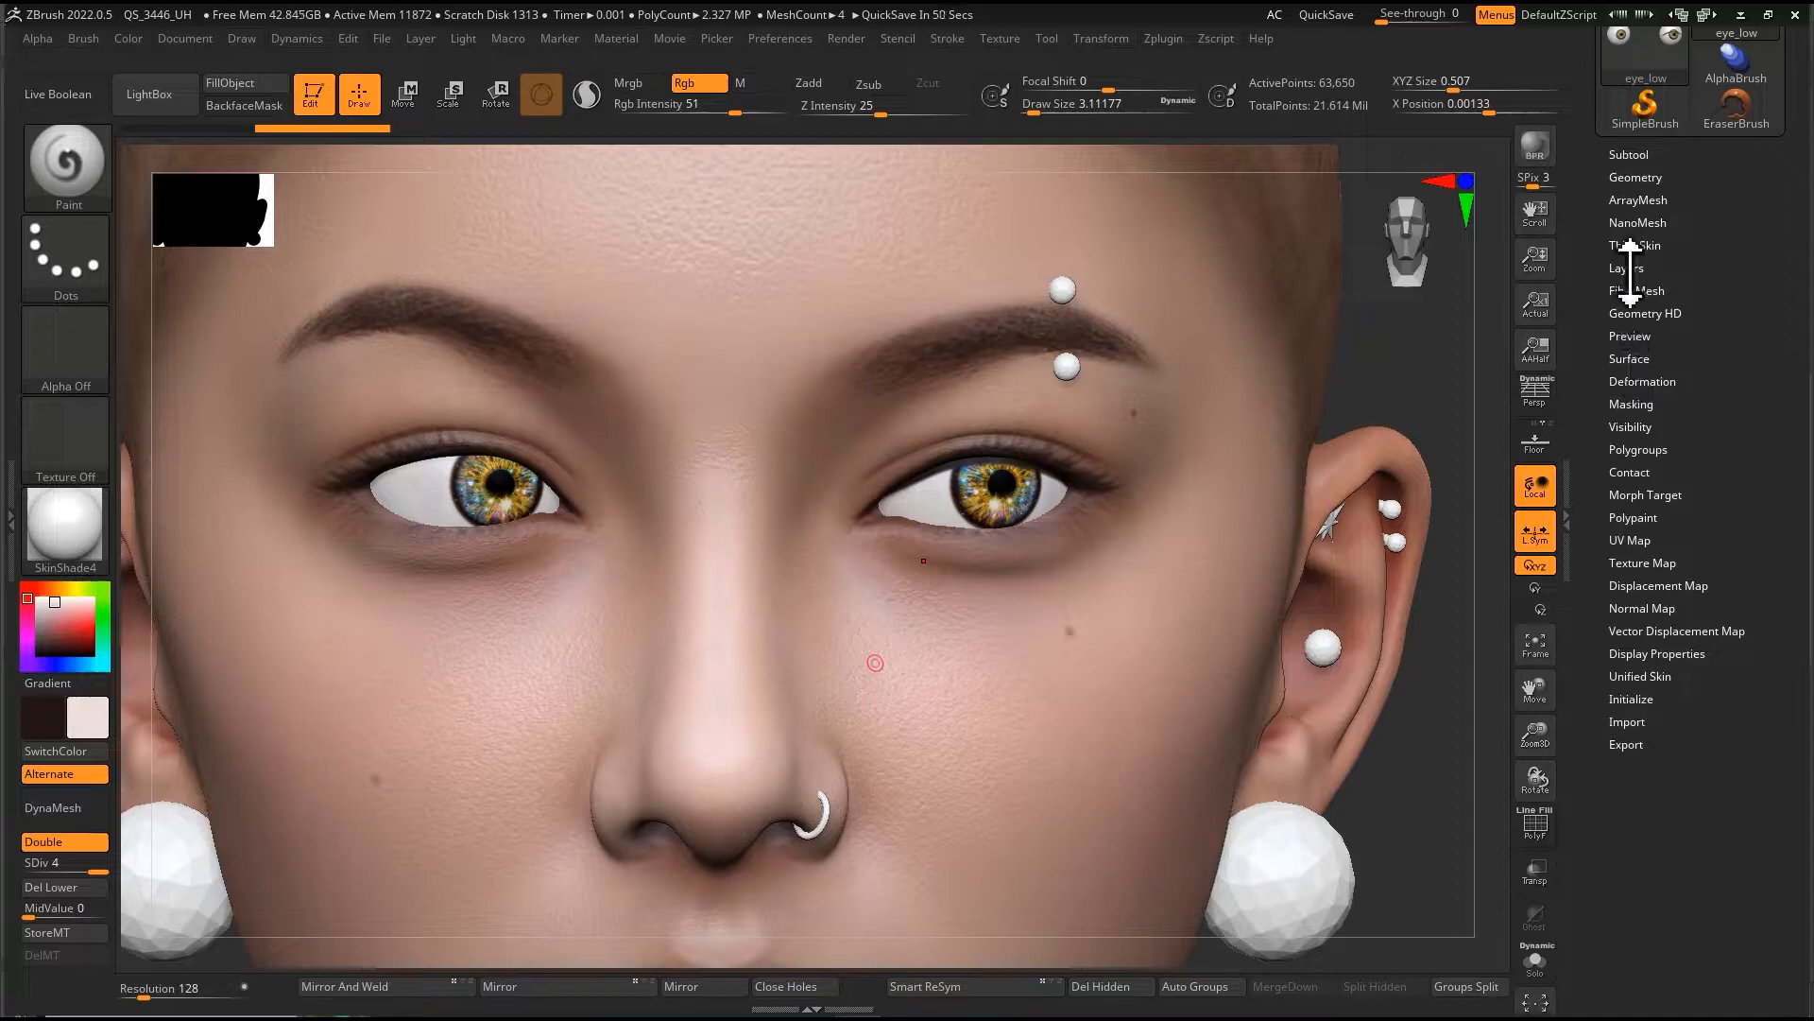
{"action": "left_click", "coordinate": [1630, 268]}
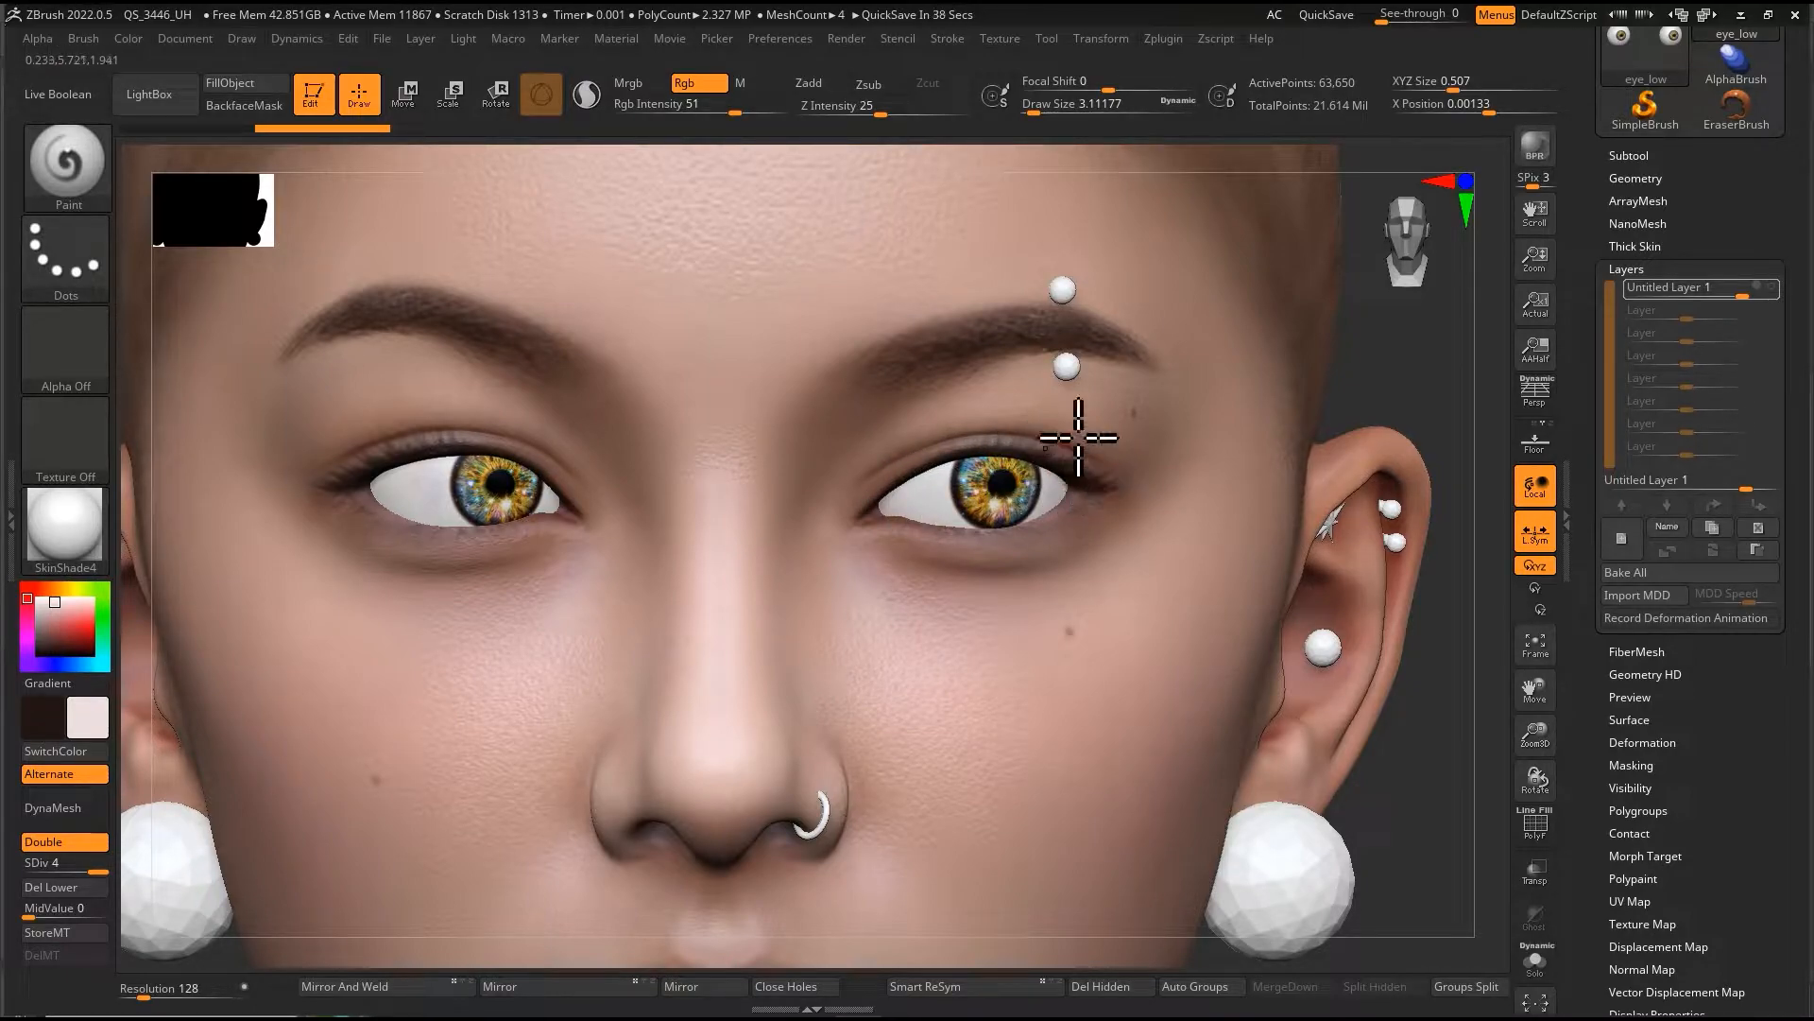
{"action": "mouse_move", "coordinate": [1777, 301]}
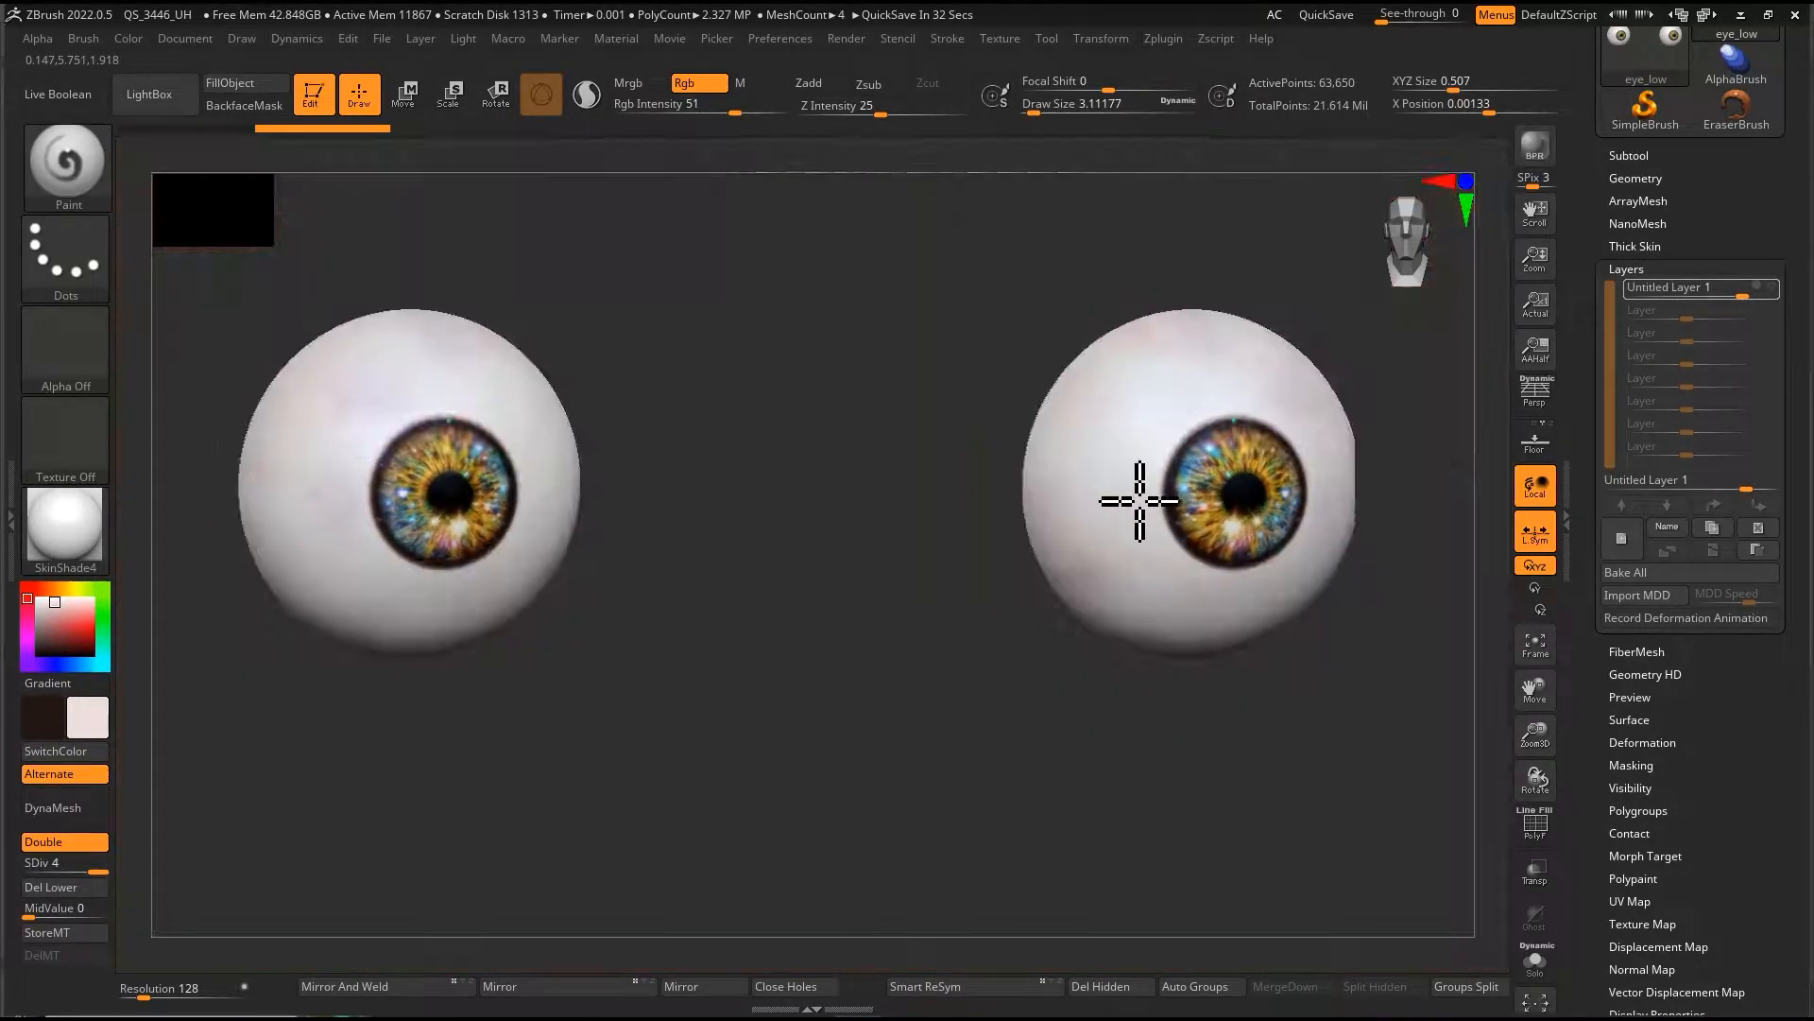
Step: Sample a bluish paint colour from the upper edge of the iris
{"action": "right_click_drag", "start_coordinate": [1139, 501], "coordinate": [1168, 499], "text": "alt"}
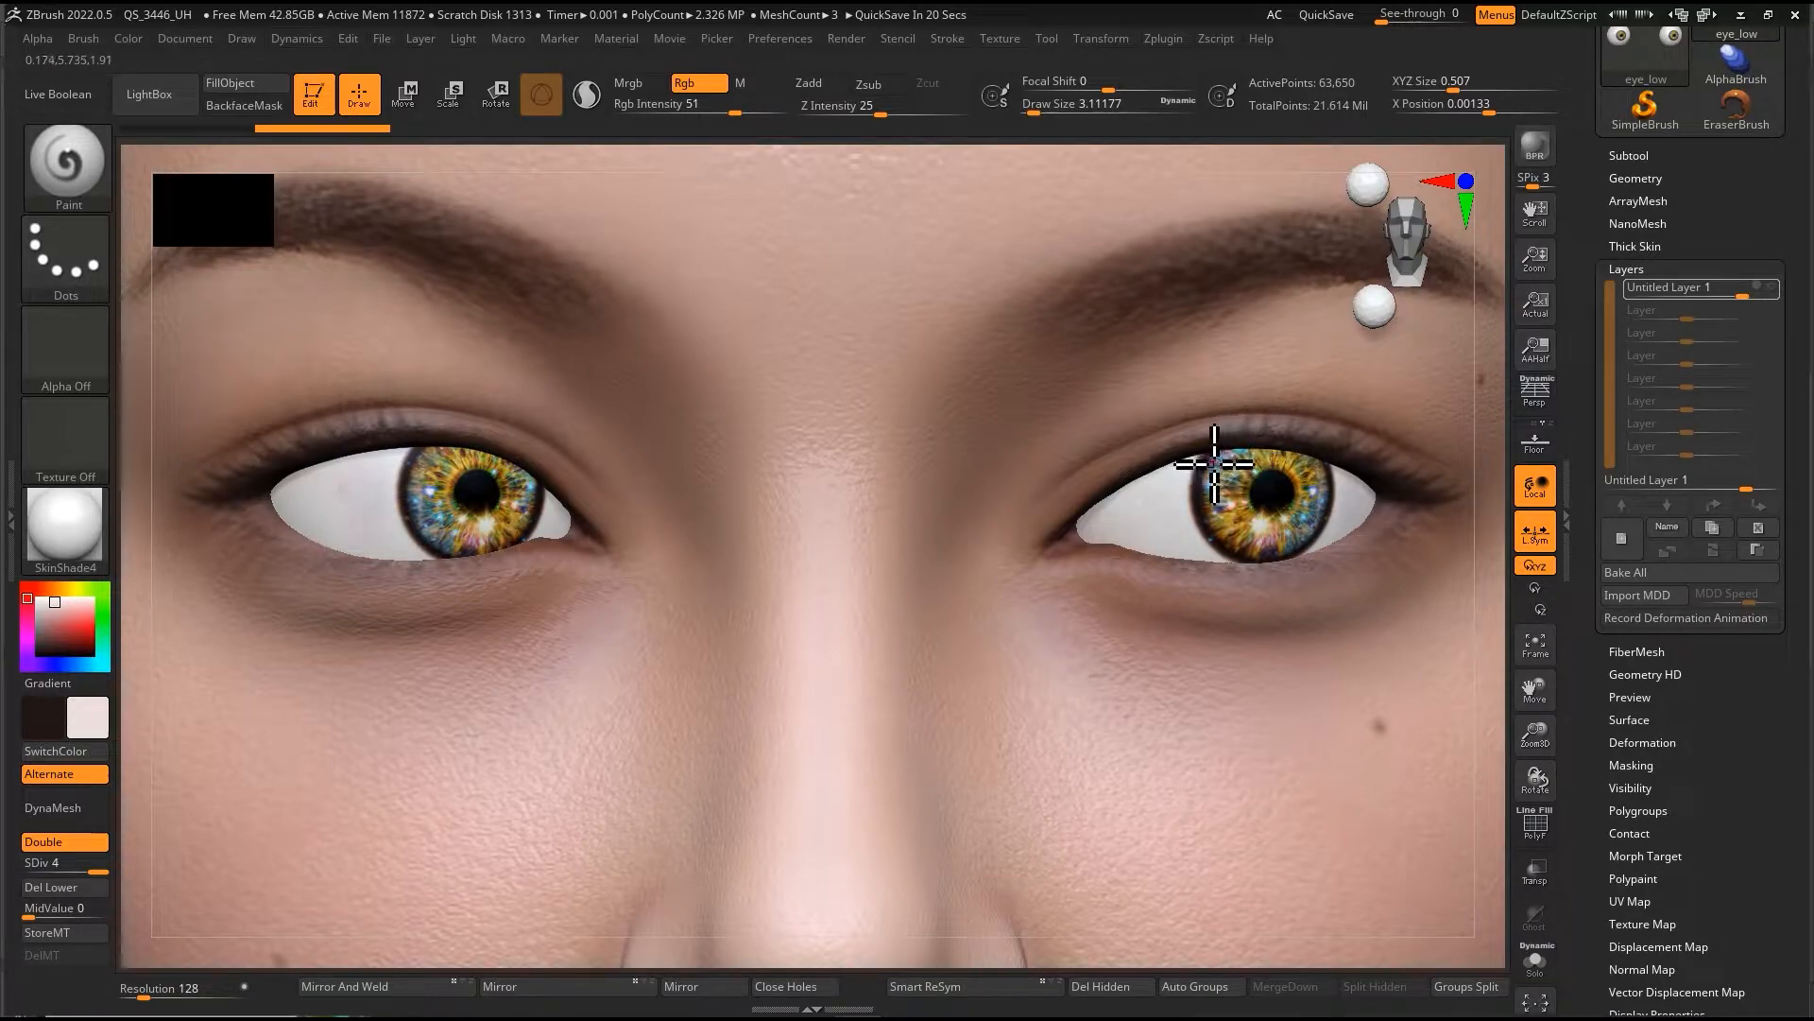
{"action": "key", "text": "c"}
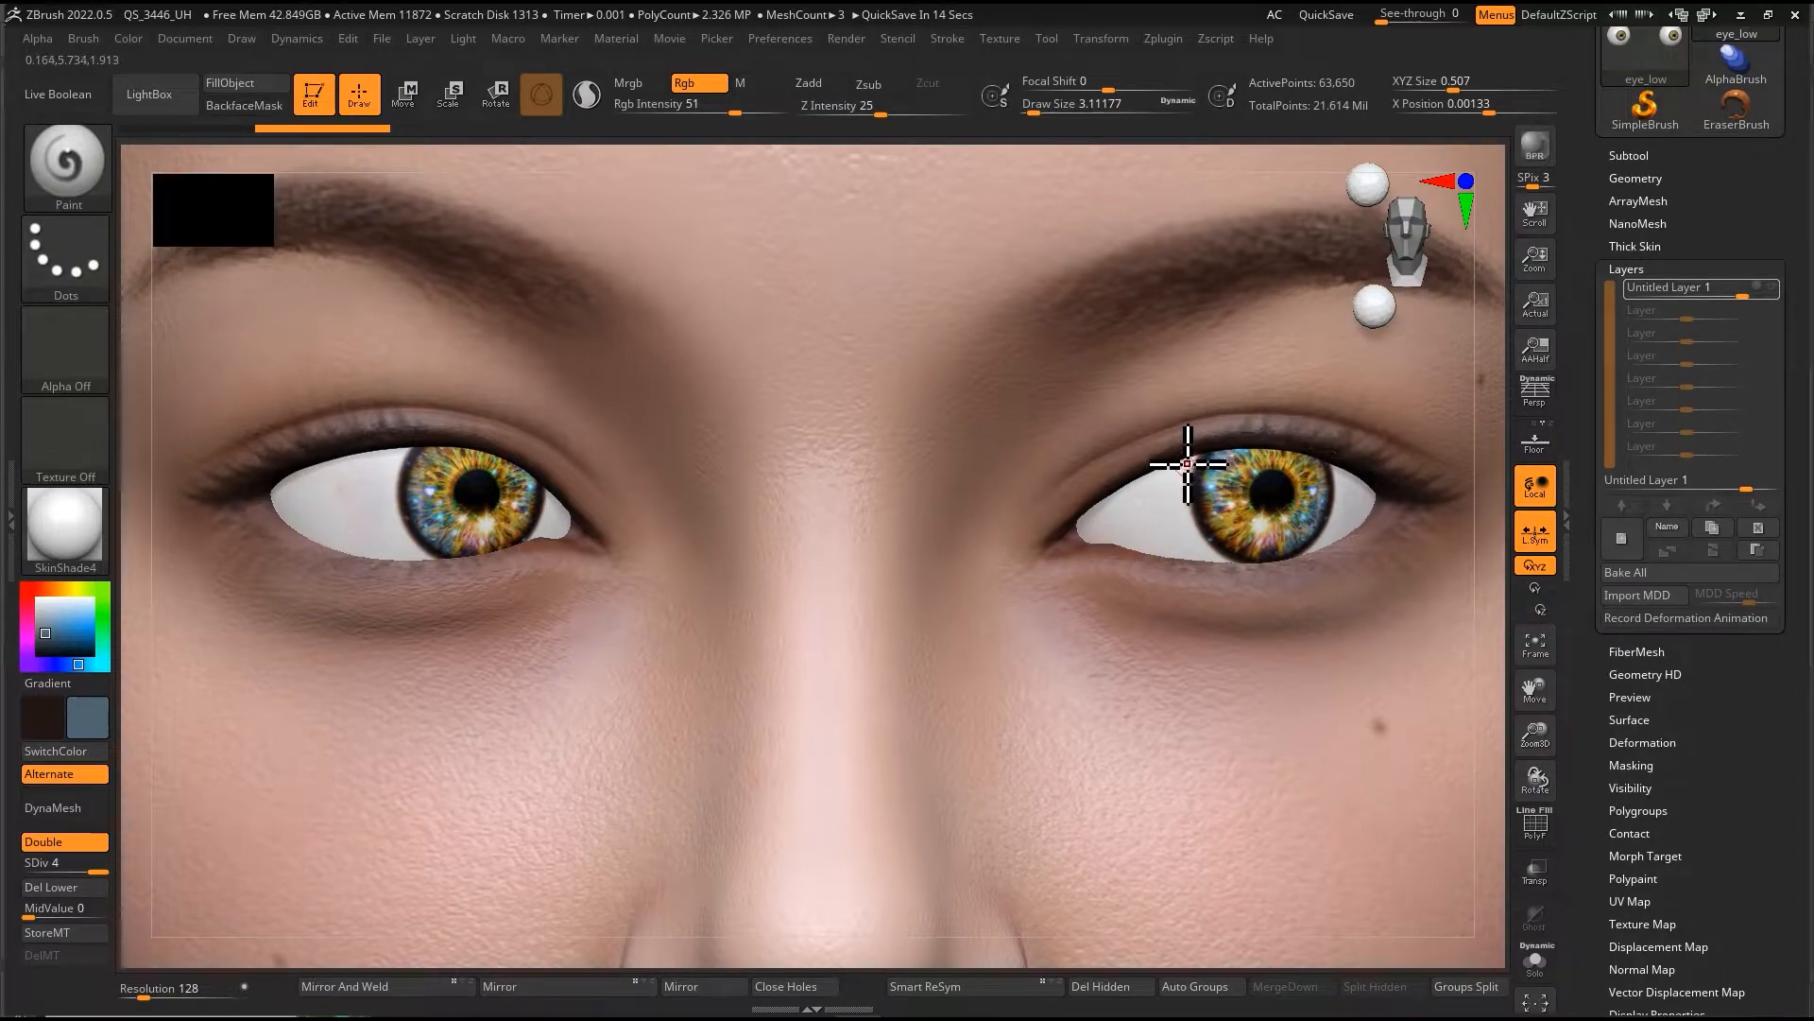
{"action": "right_click_drag", "start_coordinate": [1194, 463], "coordinate": [1125, 454], "text": "alt"}
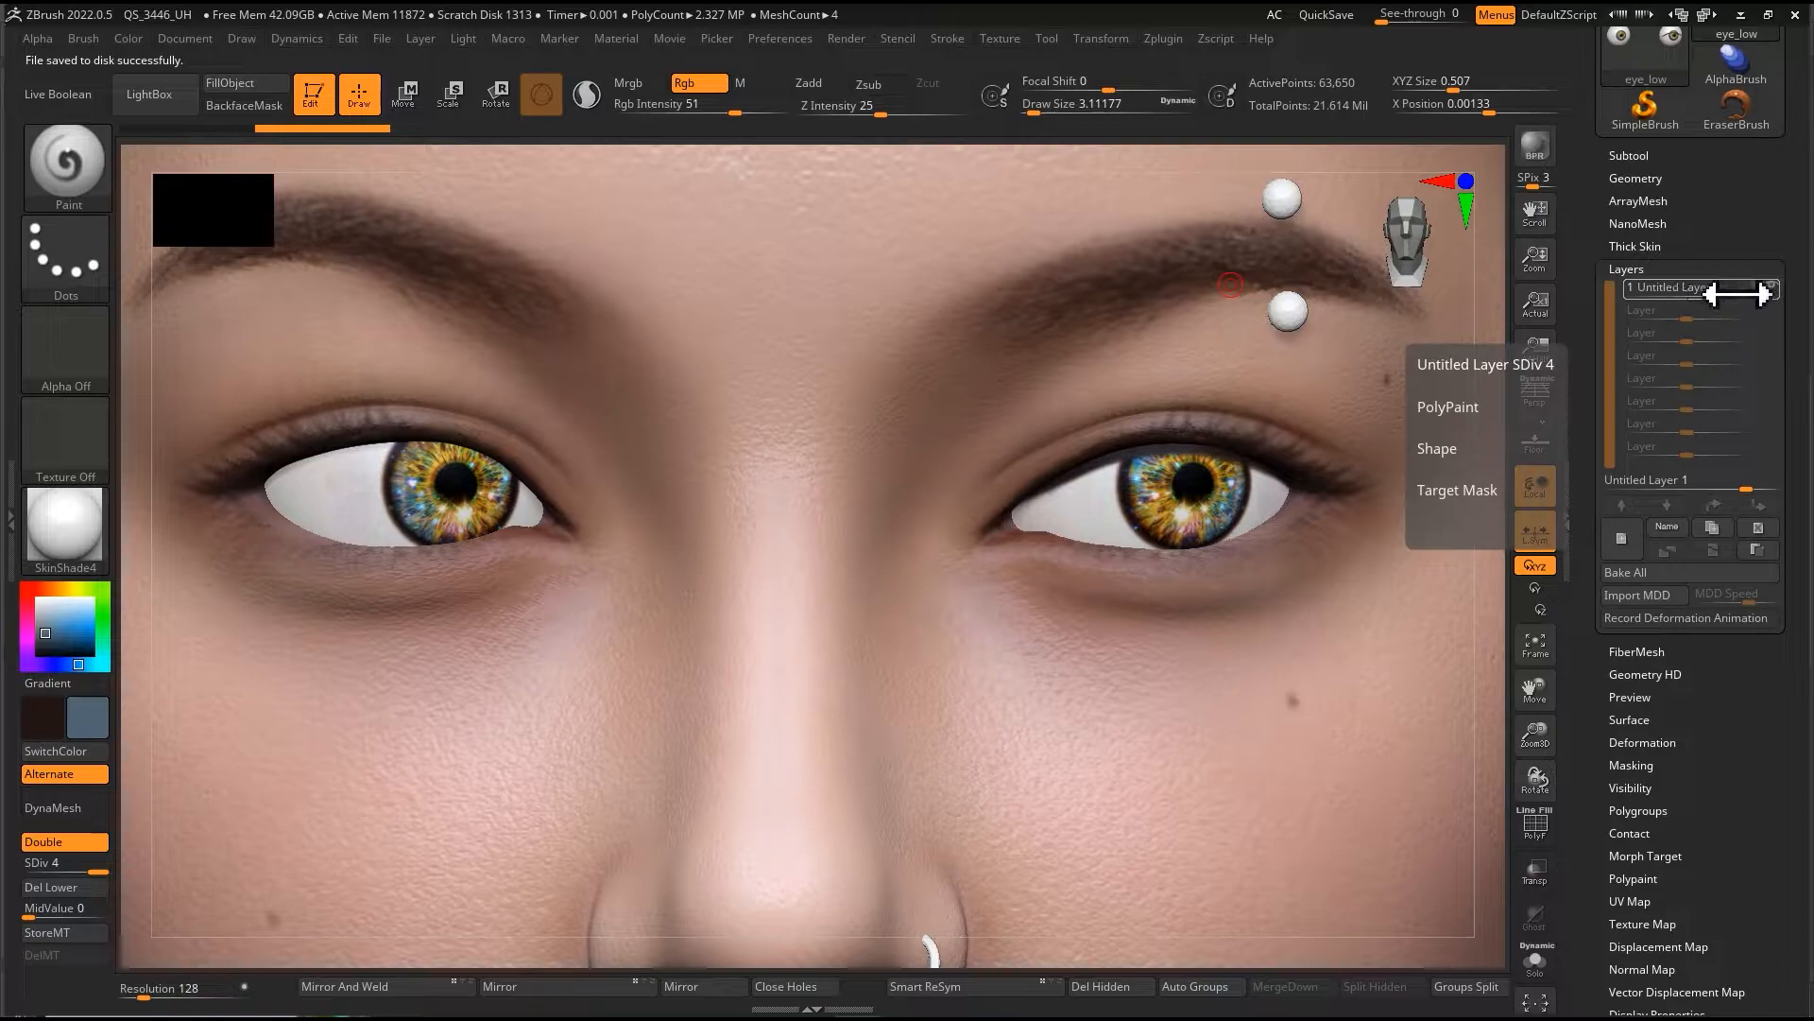
Step: Lower the existing eye layer's intensity to about 0.04 and bring it back to 1 to compare its effect
{"action": "left_click", "coordinate": [1631, 156]}
{"action": "left_click", "coordinate": [1633, 157]}
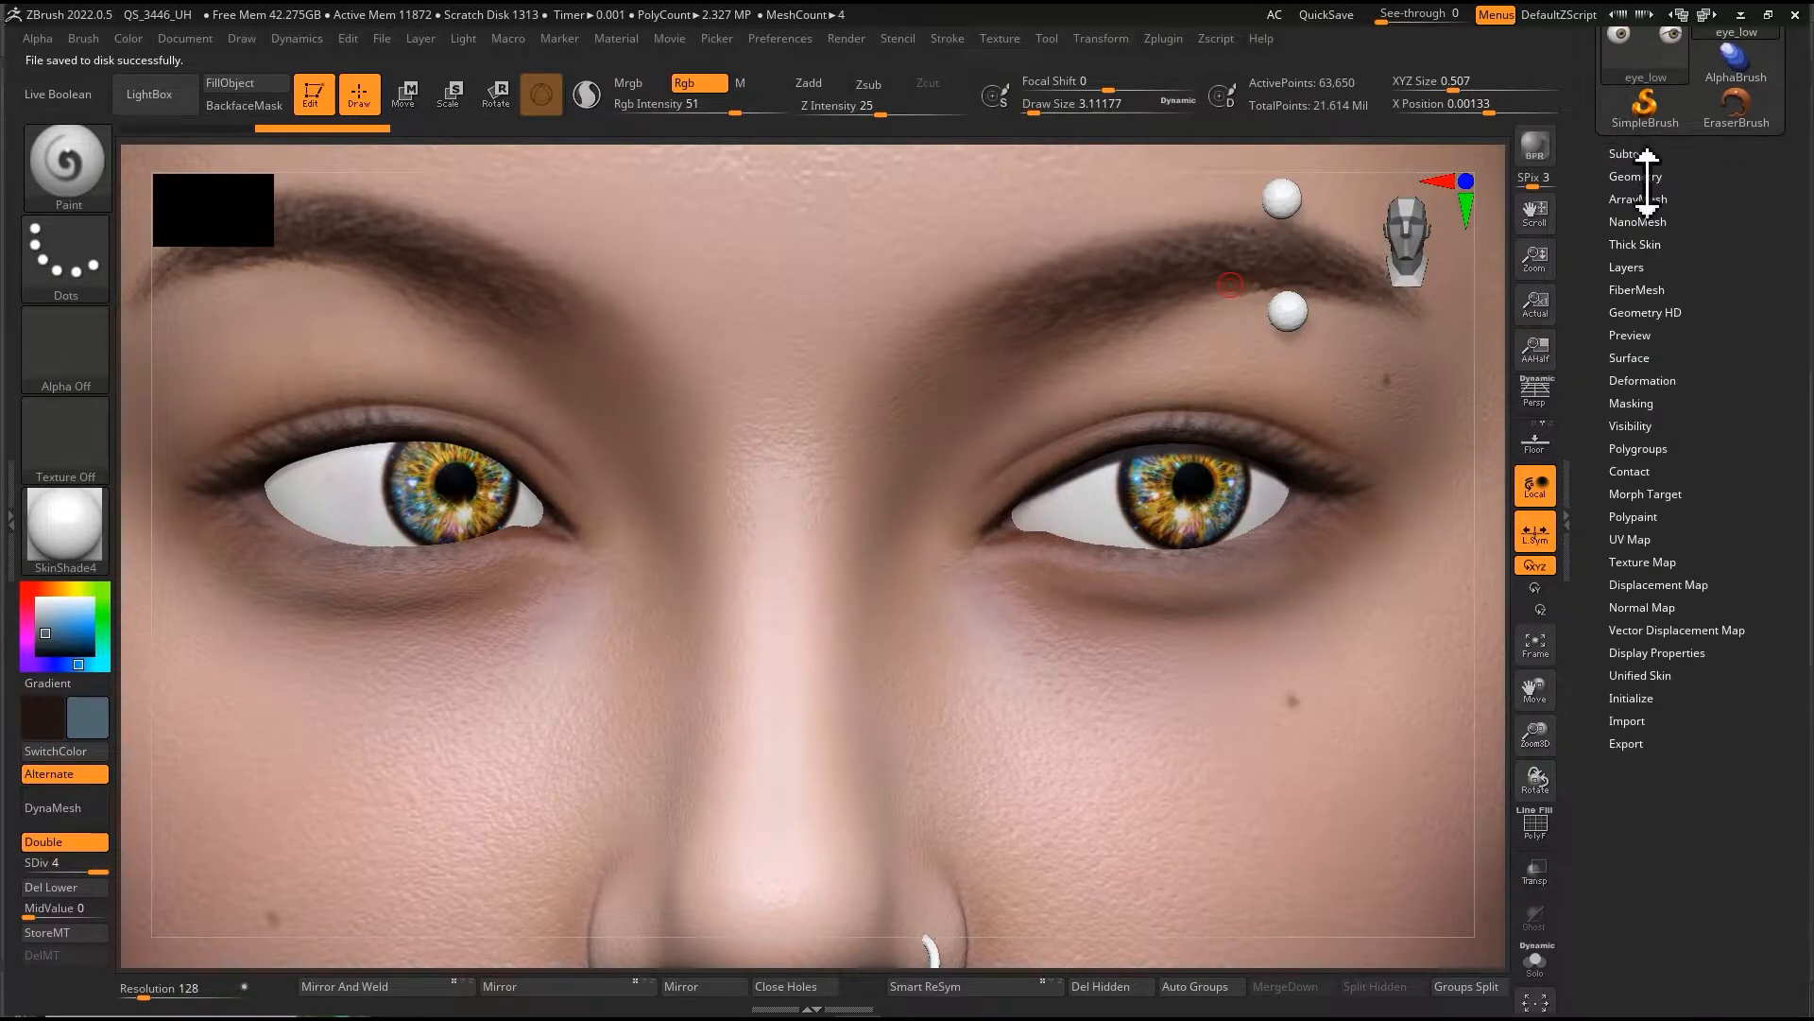
{"action": "left_click", "coordinate": [1646, 176]}
{"action": "left_click", "coordinate": [1643, 174]}
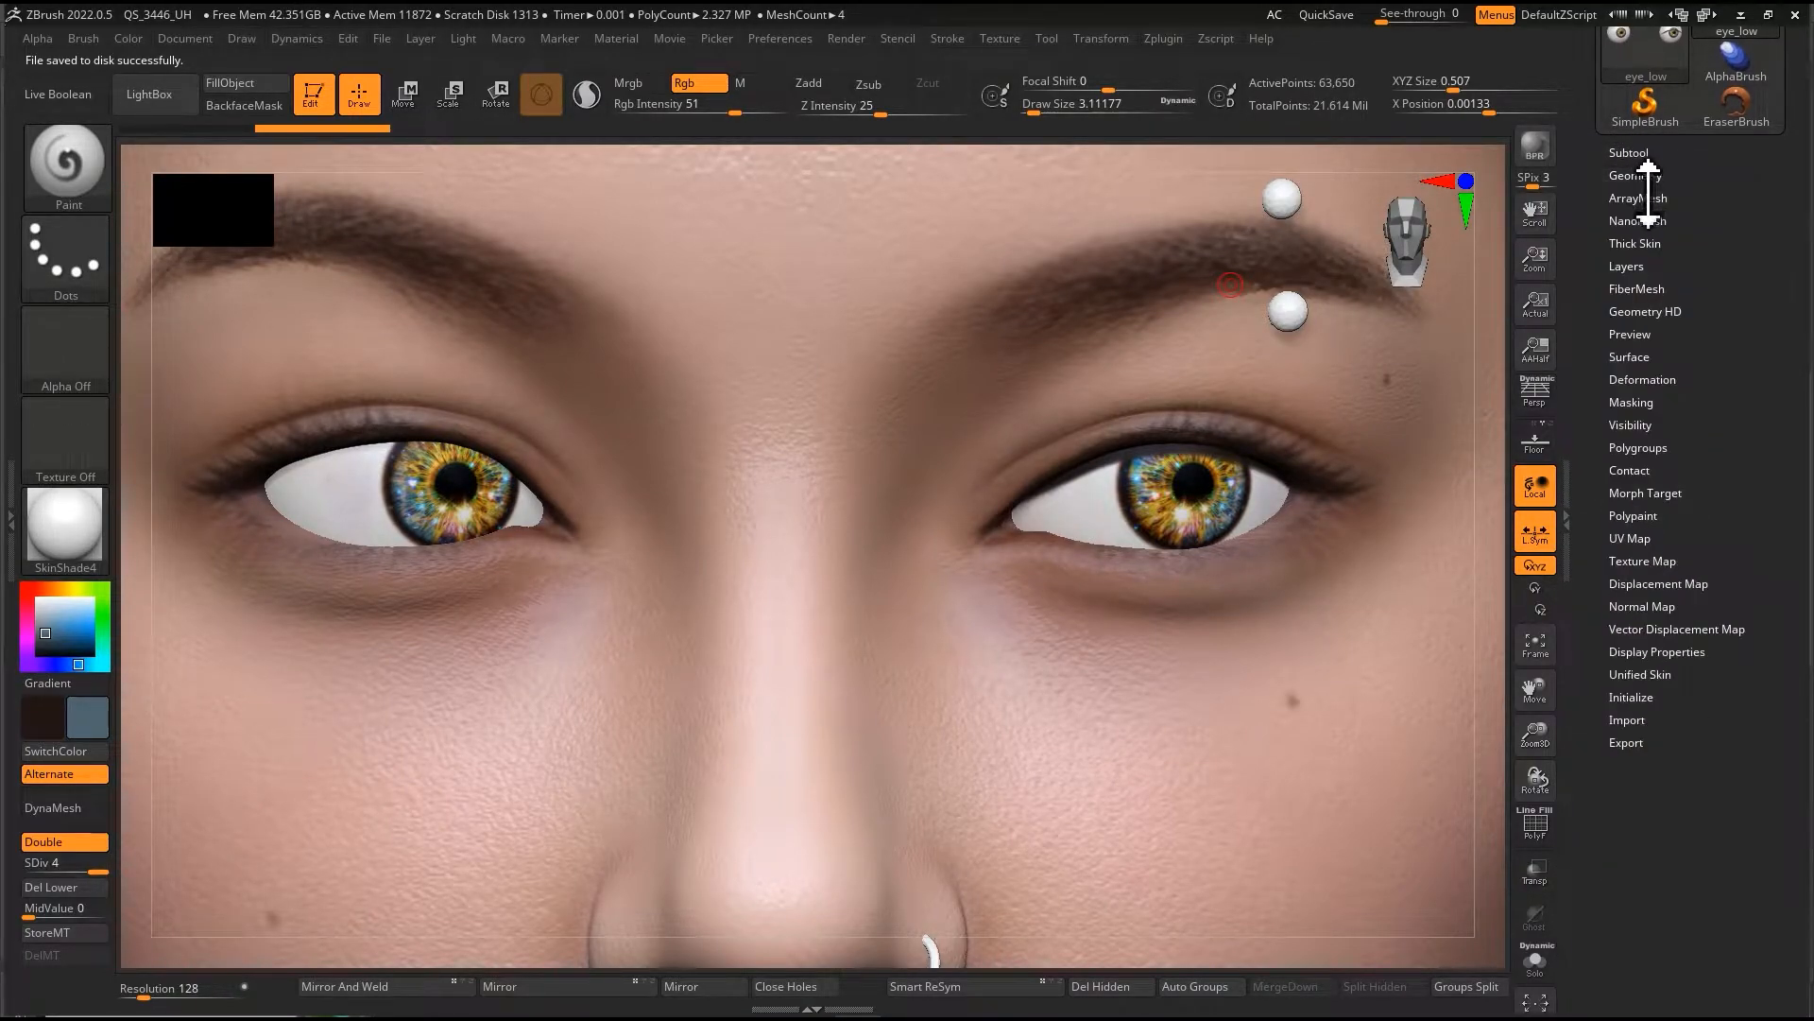
{"action": "left_click", "coordinate": [1642, 267]}
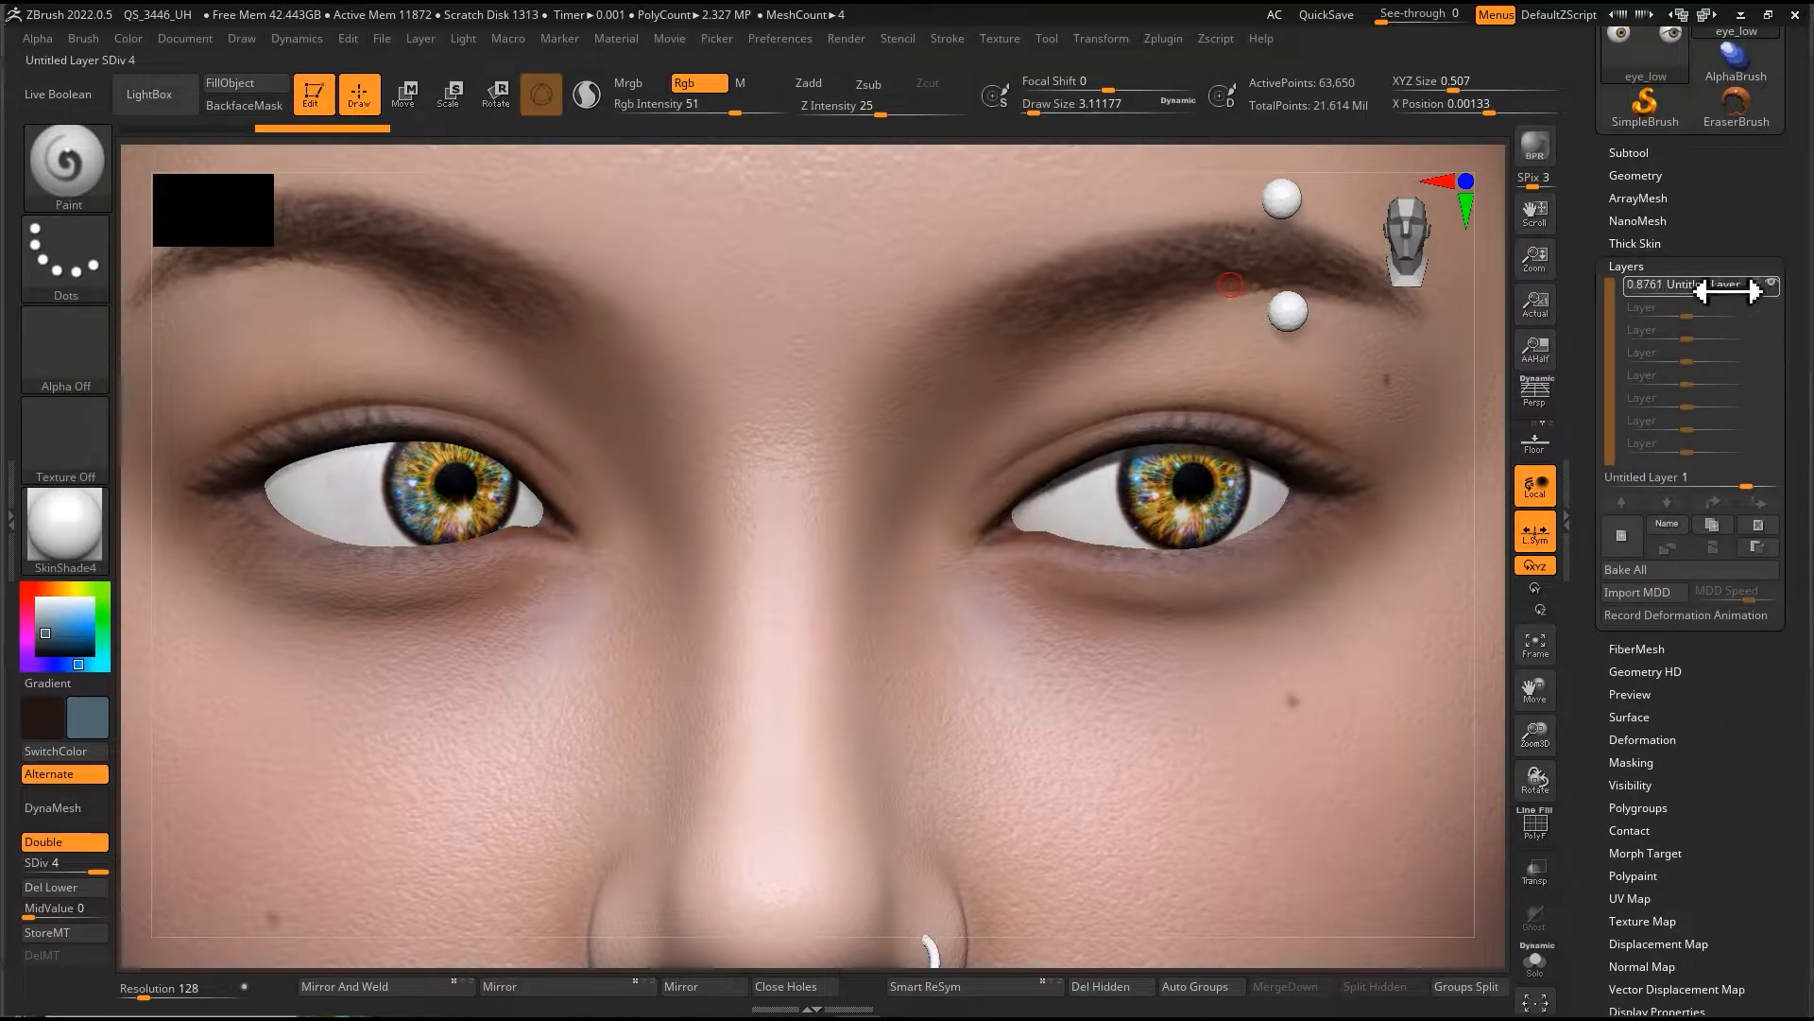
{"action": "mouse_move", "coordinate": [1726, 291]}
{"action": "left_mouse_down"}
{"action": "mouse_move", "coordinate": [1652, 291]}
{"action": "mouse_move", "coordinate": [1698, 291]}
{"action": "left_mouse_up"}
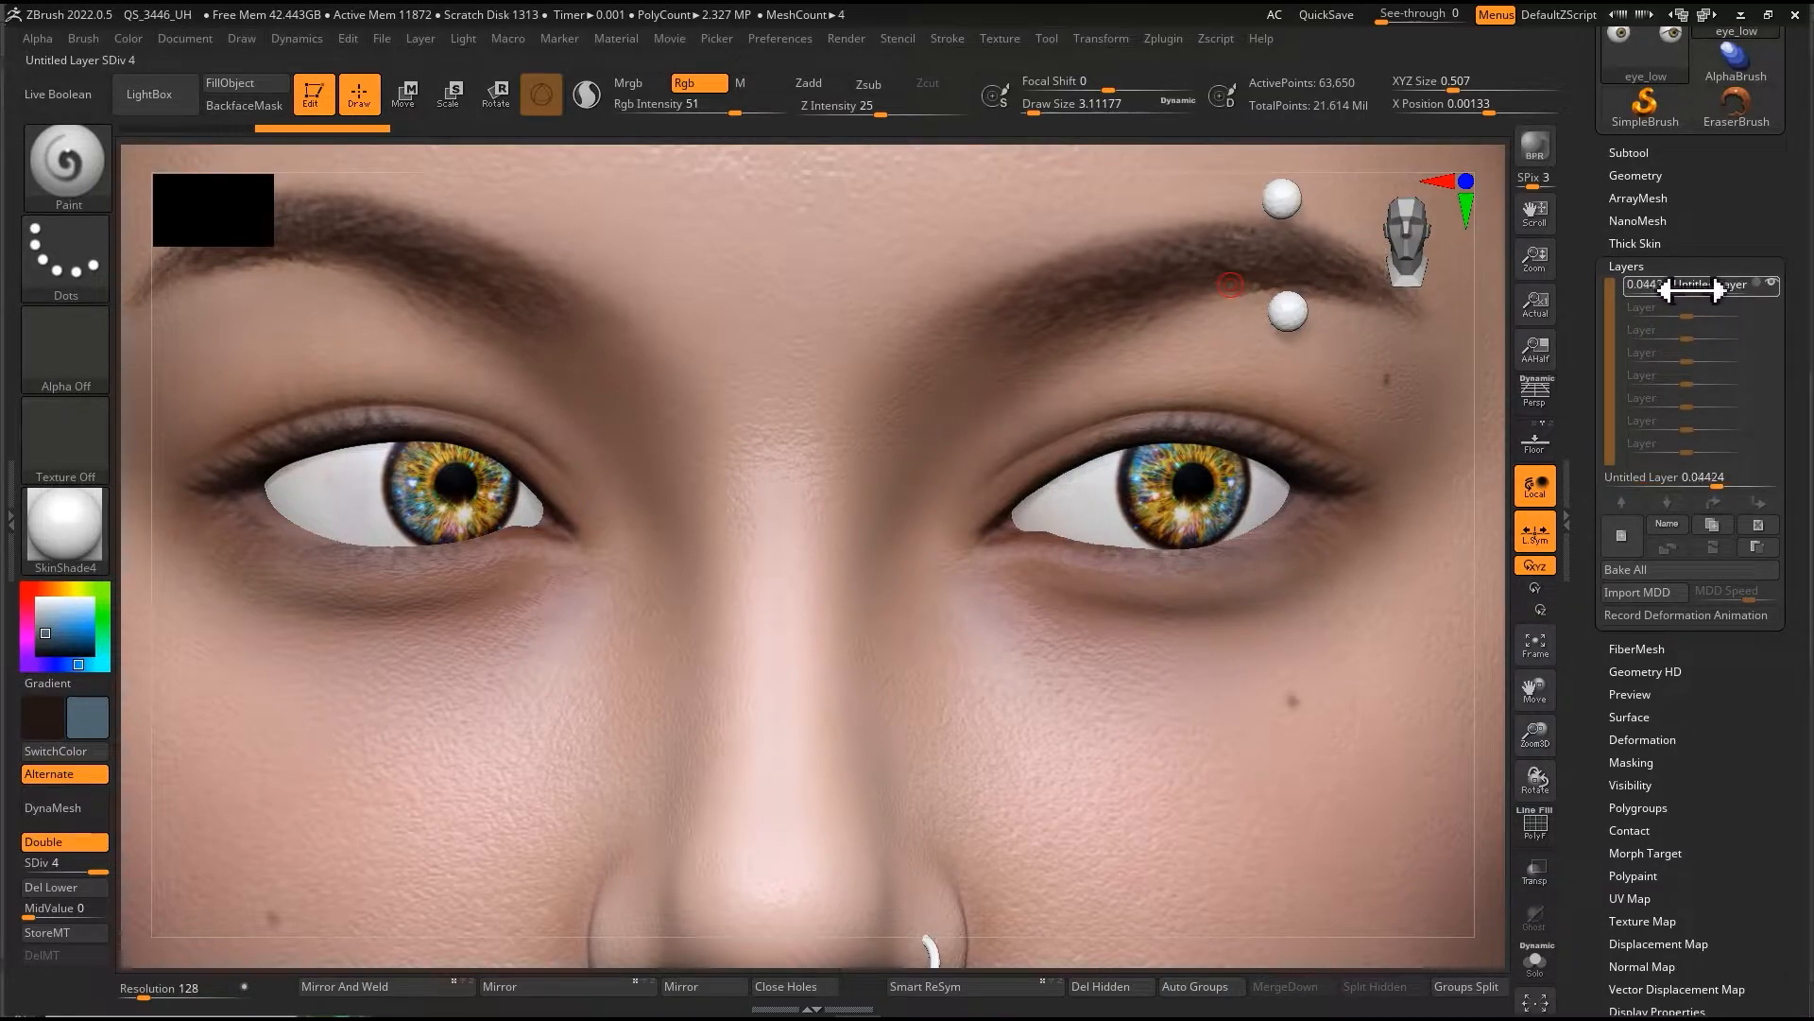
{"action": "mouse_move", "coordinate": [1670, 294]}
{"action": "left_mouse_down"}
{"action": "mouse_move", "coordinate": [1630, 293]}
{"action": "mouse_move", "coordinate": [1701, 292]}
{"action": "left_mouse_up"}
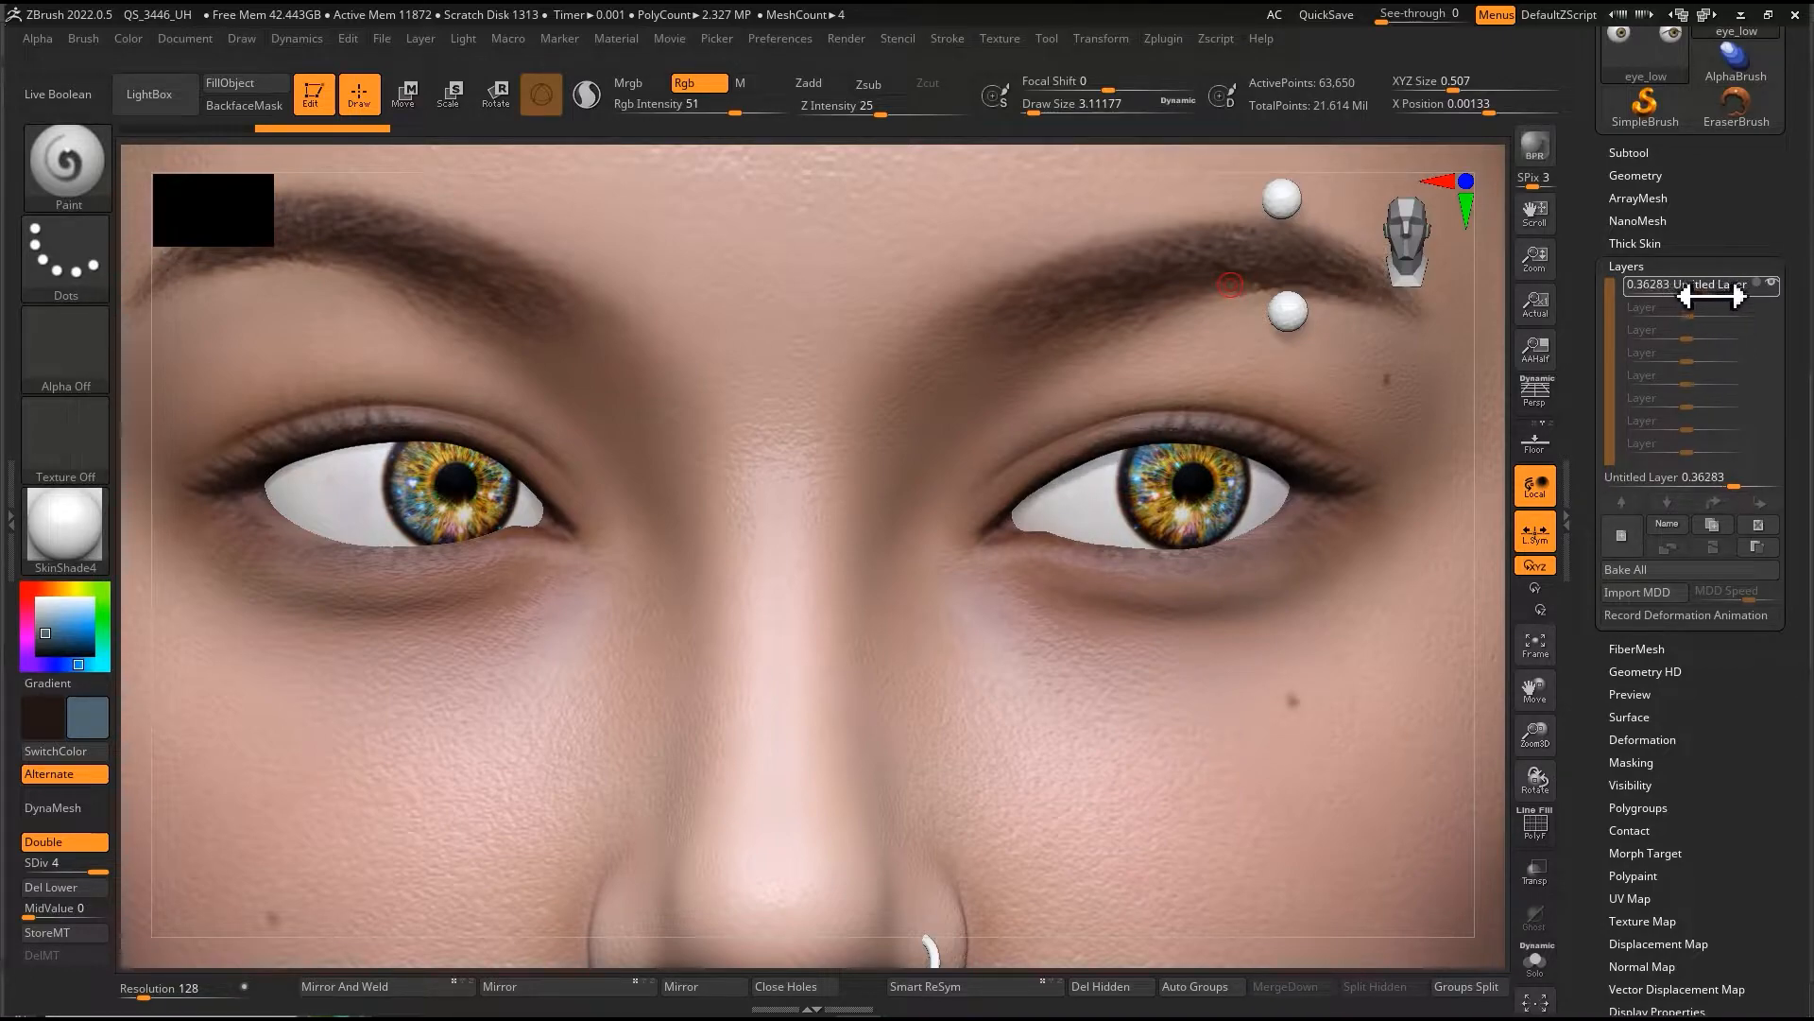
{"action": "left_click_drag", "start_coordinate": [1731, 296], "coordinate": [1744, 296]}
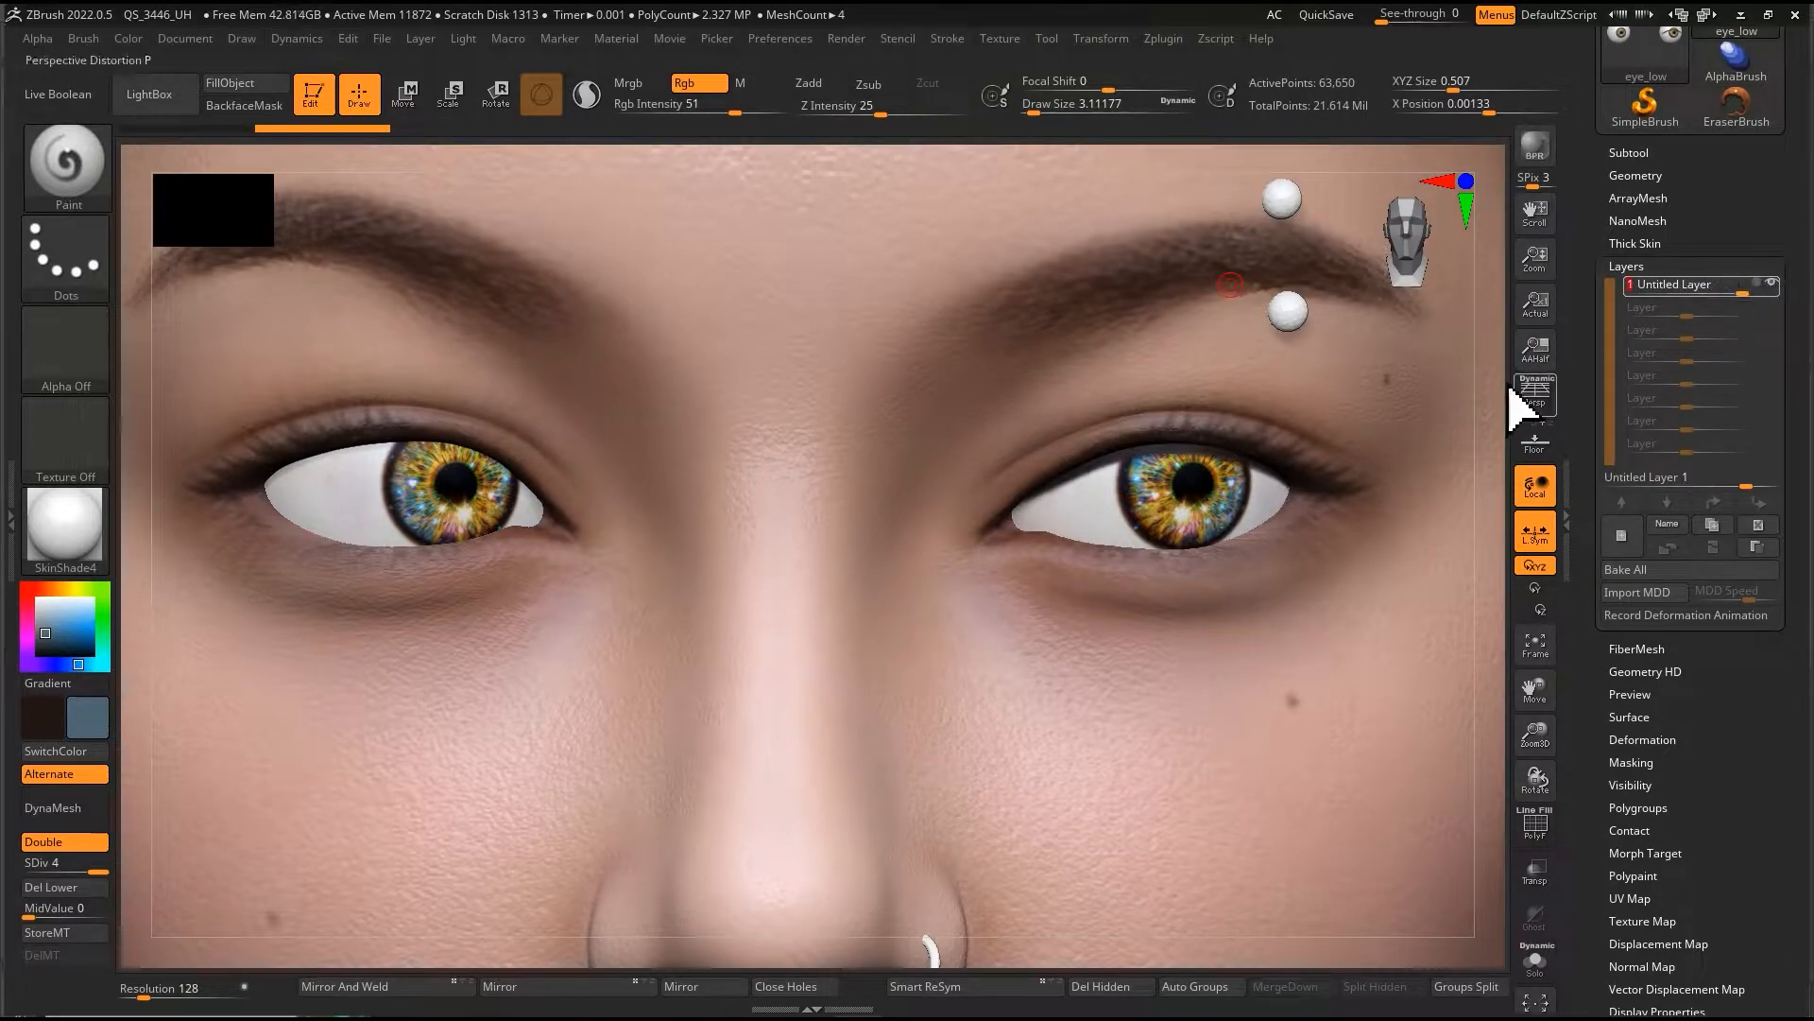
Step: Add a new recording layer to the eye subtool
{"action": "left_click", "coordinate": [1684, 270]}
{"action": "left_click", "coordinate": [1669, 268]}
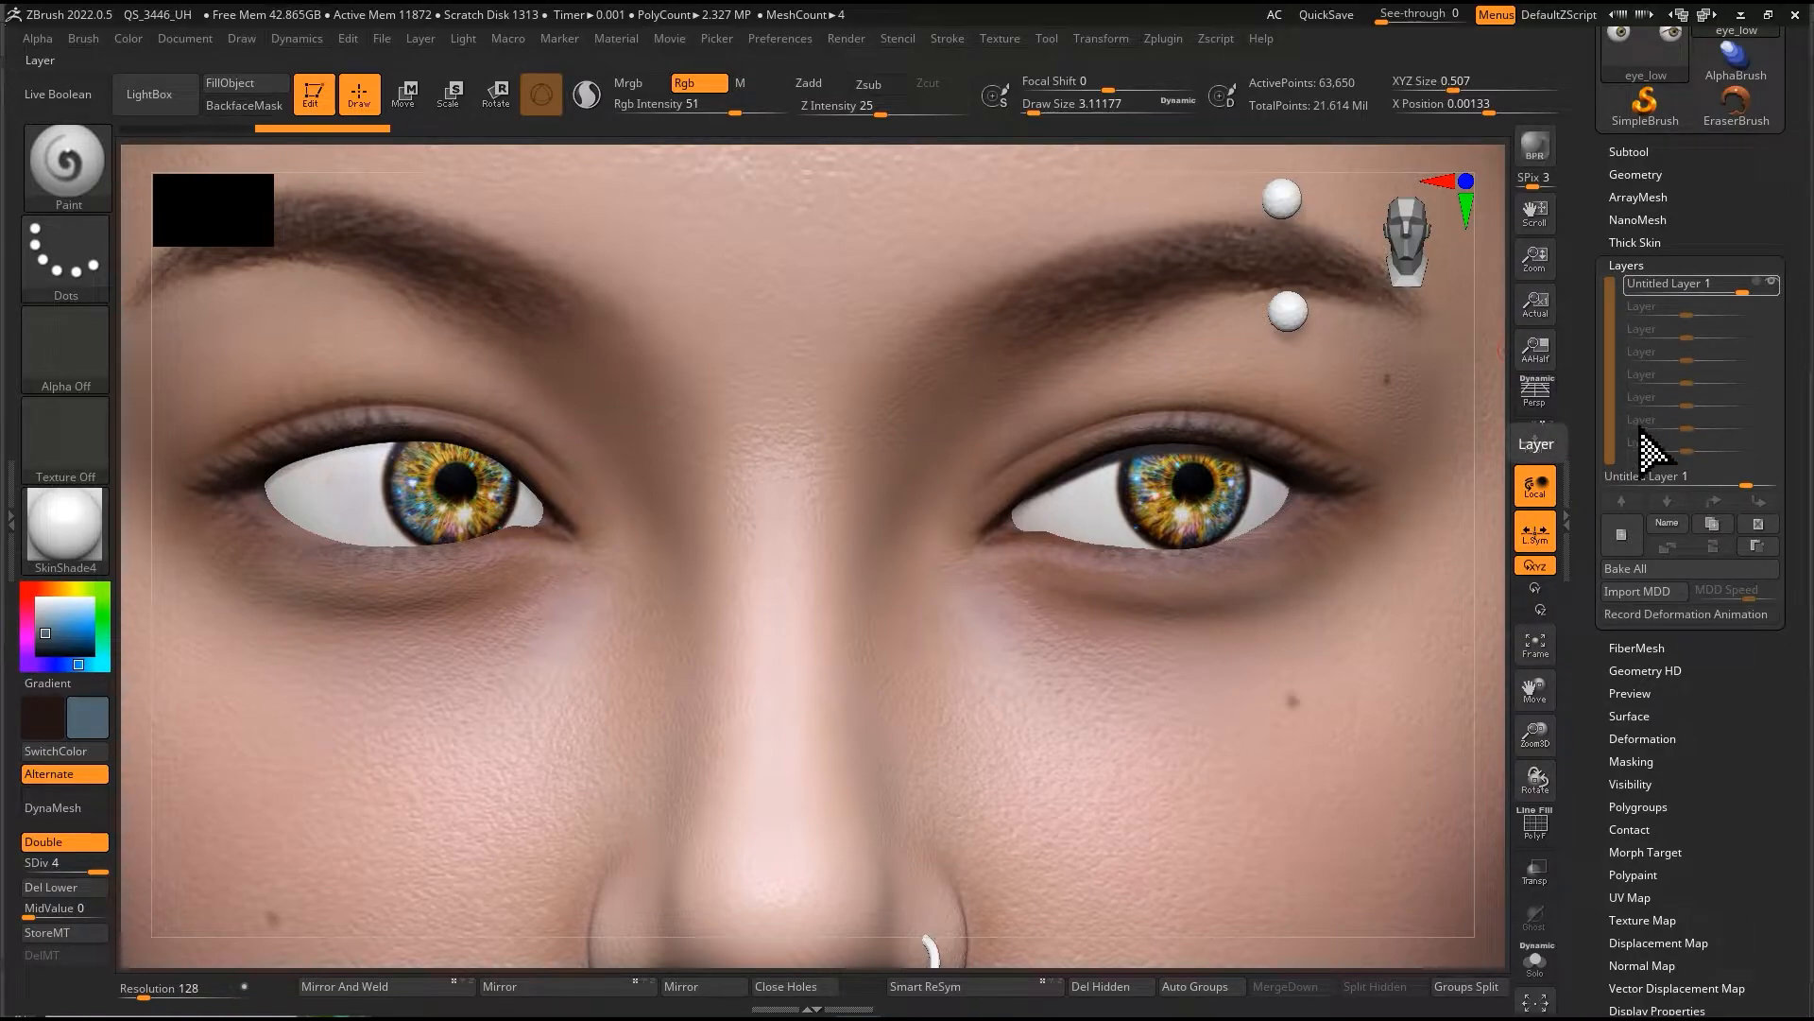
{"action": "left_click", "coordinate": [1623, 543]}
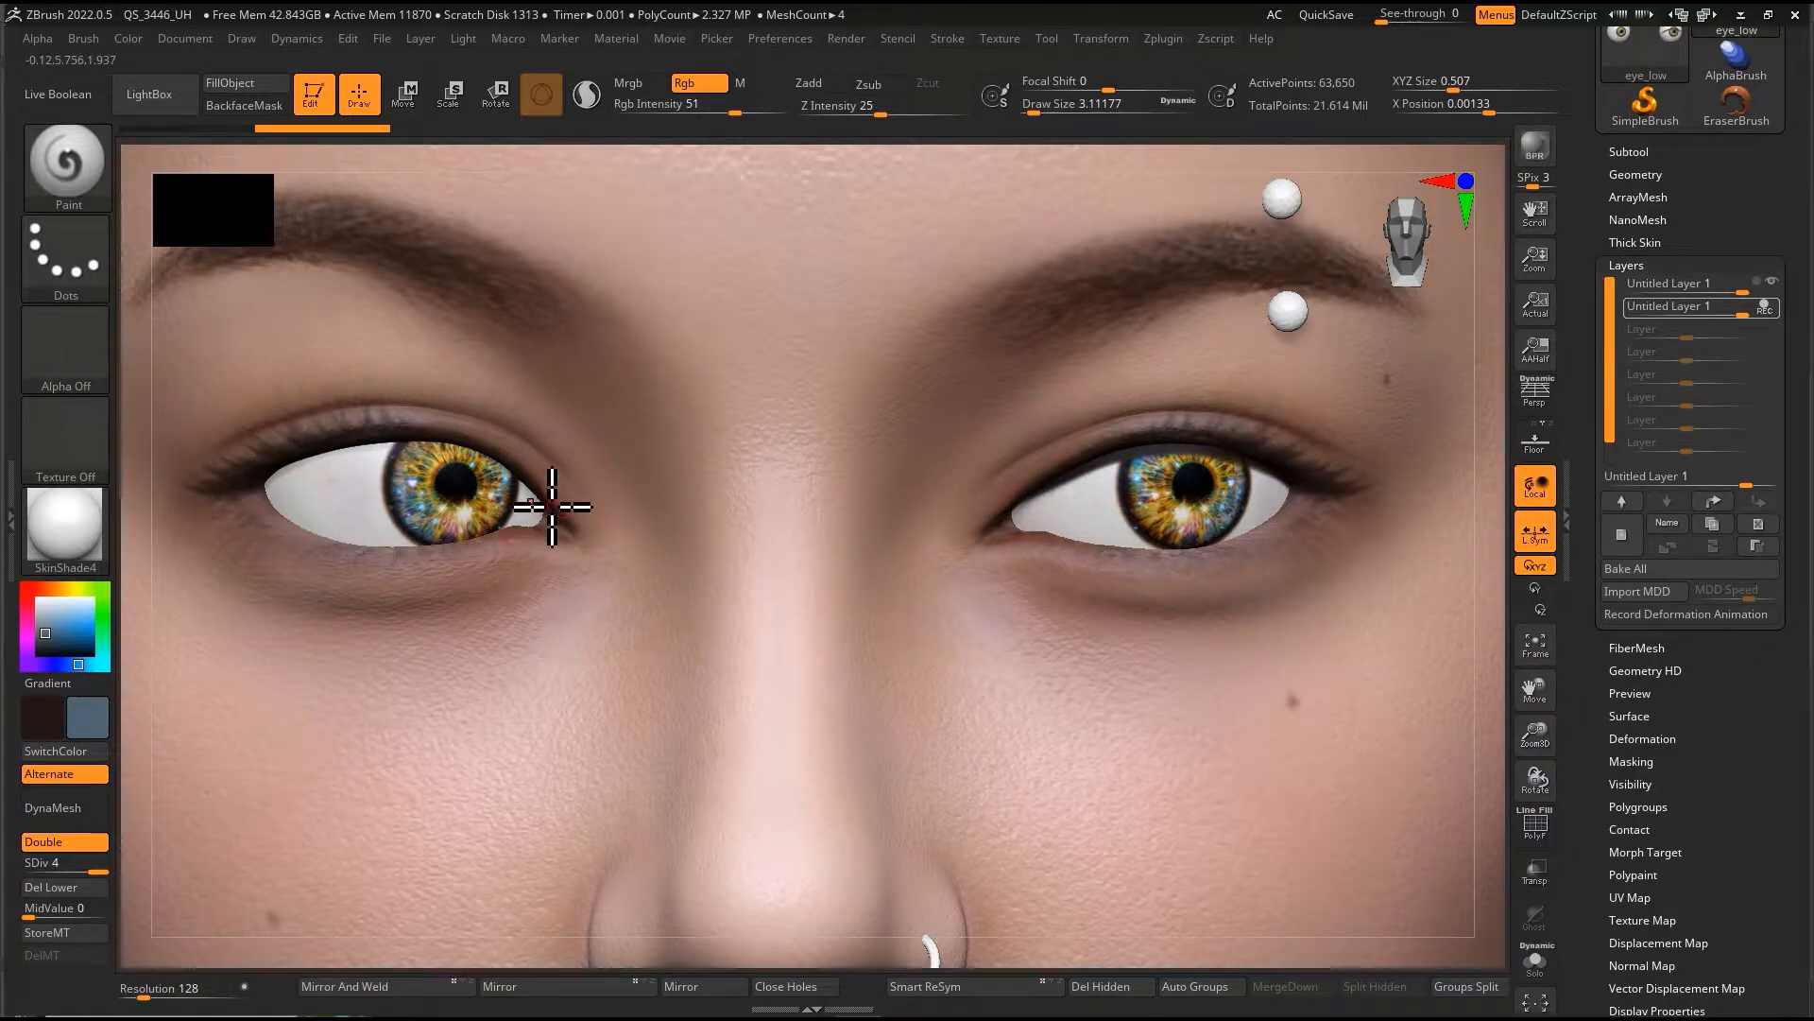
Step: Sample the dark brown lash-line colour, paint a shadow along the eye white beneath the upper lid, and check it with the eyeball isolated
{"action": "mouse_move", "coordinate": [729, 494]}
{"action": "right_mouse_down"}
{"action": "mouse_move", "coordinate": [1077, 478]}
{"action": "mouse_move", "coordinate": [859, 555]}
{"action": "mouse_move", "coordinate": [830, 542]}
{"action": "mouse_move", "coordinate": [927, 466]}
{"action": "mouse_move", "coordinate": [924, 484]}
{"action": "mouse_move", "coordinate": [954, 484]}
{"action": "right_mouse_up"}
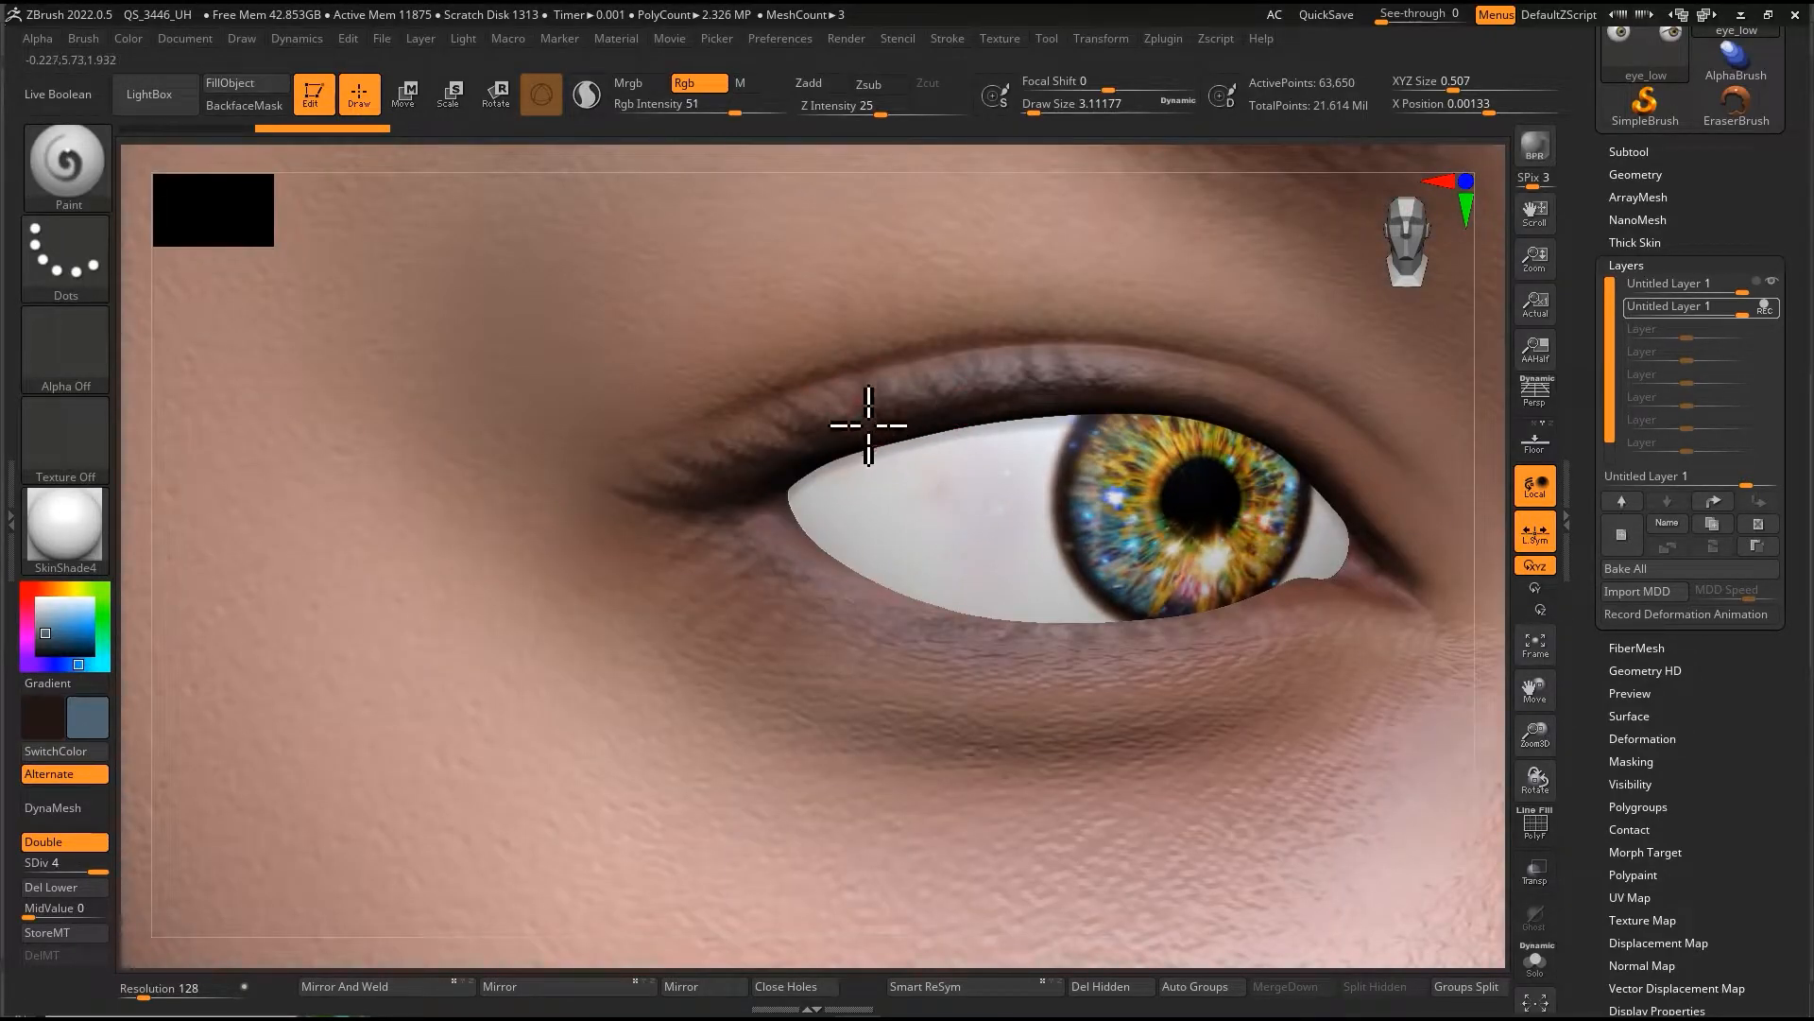
{"action": "key", "text": "c"}
{"action": "right_click_drag", "start_coordinate": [863, 454], "coordinate": [875, 448]}
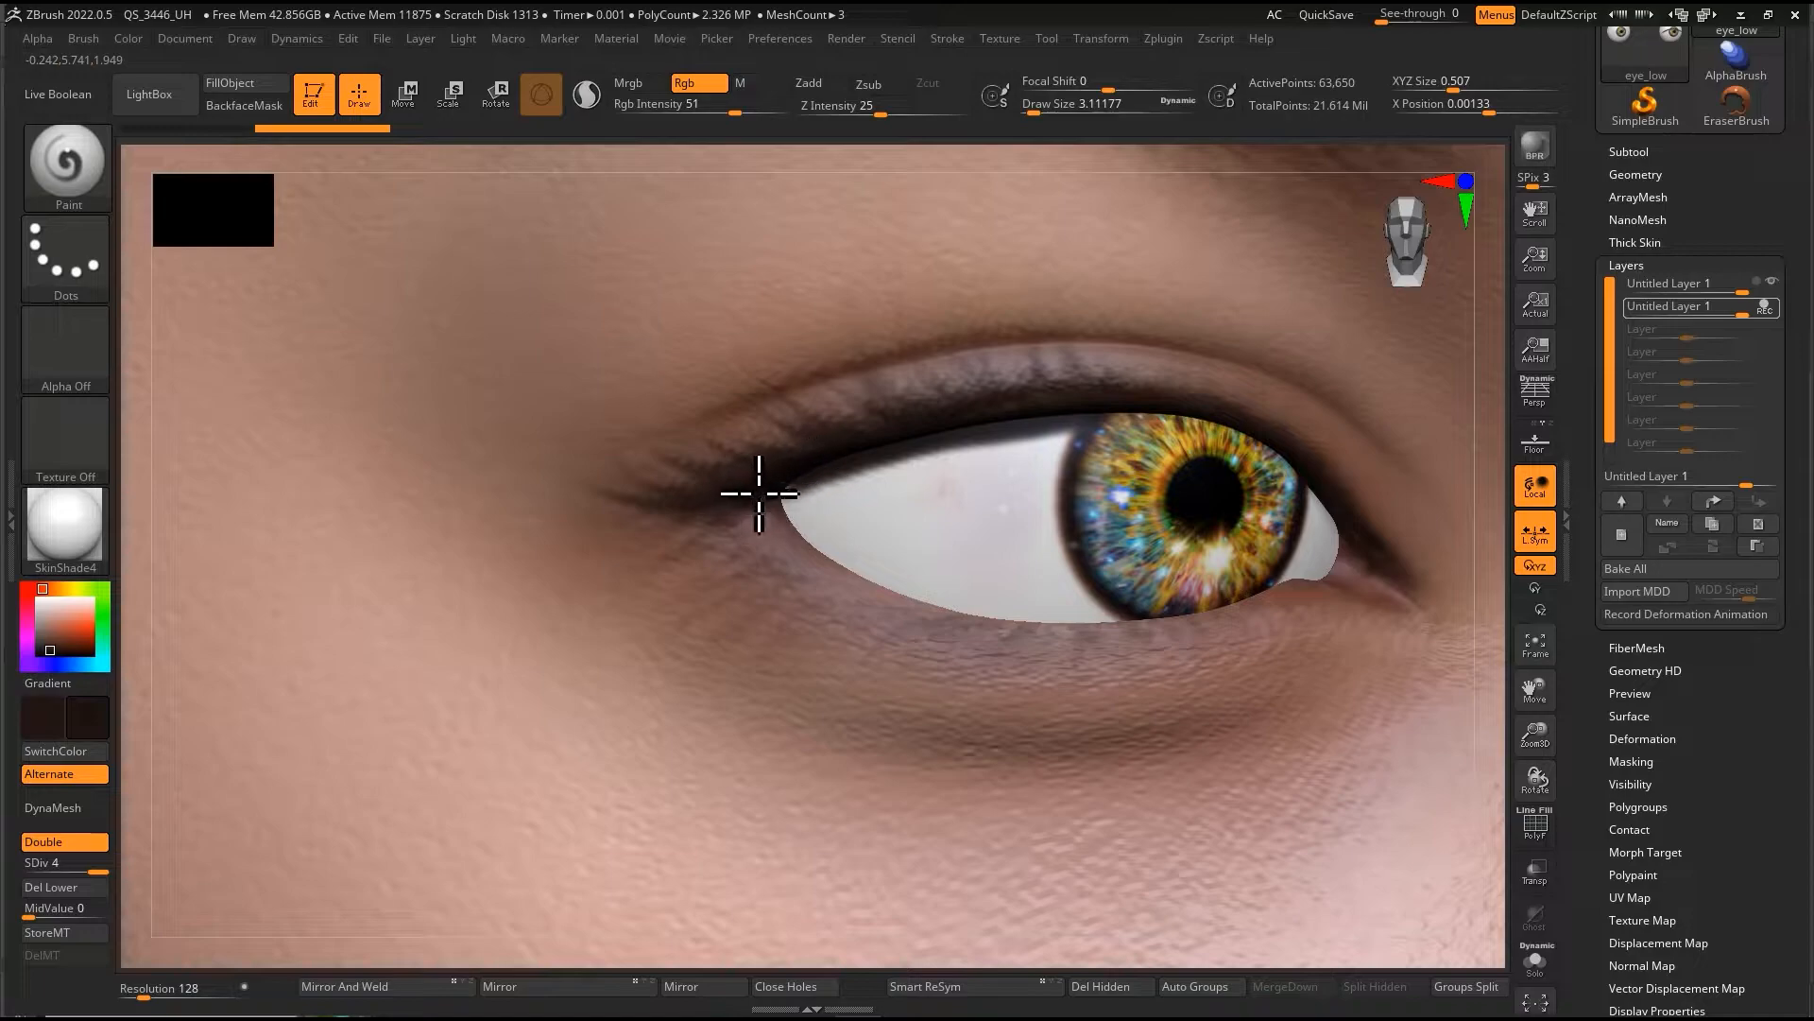
{"action": "left_click", "coordinate": [1535, 960]}
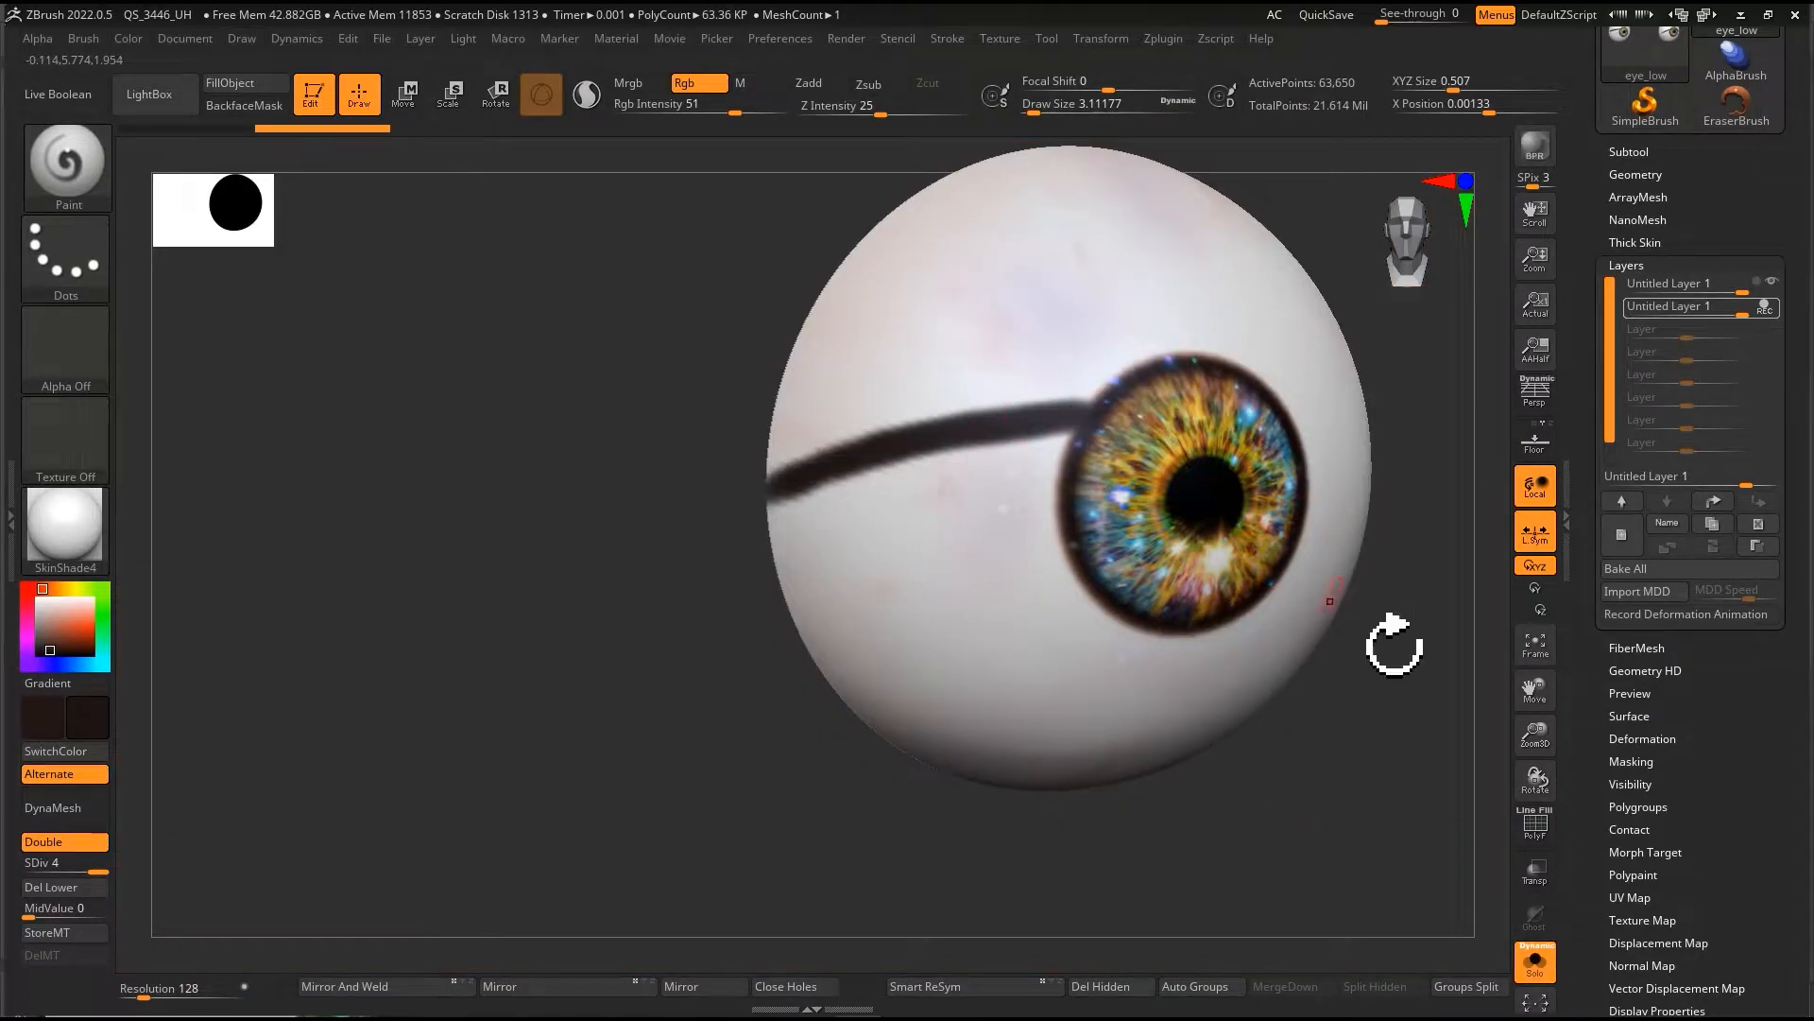
{"action": "left_click", "coordinate": [1544, 959]}
Step: Extend the dark shadow band across the top of the iris to the inner corner, isolating the eyeball for the last stretch
{"action": "right_click_drag", "start_coordinate": [1048, 460], "coordinate": [953, 465]}
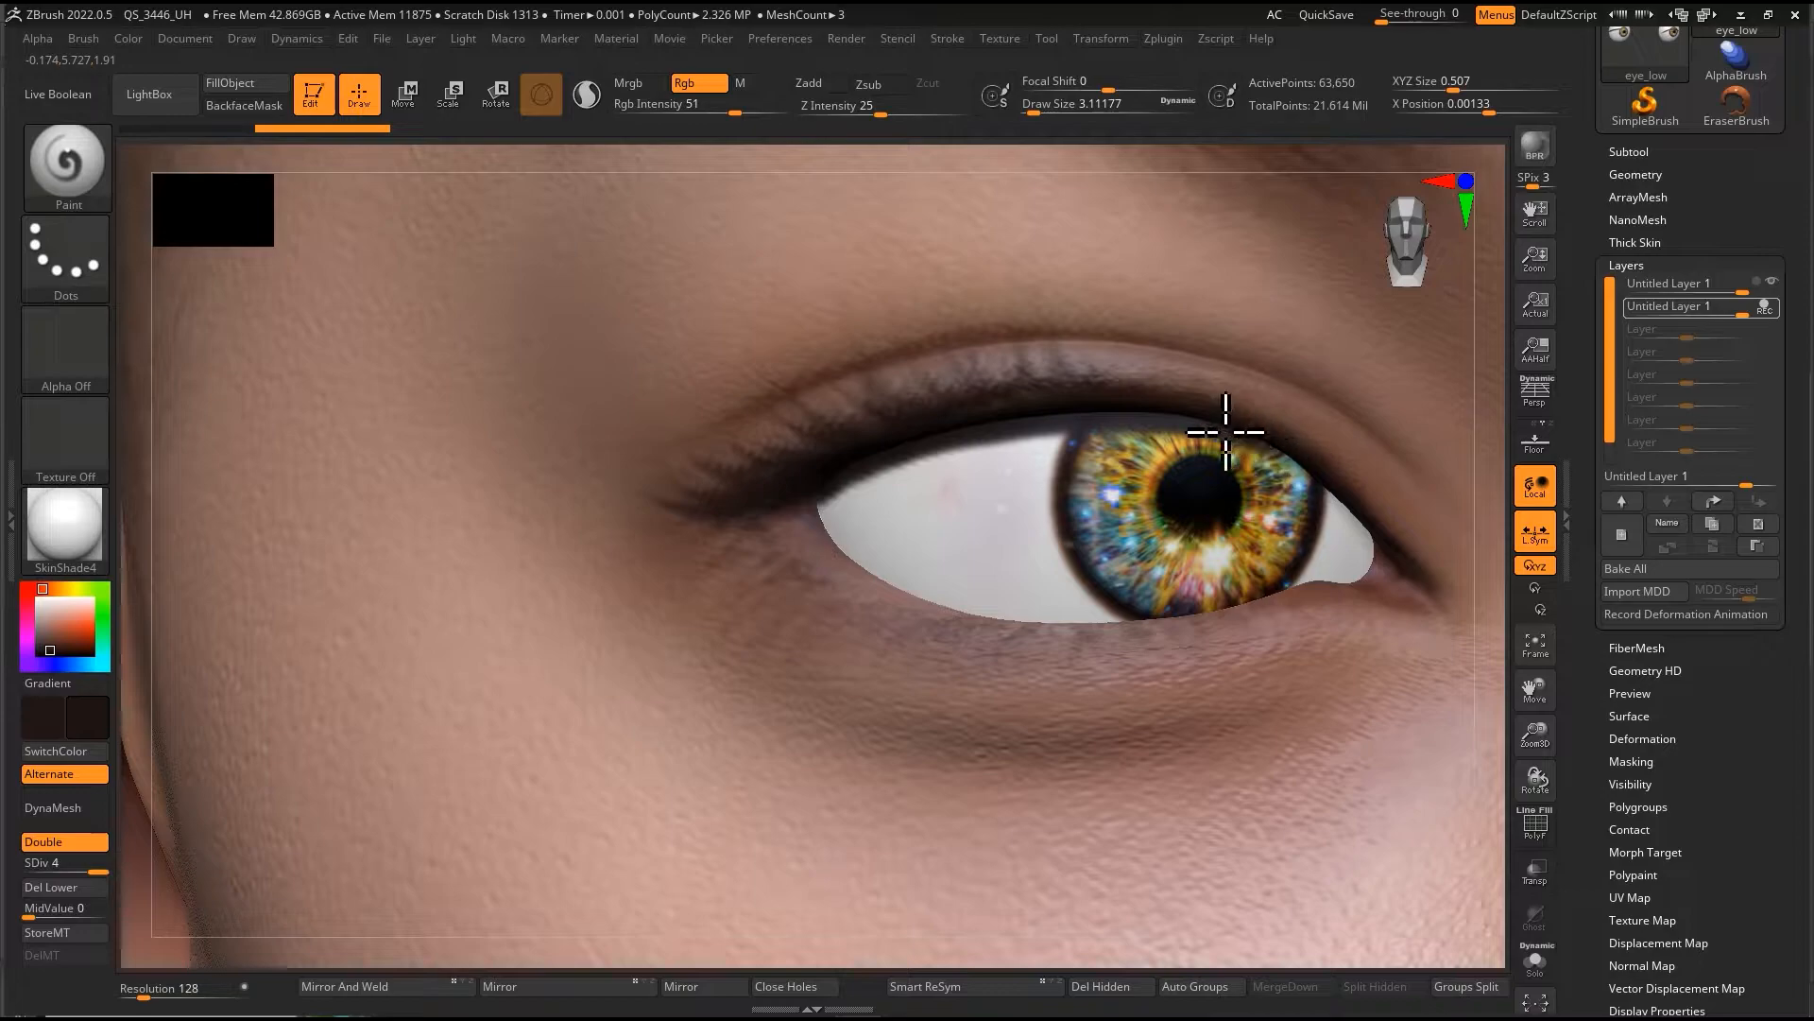
{"action": "right_click_drag", "start_coordinate": [1235, 357], "coordinate": [964, 393], "text": "alt"}
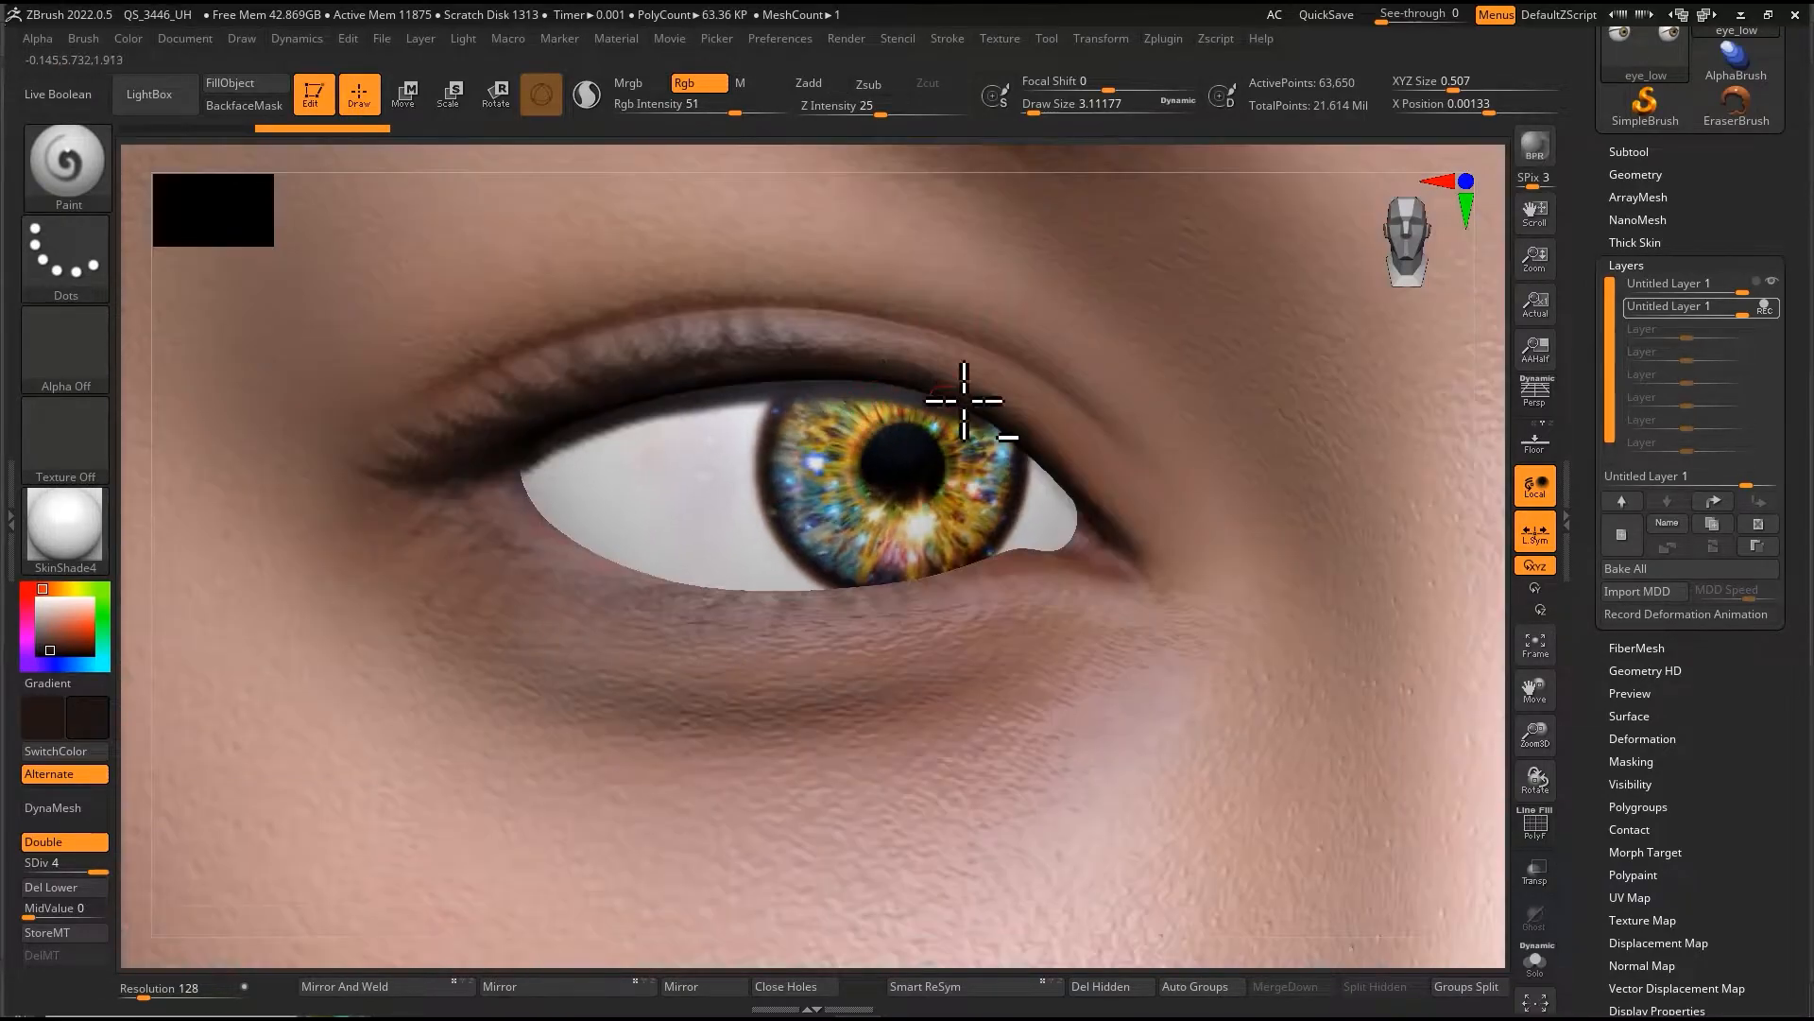
{"action": "left_click", "coordinate": [1535, 960]}
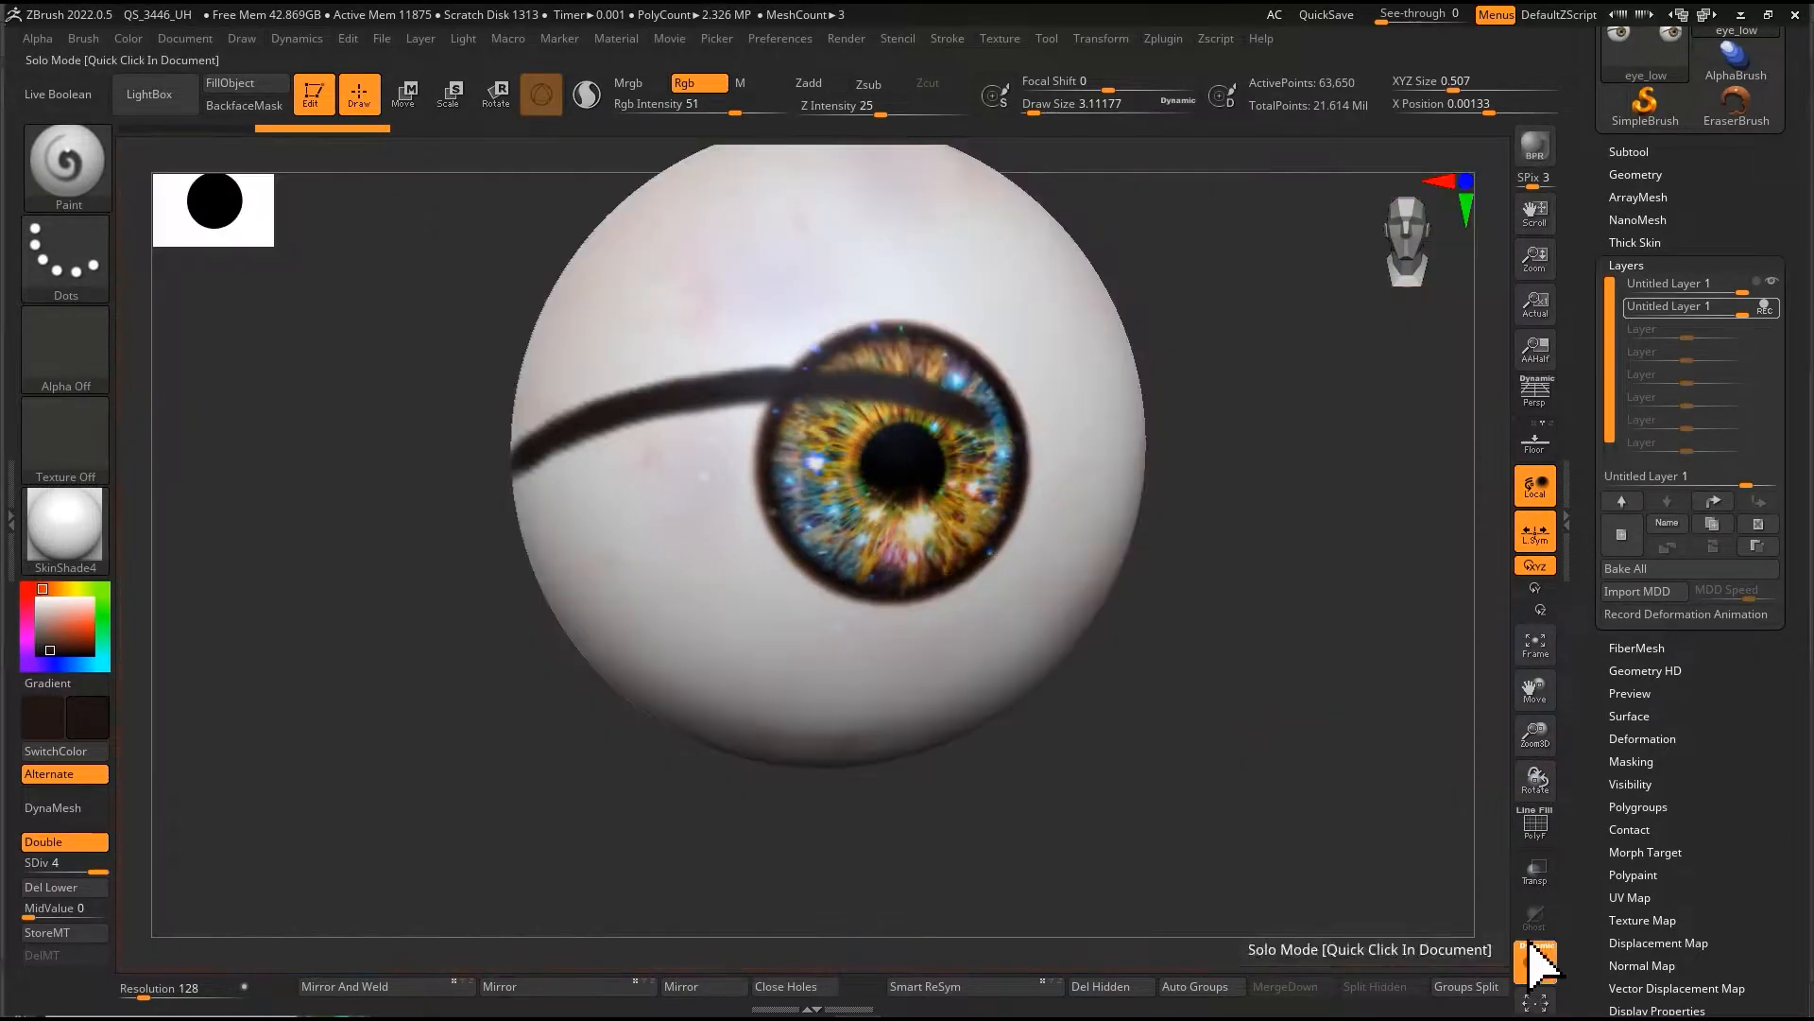
{"action": "left_click_drag", "start_coordinate": [975, 409], "coordinate": [1098, 518]}
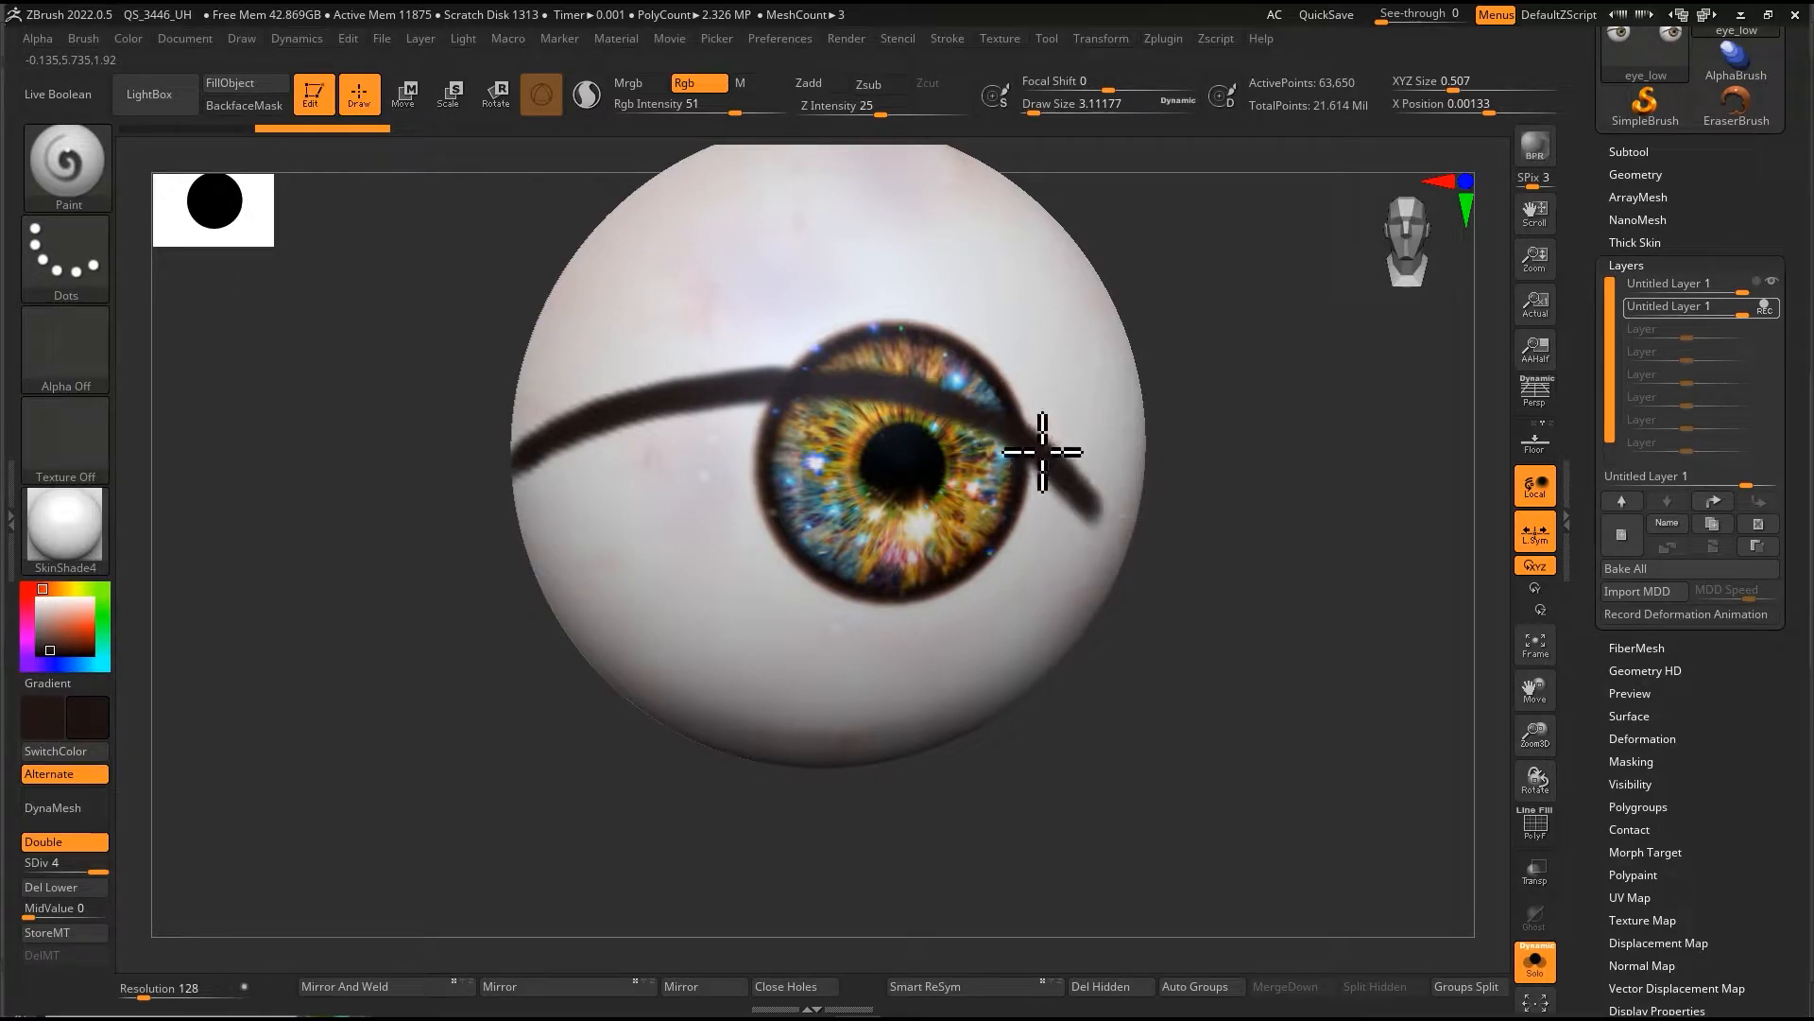
{"action": "left_click", "coordinate": [1536, 963]}
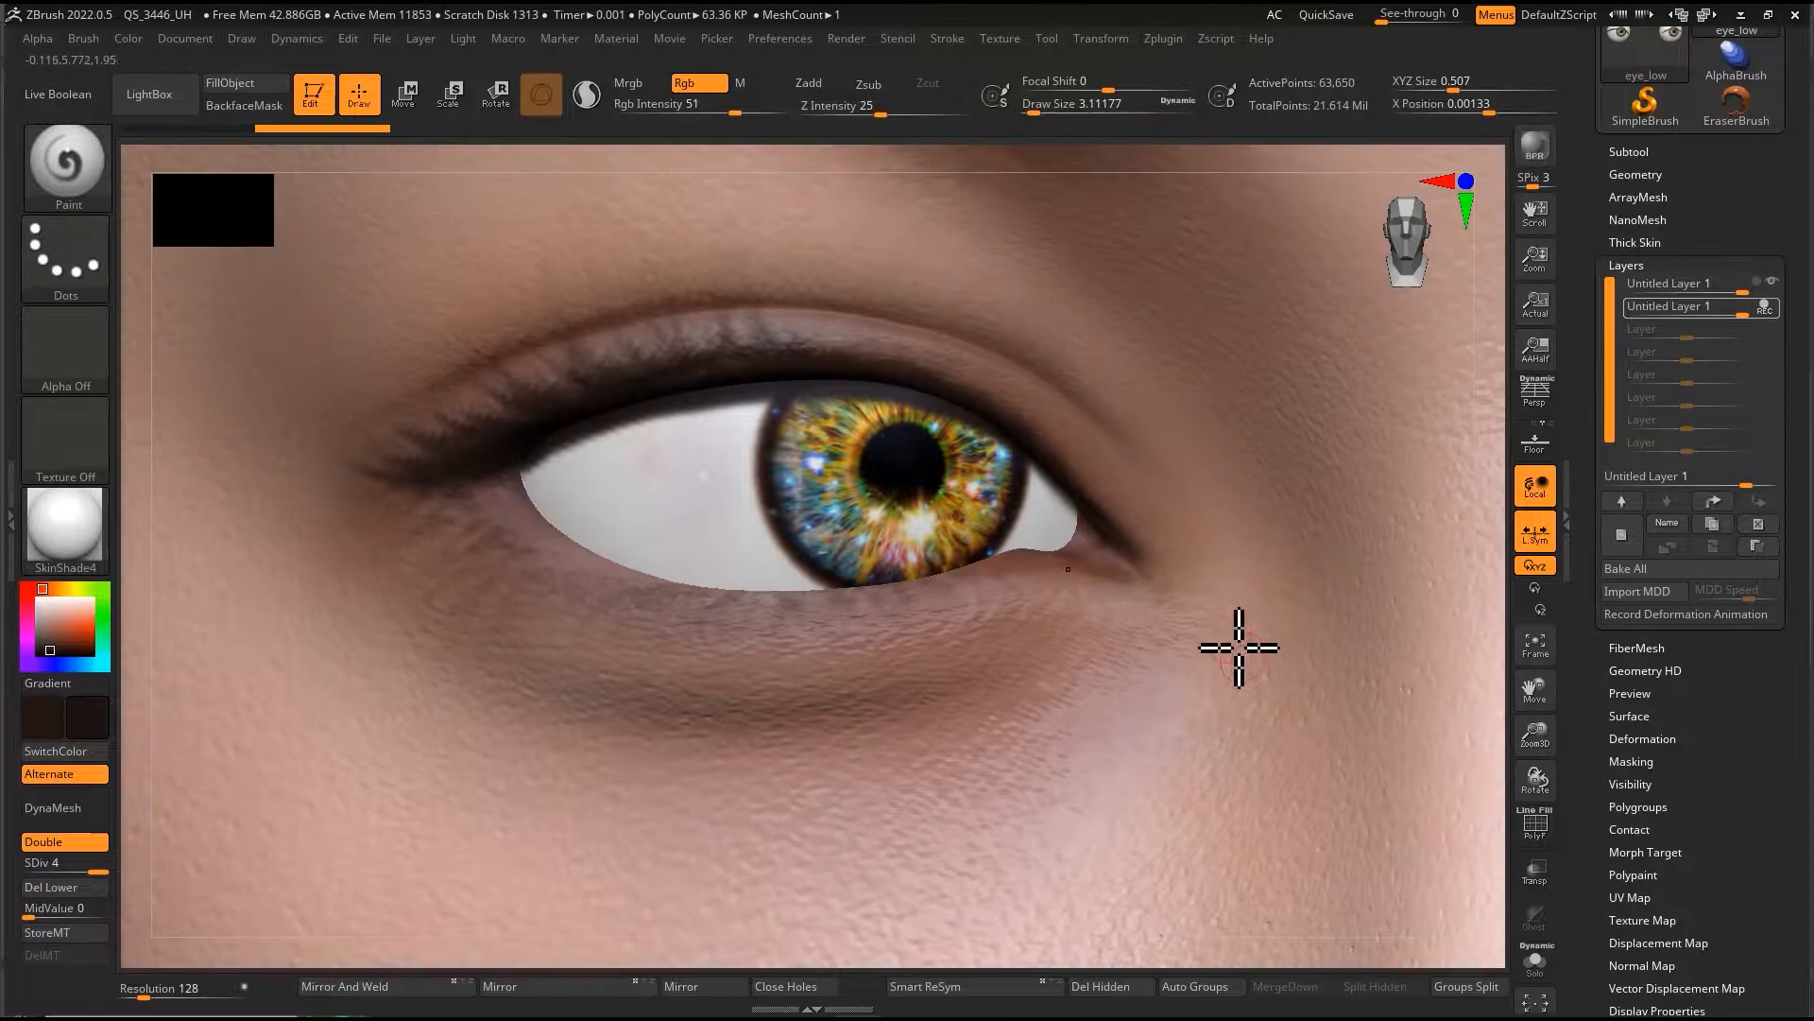
Step: Reduce the draw size to about 2.19 and refine the shadow on the eye white beneath the upper lid
{"action": "key", "text": "s"}
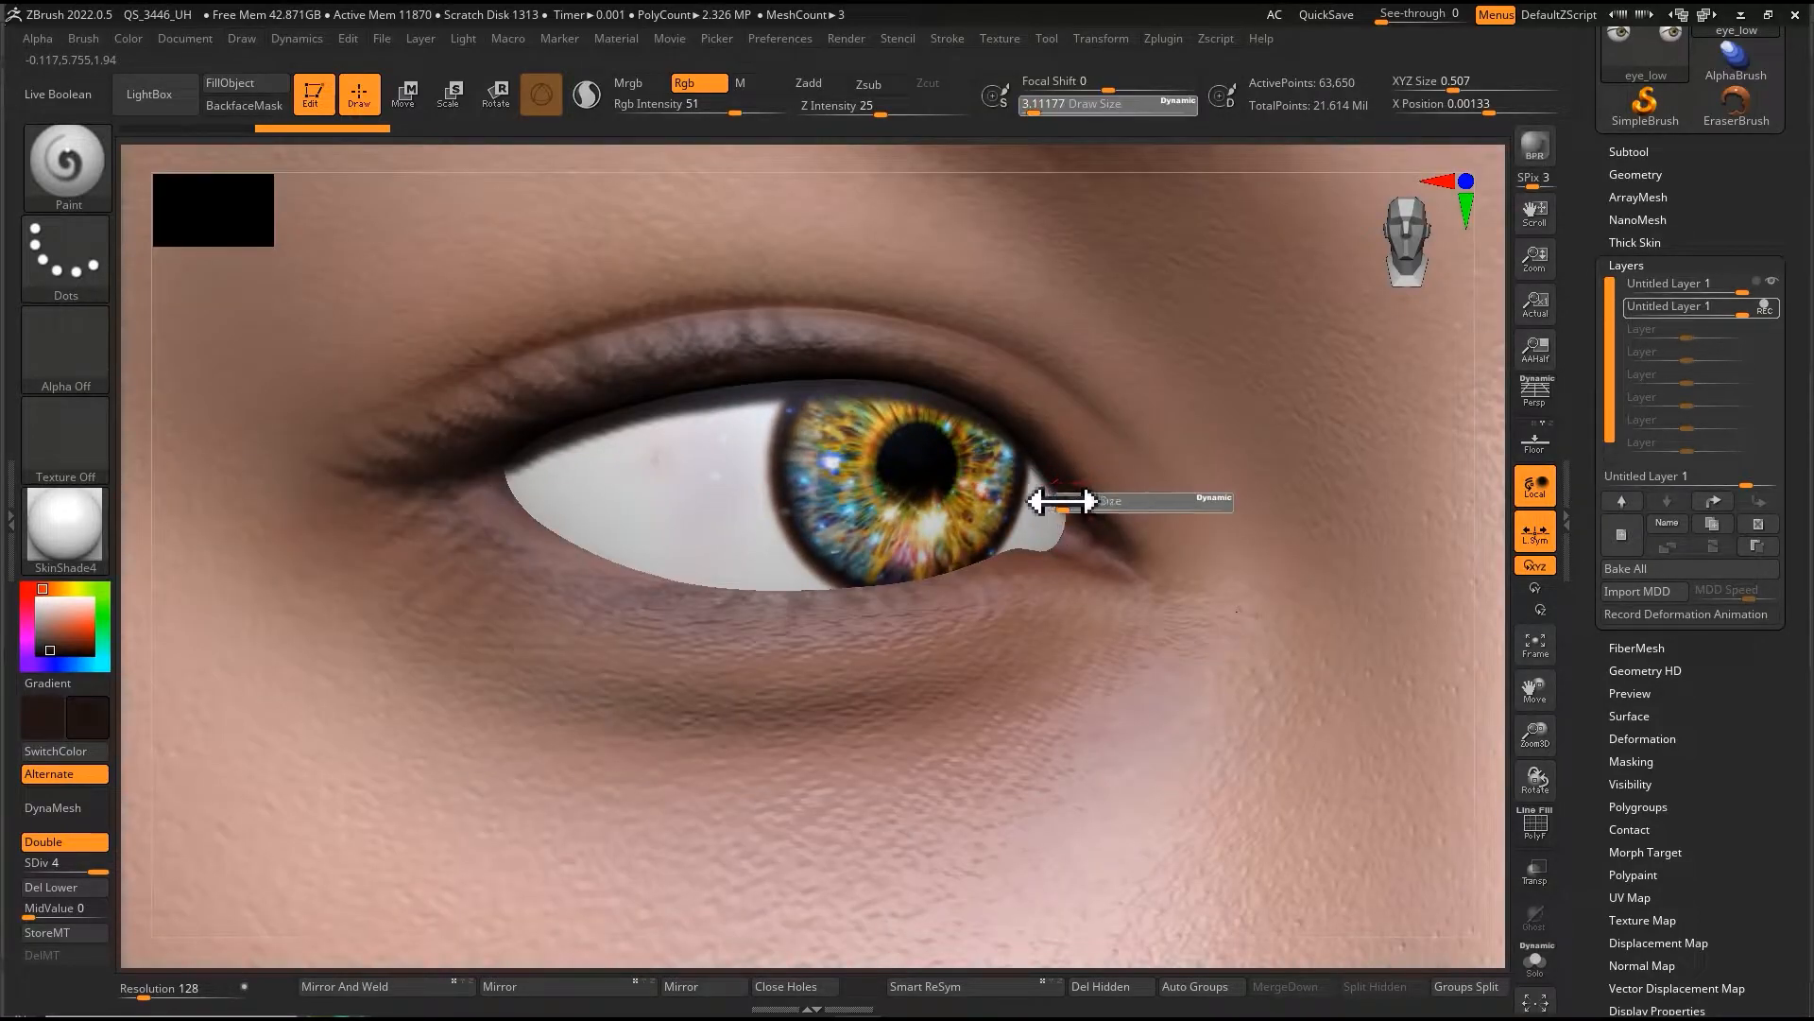
{"action": "left_click_drag", "start_coordinate": [1066, 502], "coordinate": [1040, 473]}
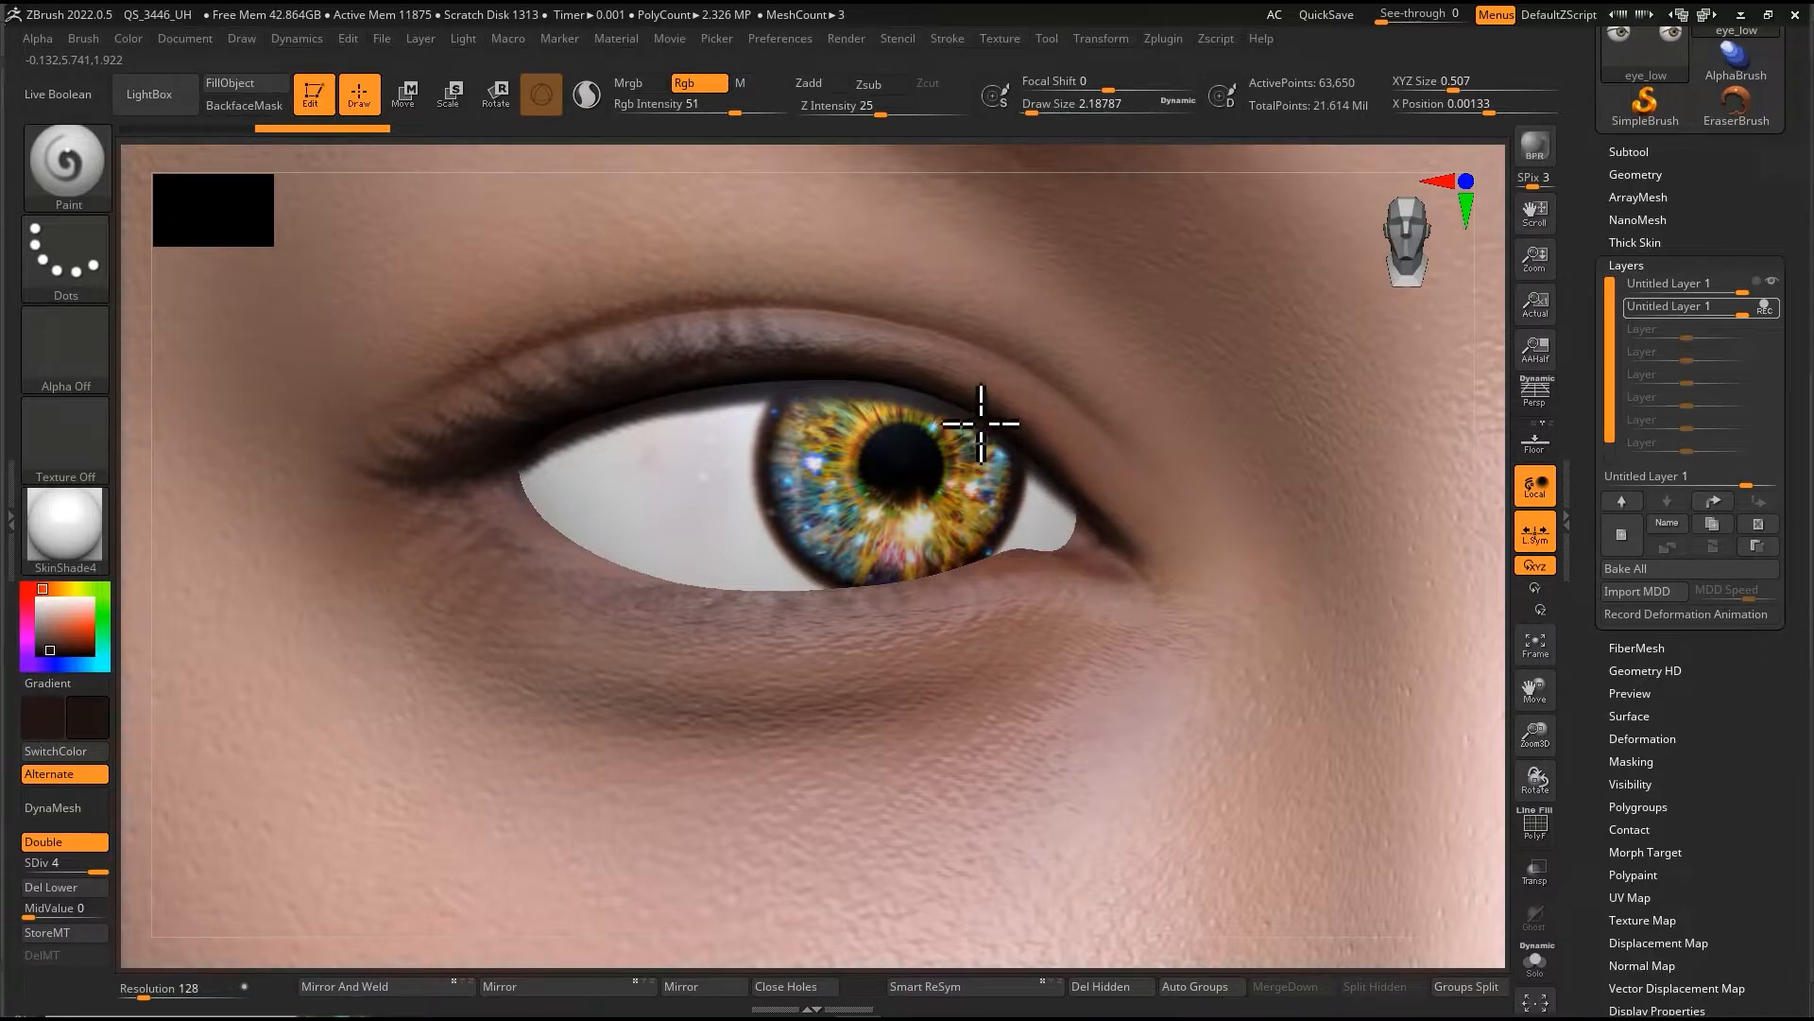
{"action": "left_click_drag", "start_coordinate": [935, 397], "coordinate": [1024, 527]}
{"action": "key", "text": "ctrl+z"}
{"action": "left_click_drag", "start_coordinate": [737, 408], "coordinate": [556, 439]}
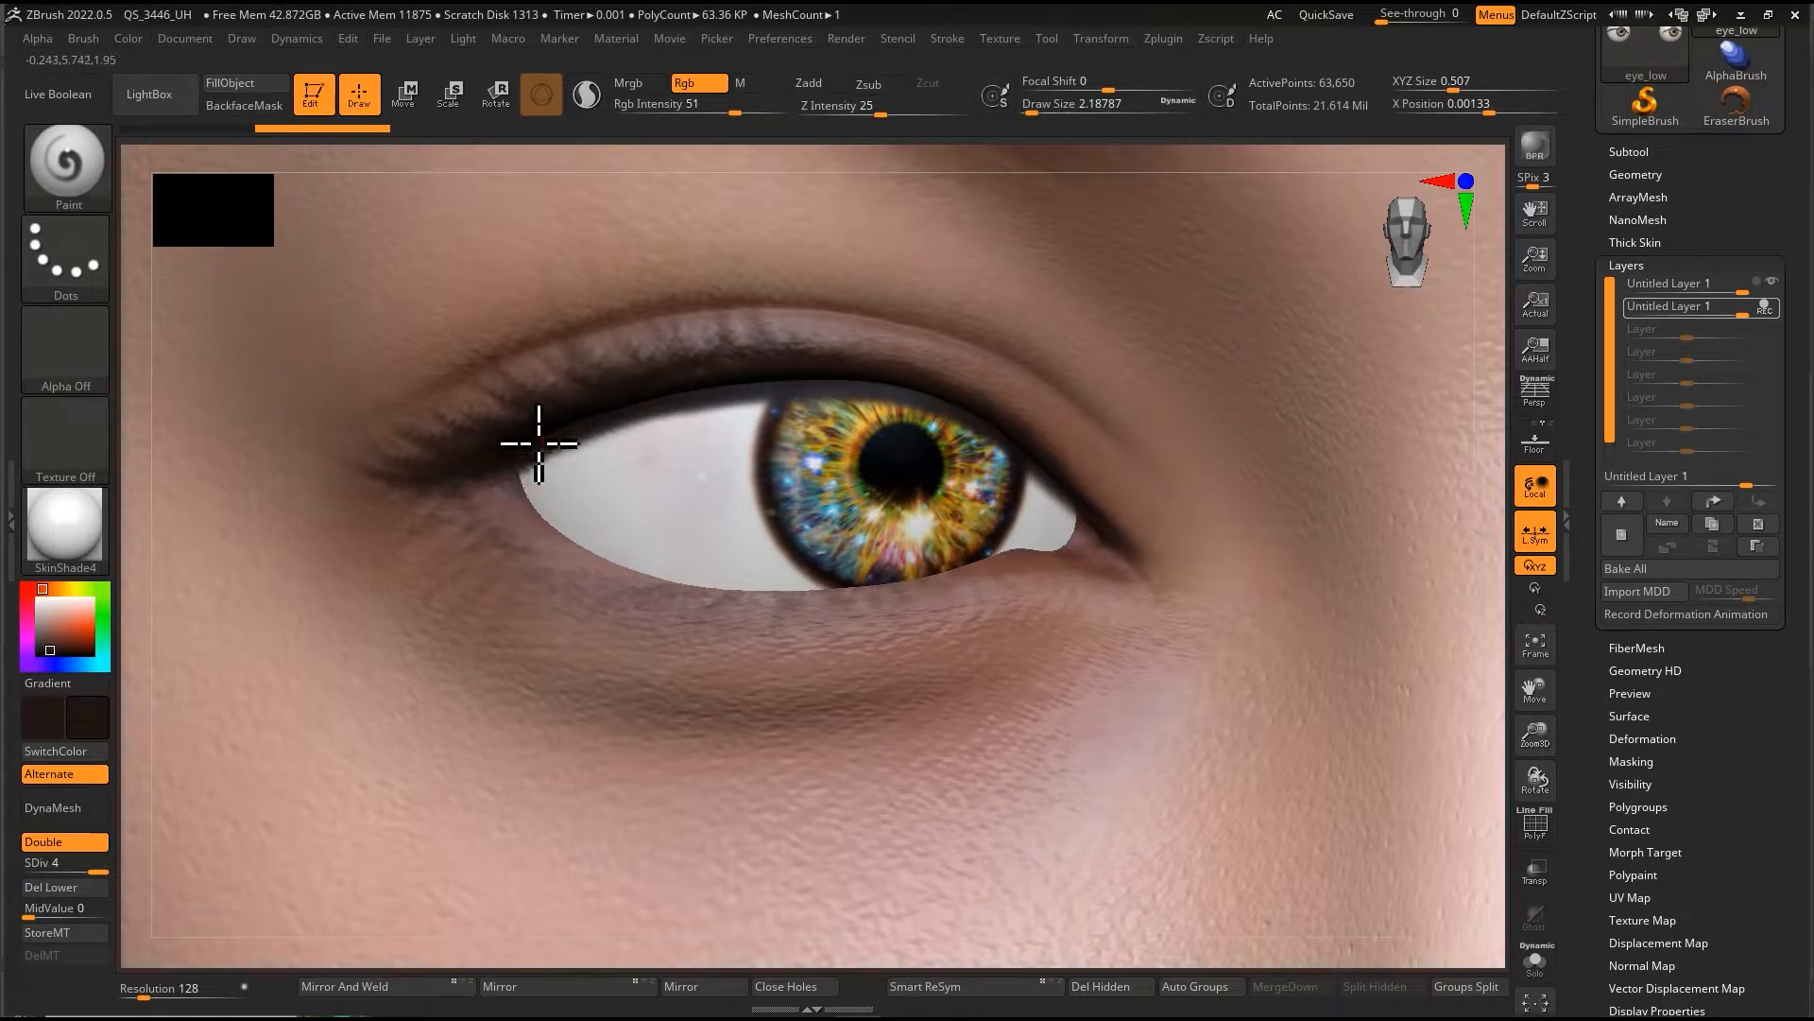
{"action": "right_click_drag", "start_coordinate": [1153, 520], "coordinate": [1083, 498], "text": "ctrl"}
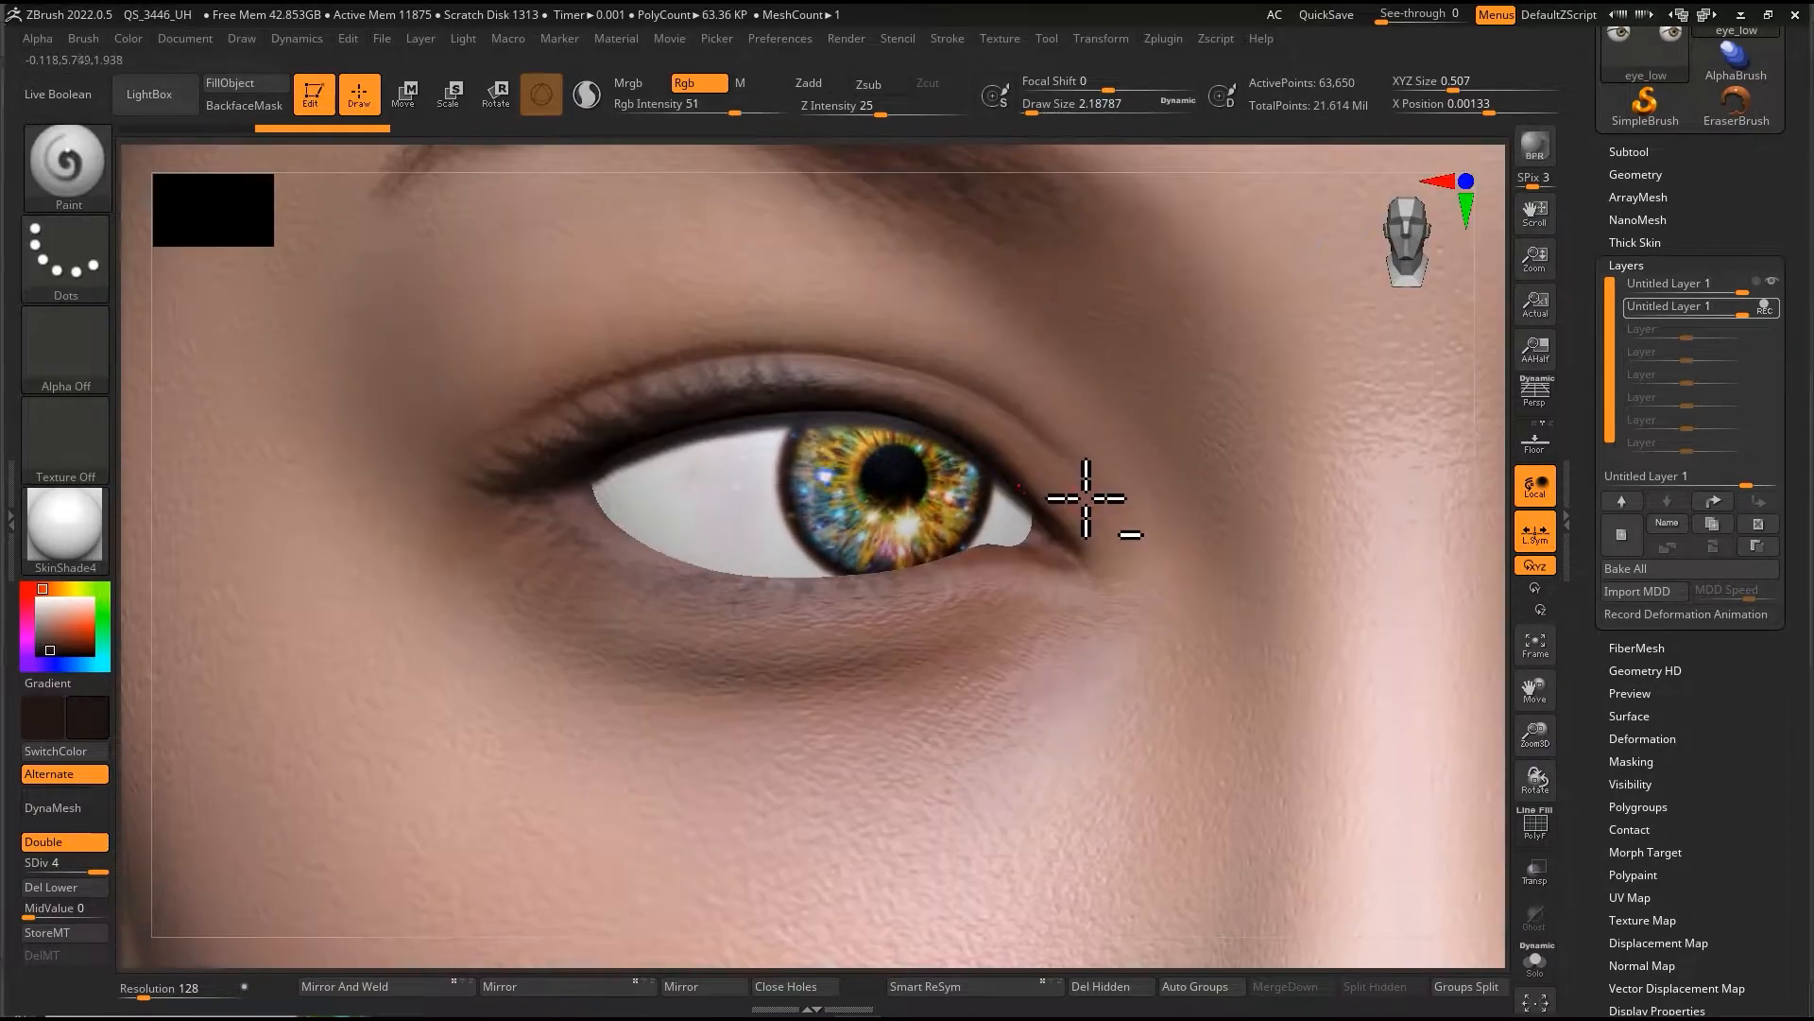
Step: Stop recording the new layer and toggle its visibility to compare the eye with and without the painted shadow
{"action": "left_click", "coordinate": [1776, 307]}
{"action": "left_click", "coordinate": [1774, 308]}
{"action": "left_click", "coordinate": [1773, 308]}
{"action": "left_click", "coordinate": [1773, 308]}
{"action": "left_click", "coordinate": [1770, 310]}
{"action": "left_click", "coordinate": [1771, 310]}
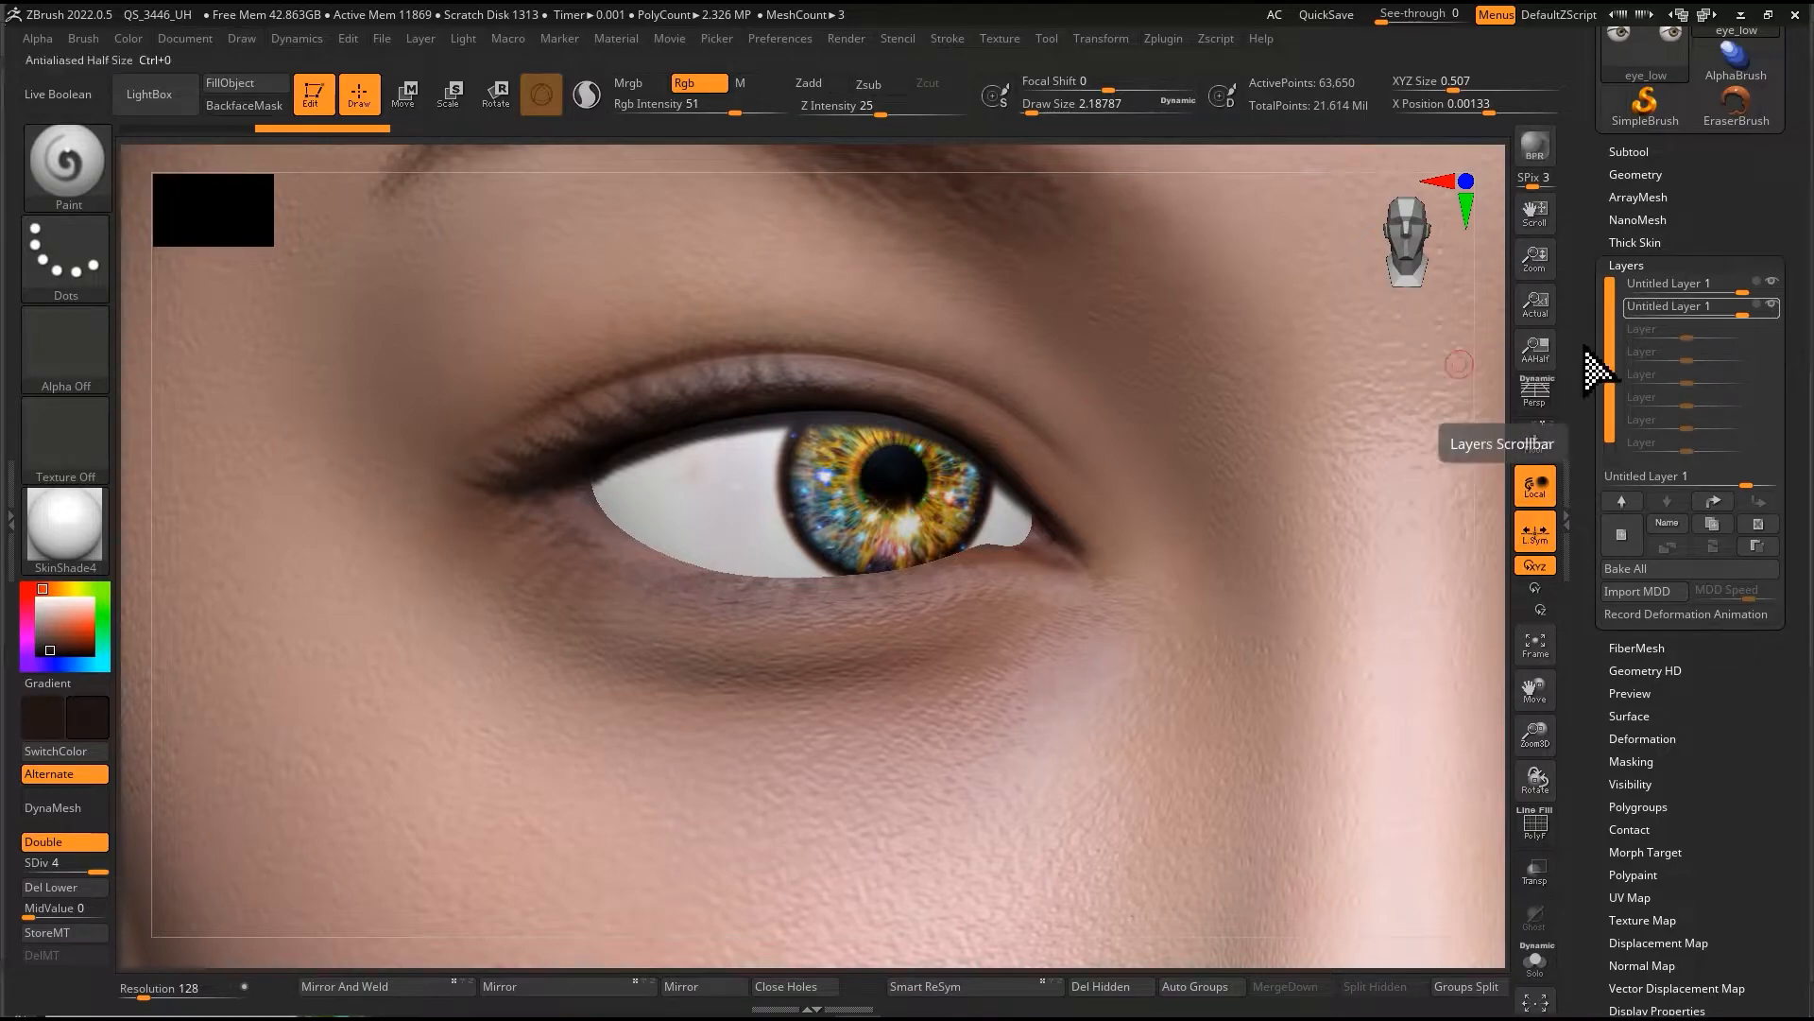
{"action": "left_click", "coordinate": [1772, 309]}
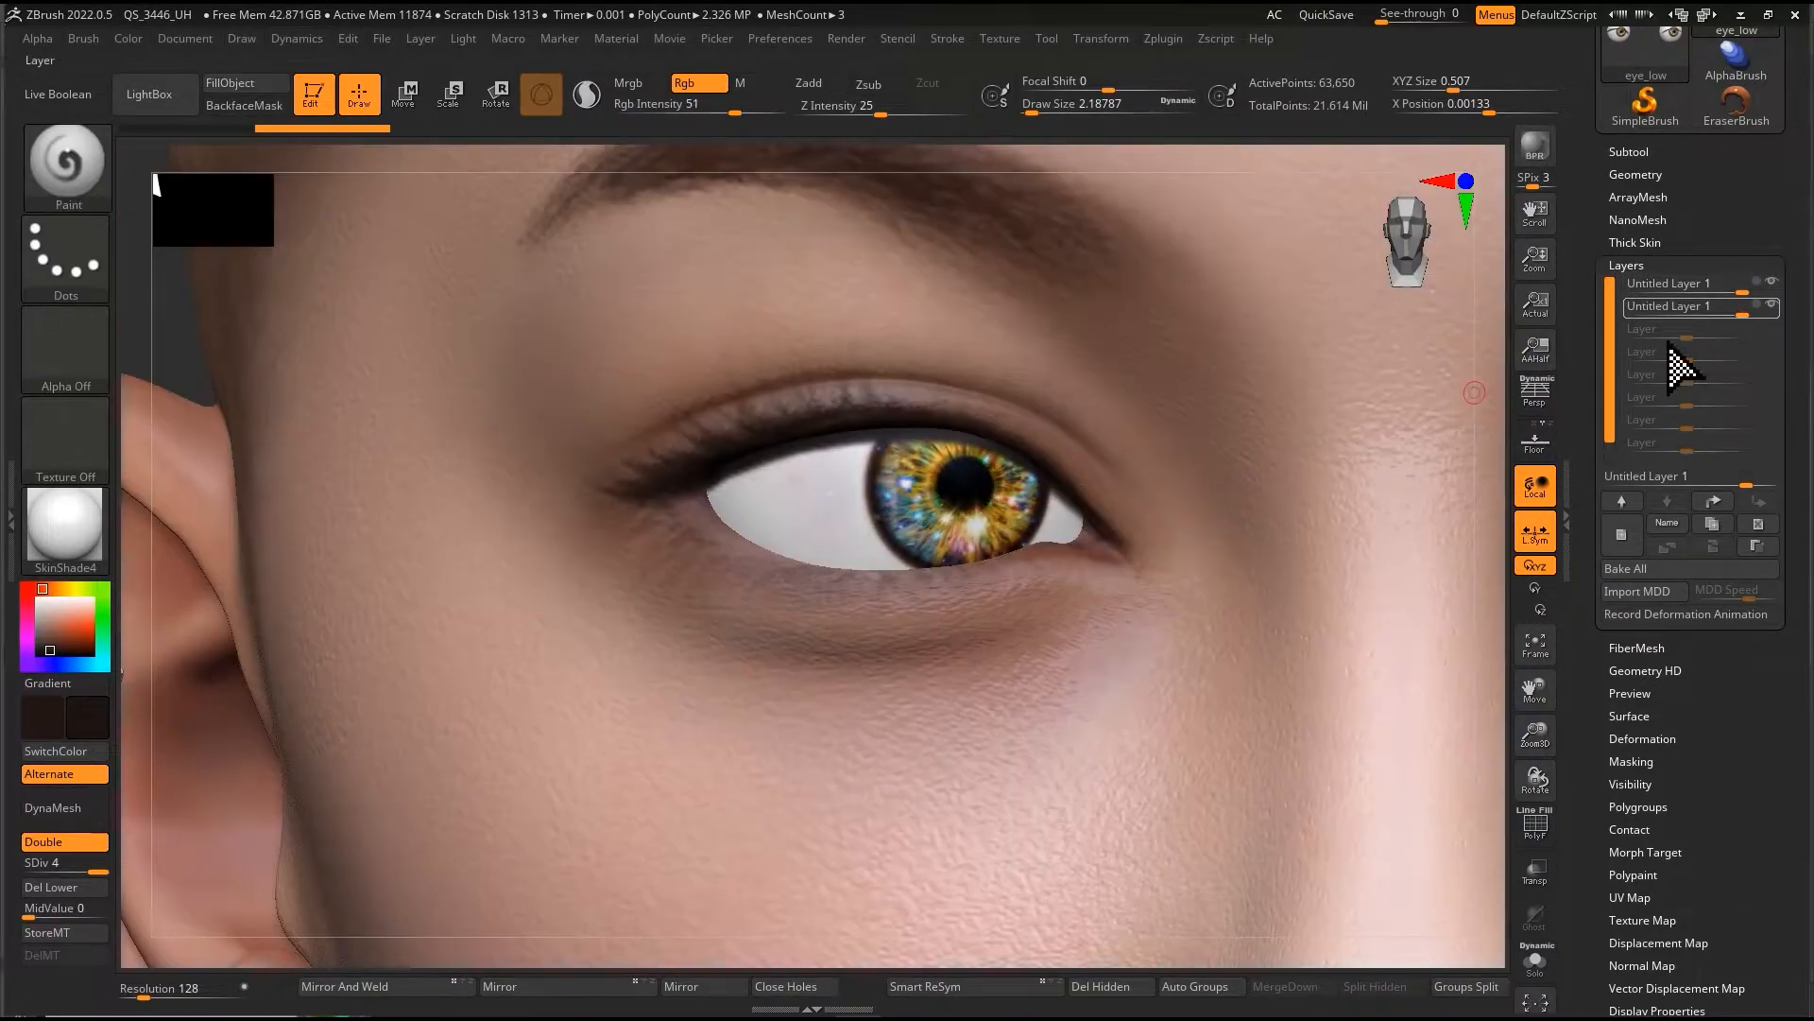
Step: Undo the test squiggle on the eye white and set the draw size to about 14.2
{"action": "mouse_move", "coordinate": [1761, 316]}
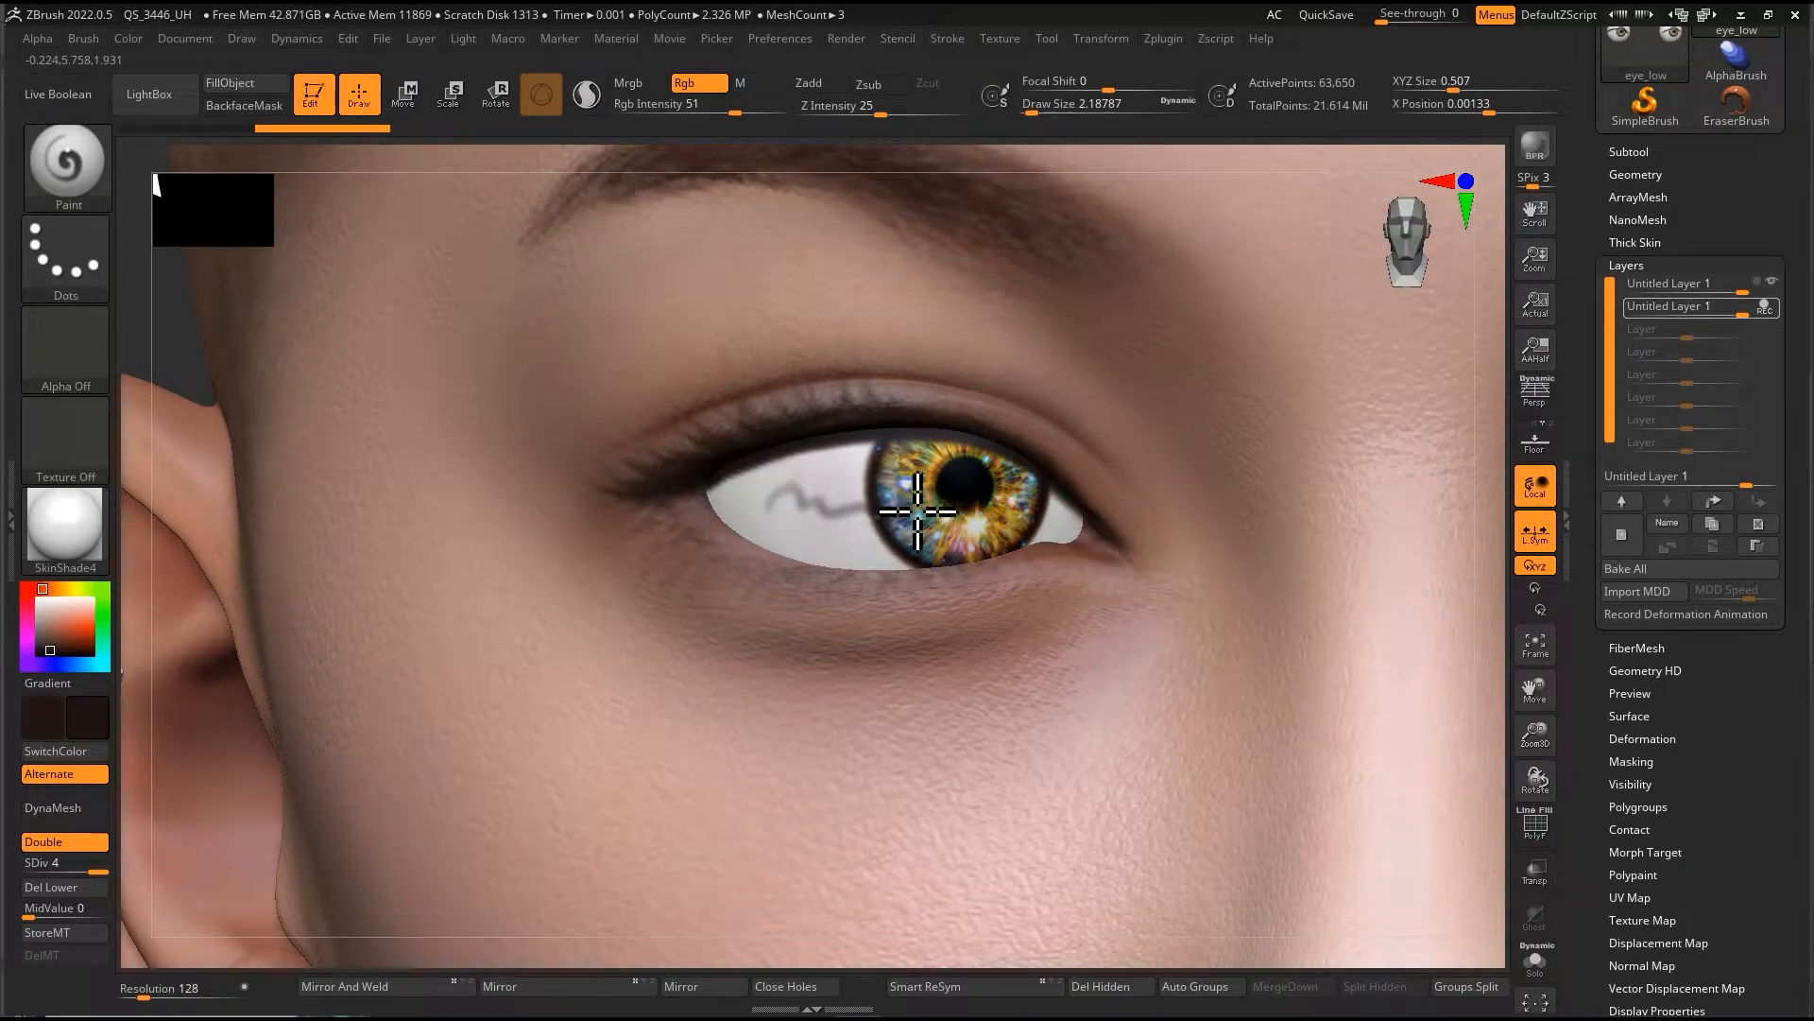
{"action": "key", "text": "ctrl+z"}
{"action": "key", "text": "s"}
{"action": "left_click_drag", "start_coordinate": [946, 468], "coordinate": [957, 465]}
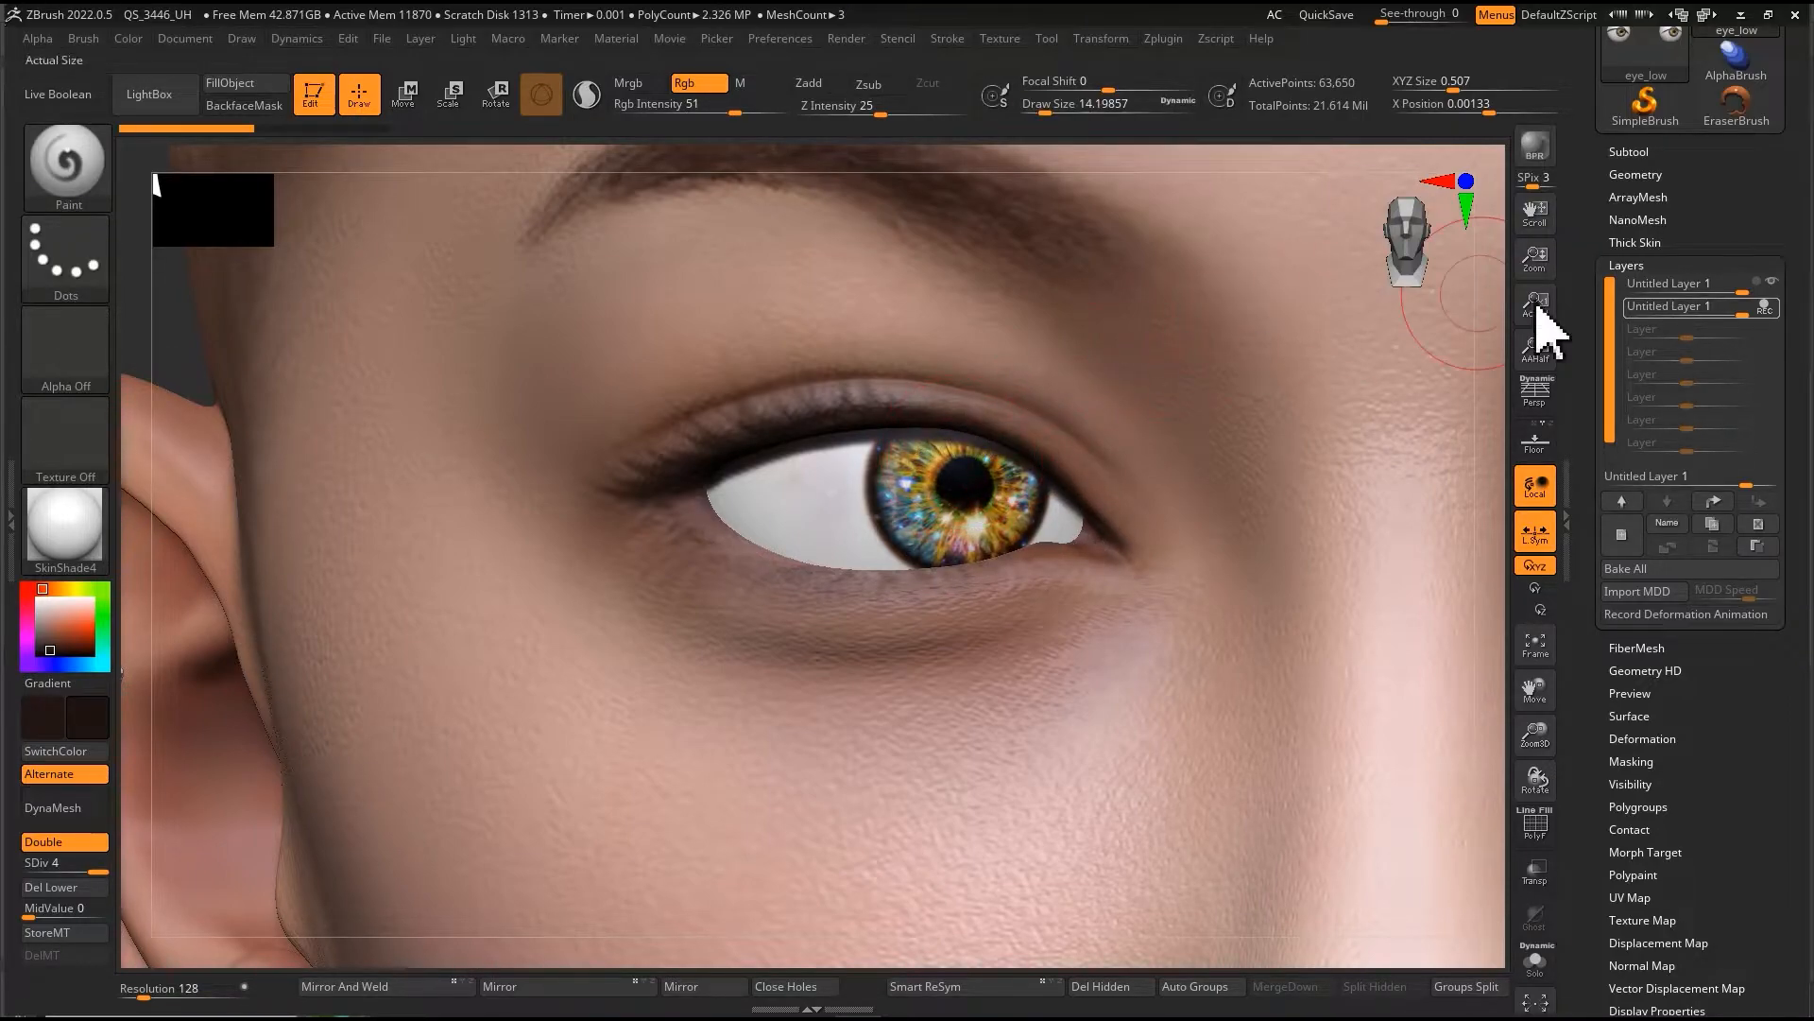
Step: End recording on the new shadow layer and set its intensity to 1 while viewing the whole face
{"action": "left_click", "coordinate": [1767, 310]}
{"action": "right_click_drag", "start_coordinate": [1163, 422], "coordinate": [973, 409], "text": "alt"}
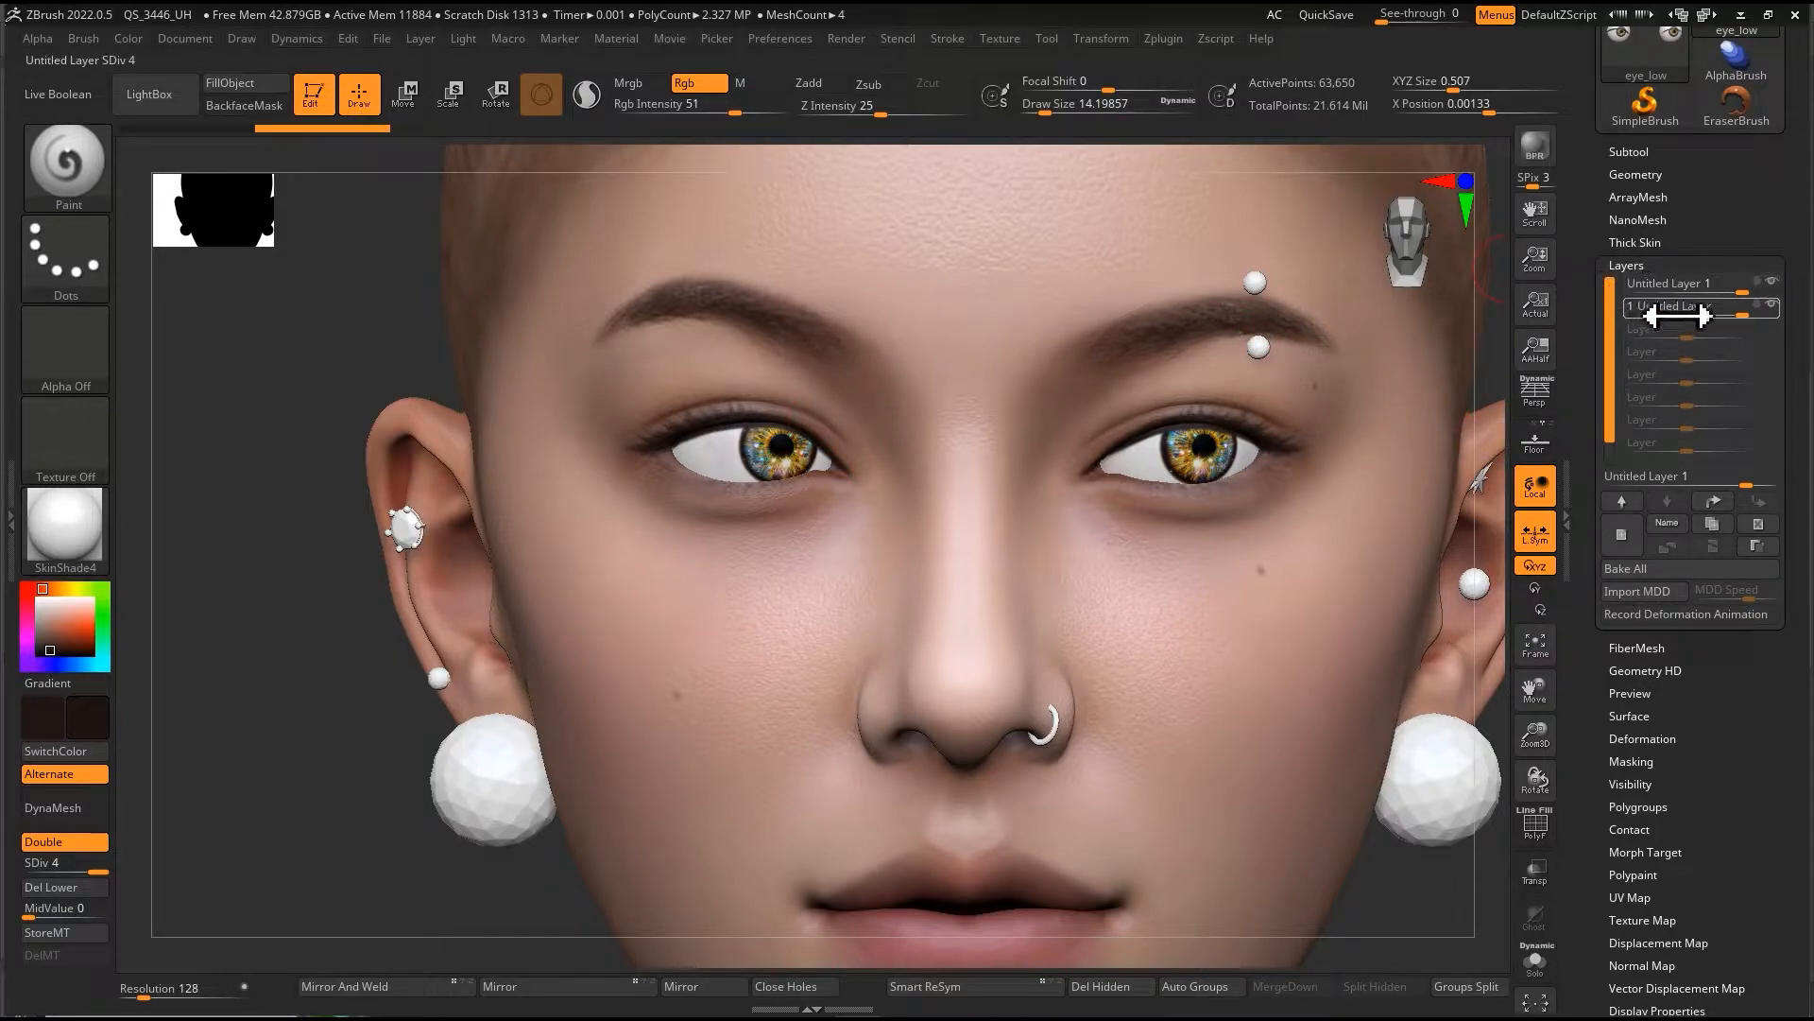
{"action": "left_click_drag", "start_coordinate": [1715, 304], "coordinate": [1771, 300]}
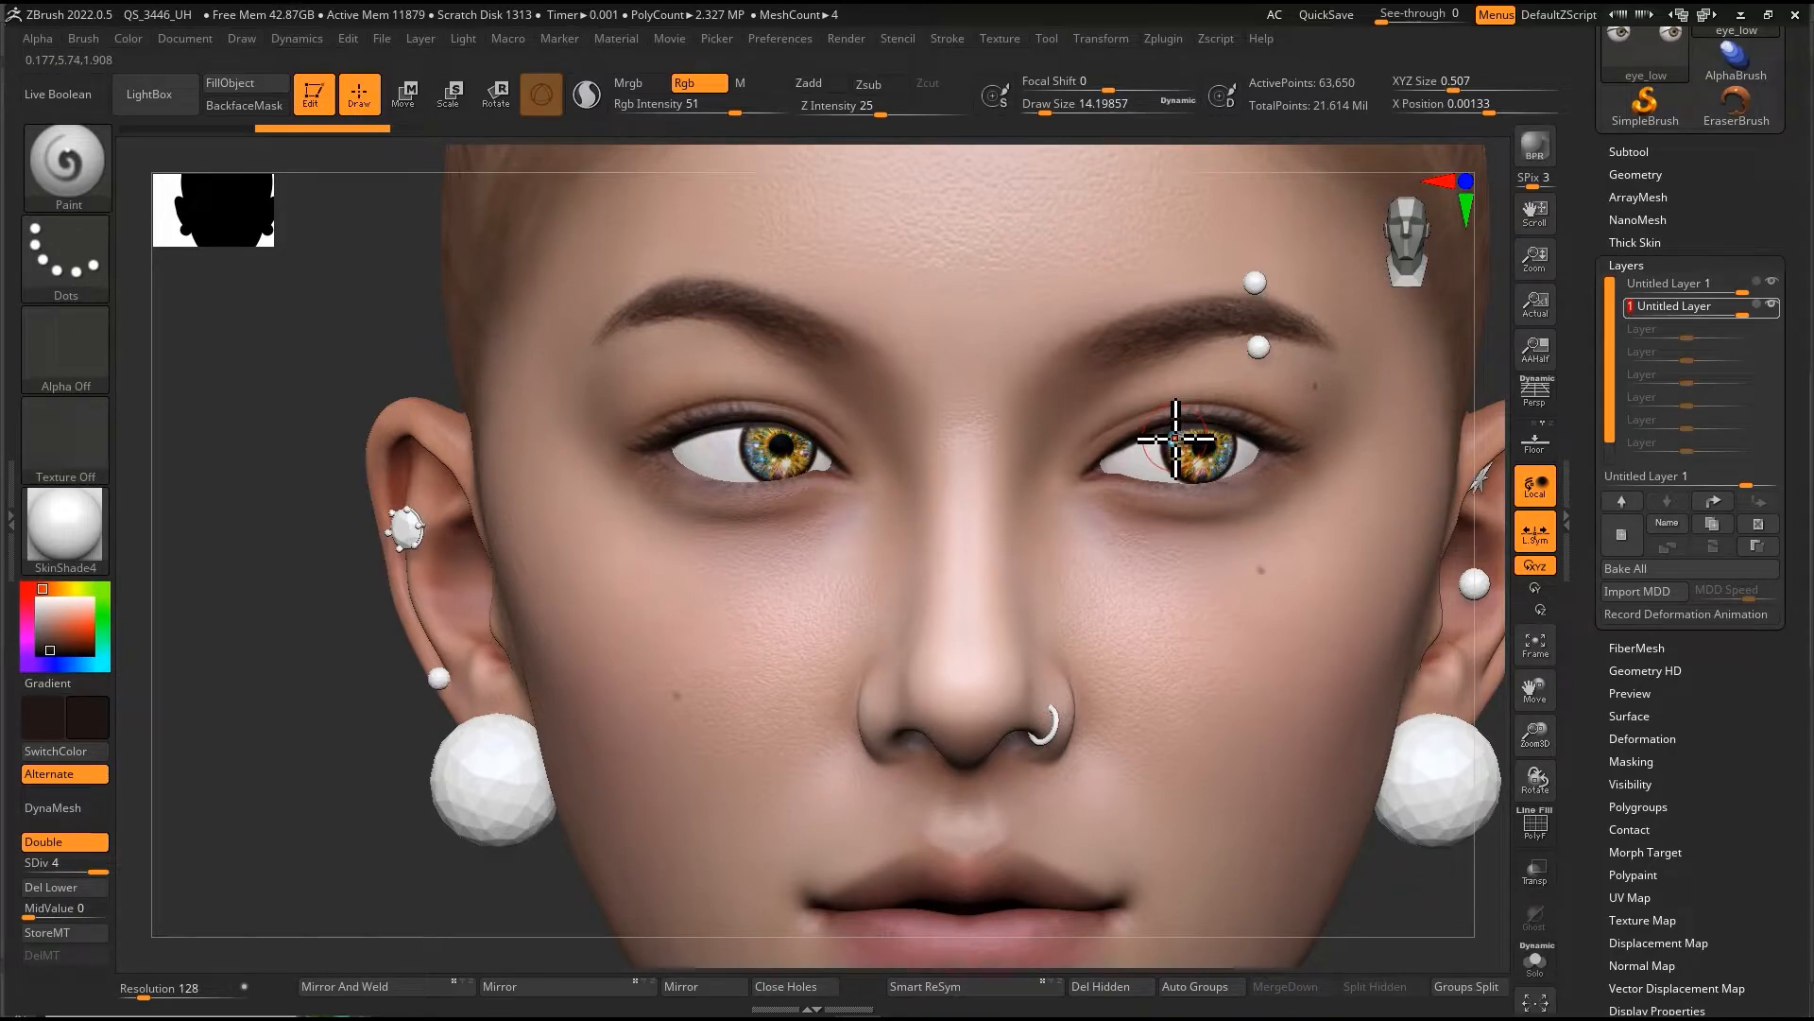
{"action": "left_click", "coordinate": [1643, 151]}
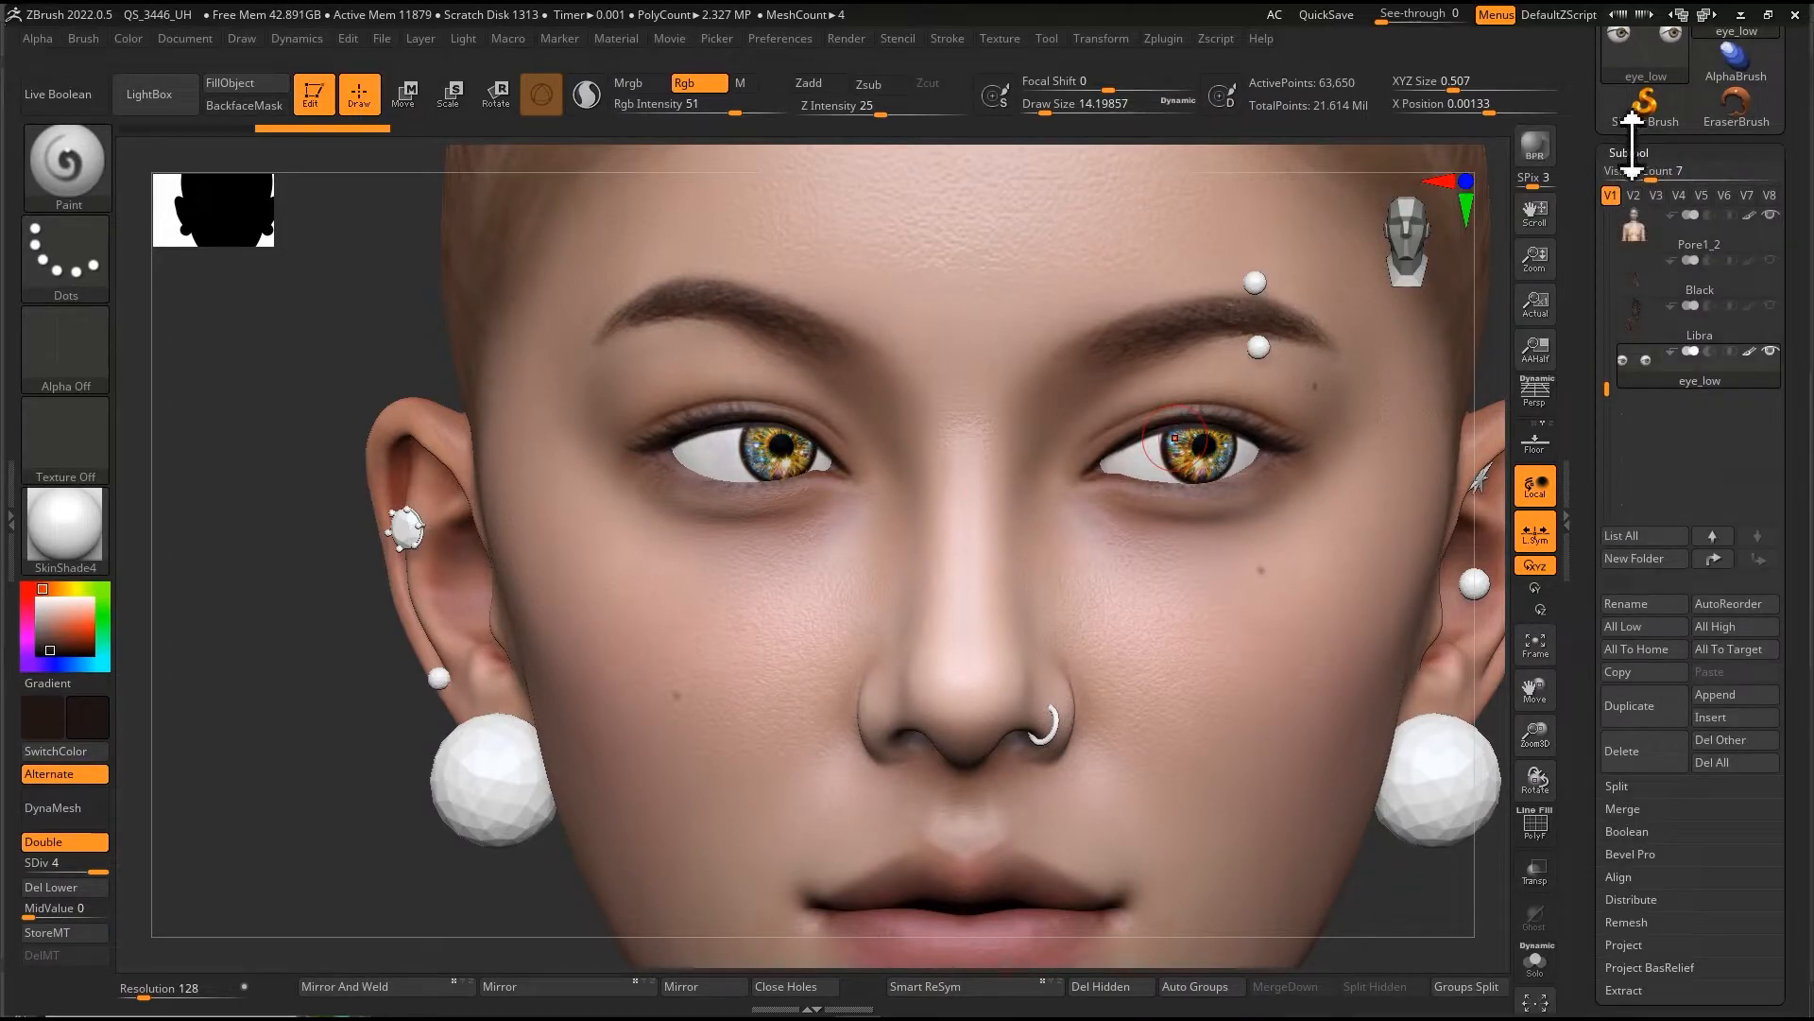
{"action": "left_click", "coordinate": [1630, 149]}
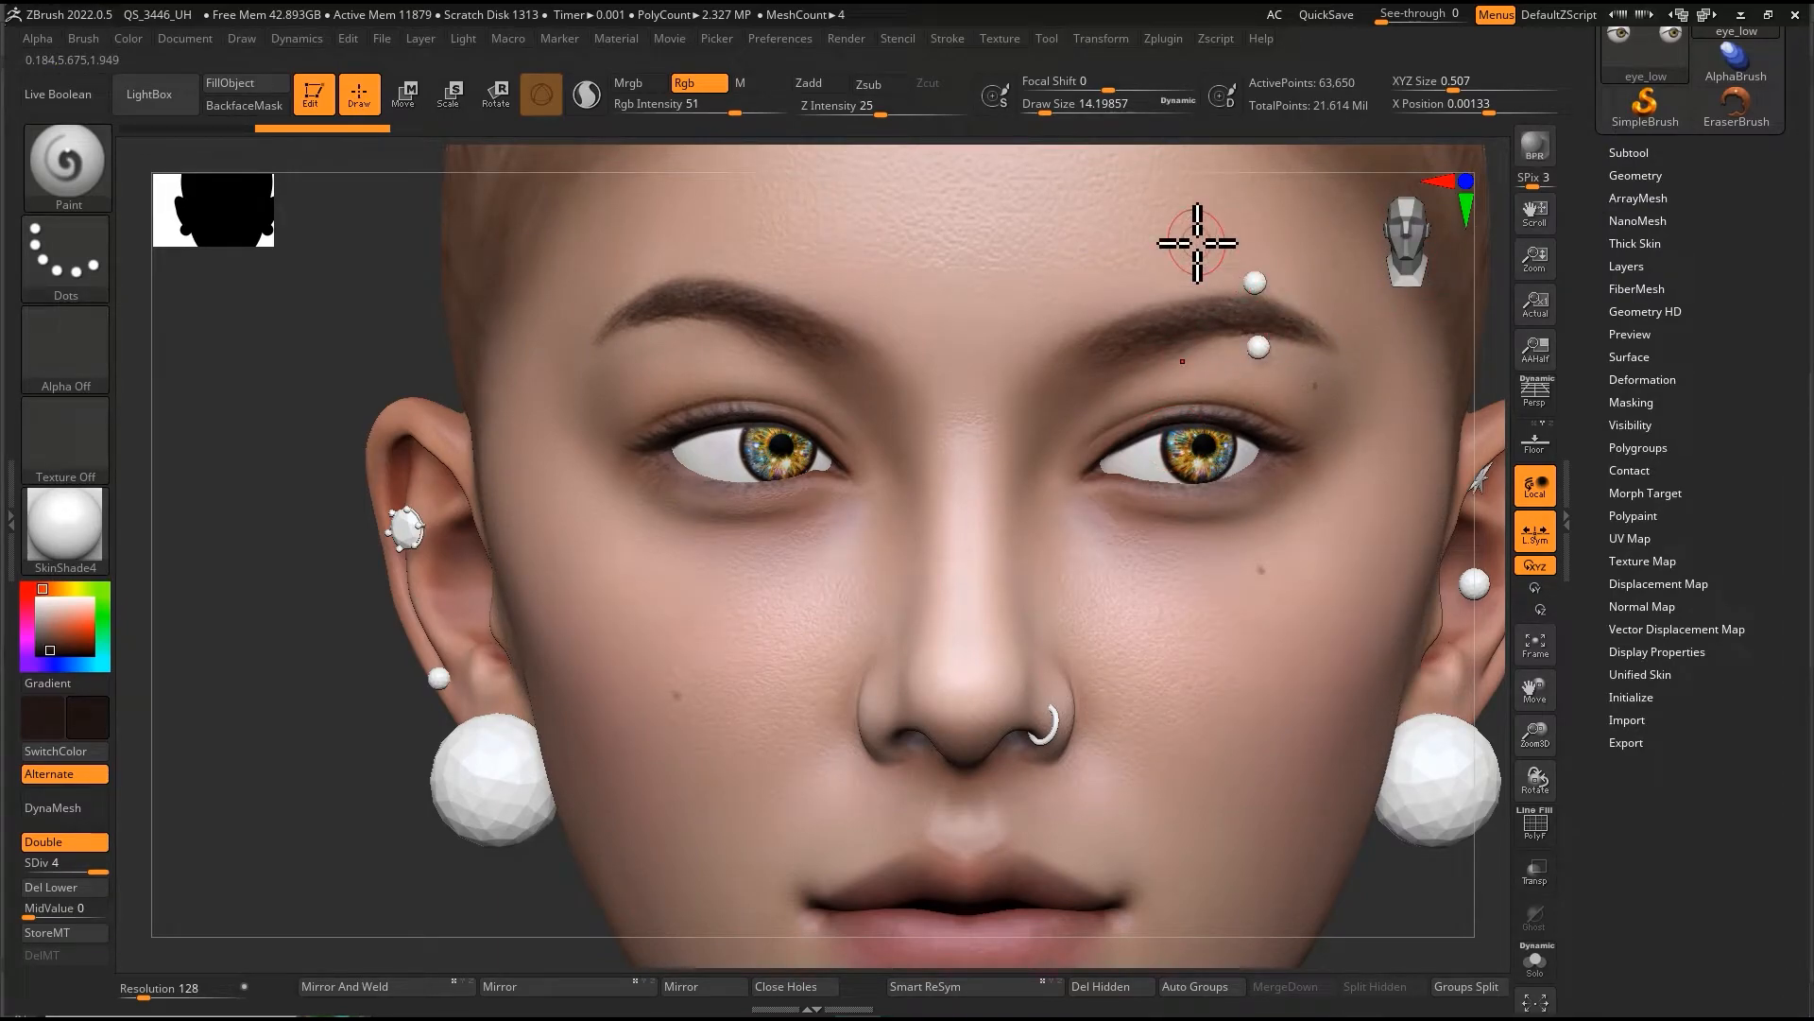
Step: Bake all layers of the eye subtool into its mesh
{"action": "left_click", "coordinate": [1642, 266]}
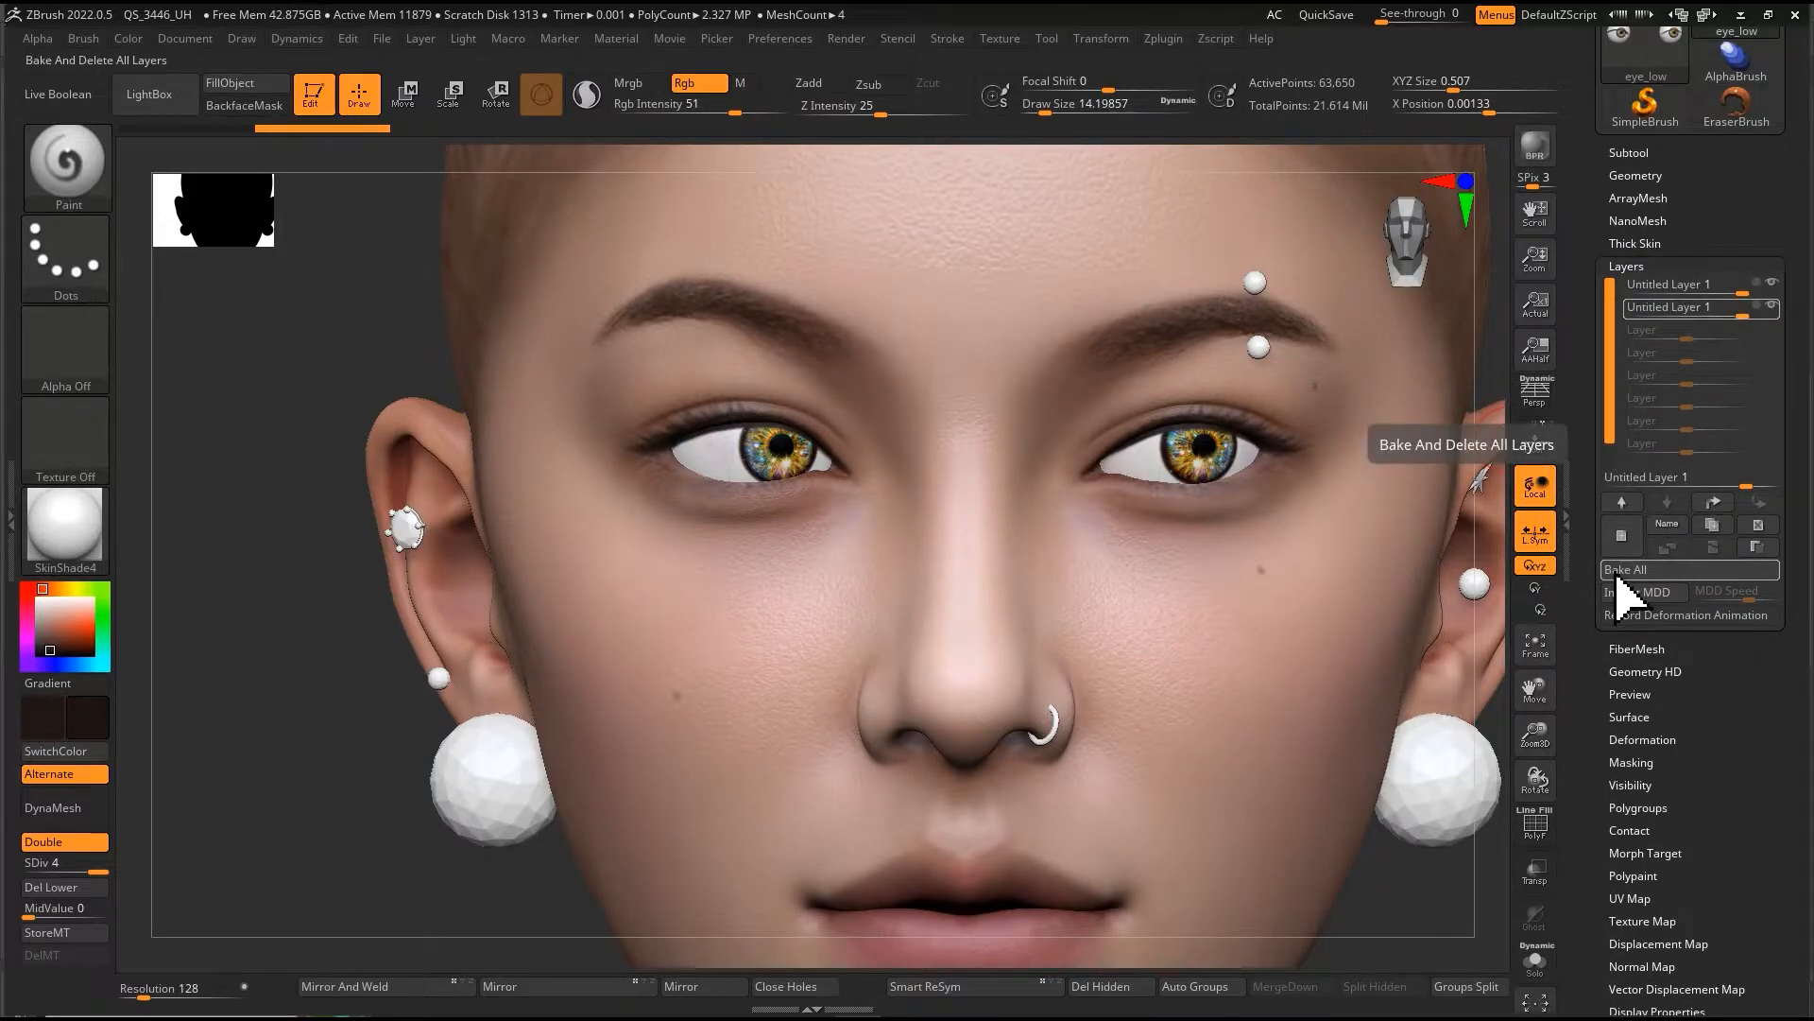
{"action": "left_click_drag", "start_coordinate": [304, 383], "coordinate": [448, 413]}
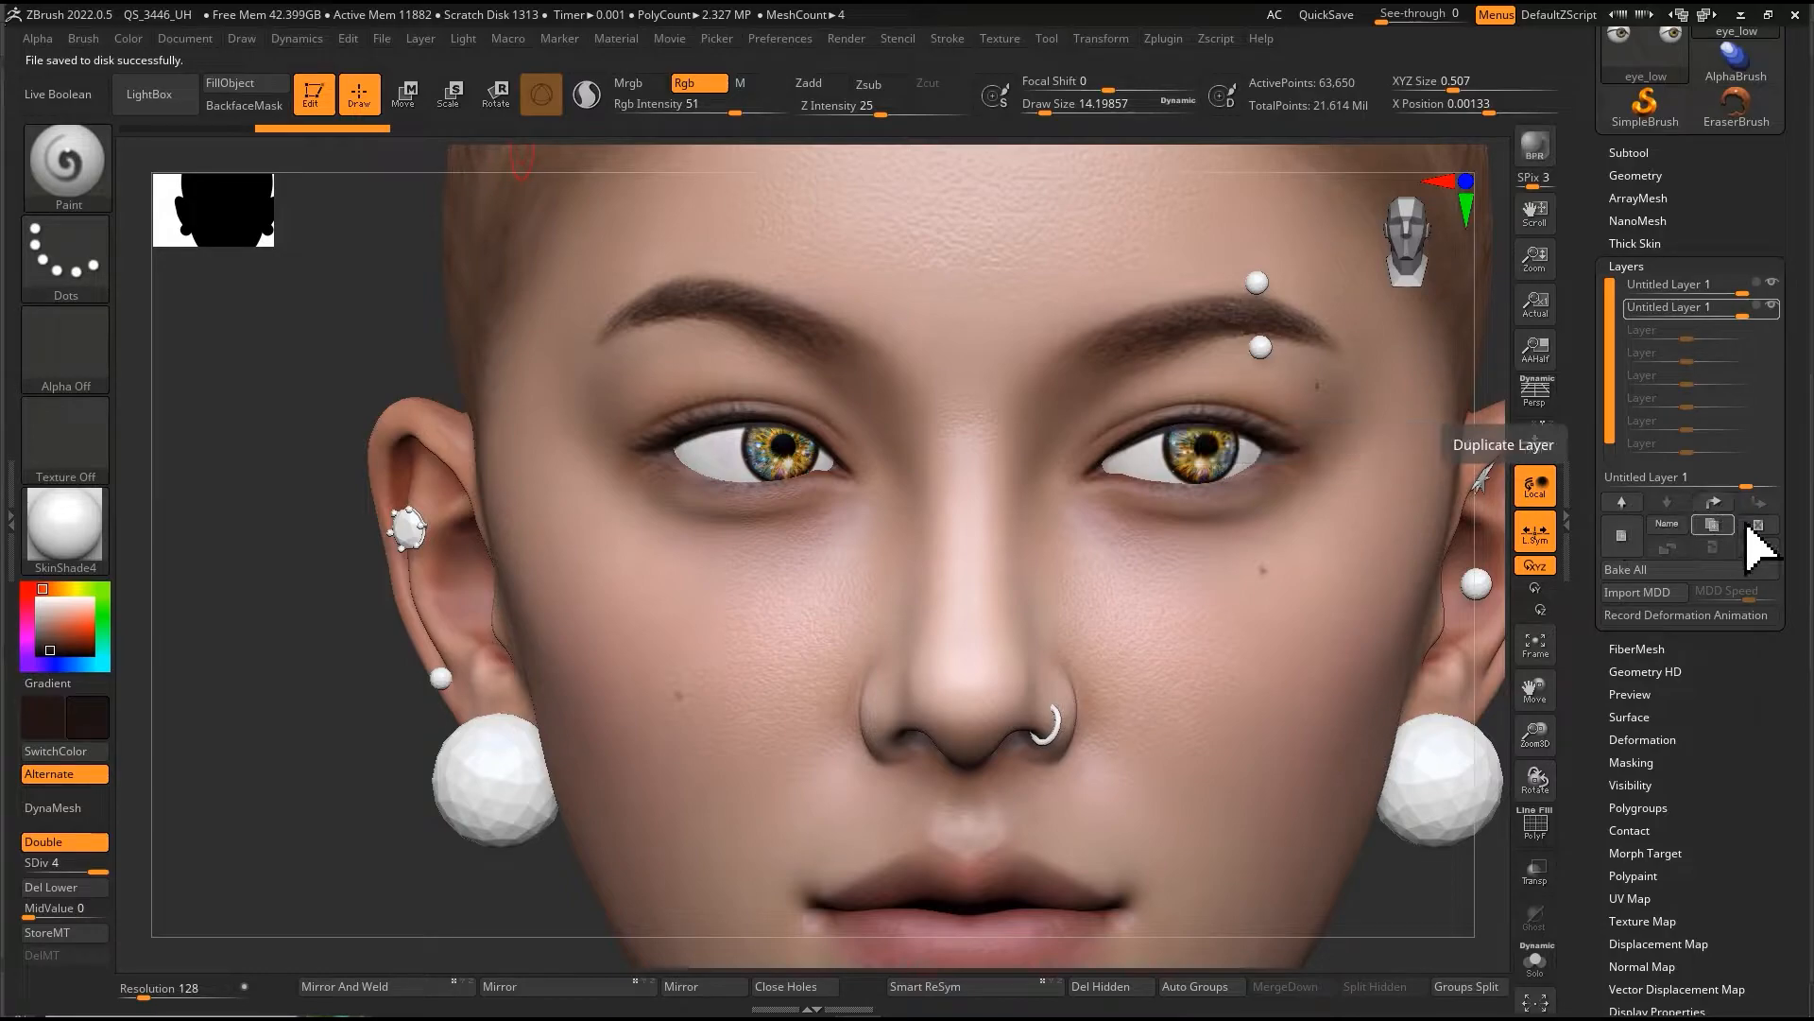
{"action": "left_click", "coordinate": [1648, 572]}
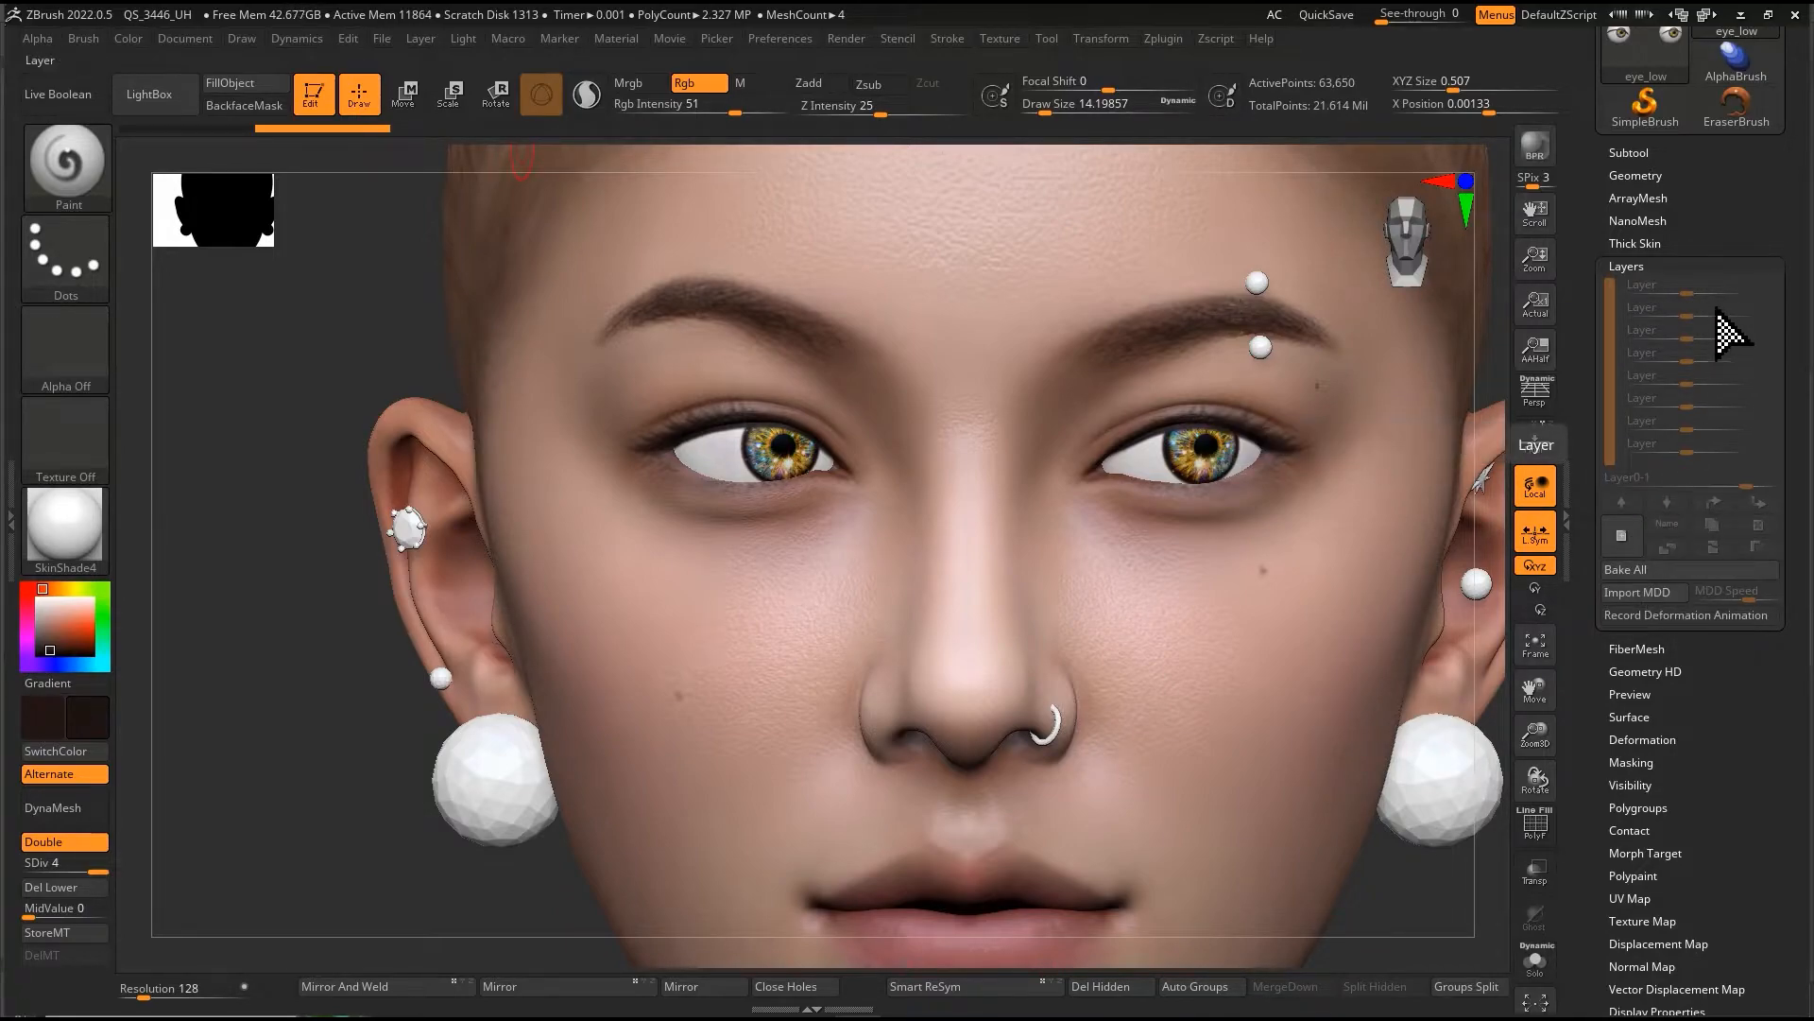
Step: Select the Paint brush, sample the eye white's colour beside the iris and set the draw size to about 2.62
{"action": "right_click_drag", "start_coordinate": [1150, 413], "coordinate": [1128, 474], "text": "ctrl"}
{"action": "right_click_drag", "start_coordinate": [1127, 474], "coordinate": [1127, 476], "text": "ctrl"}
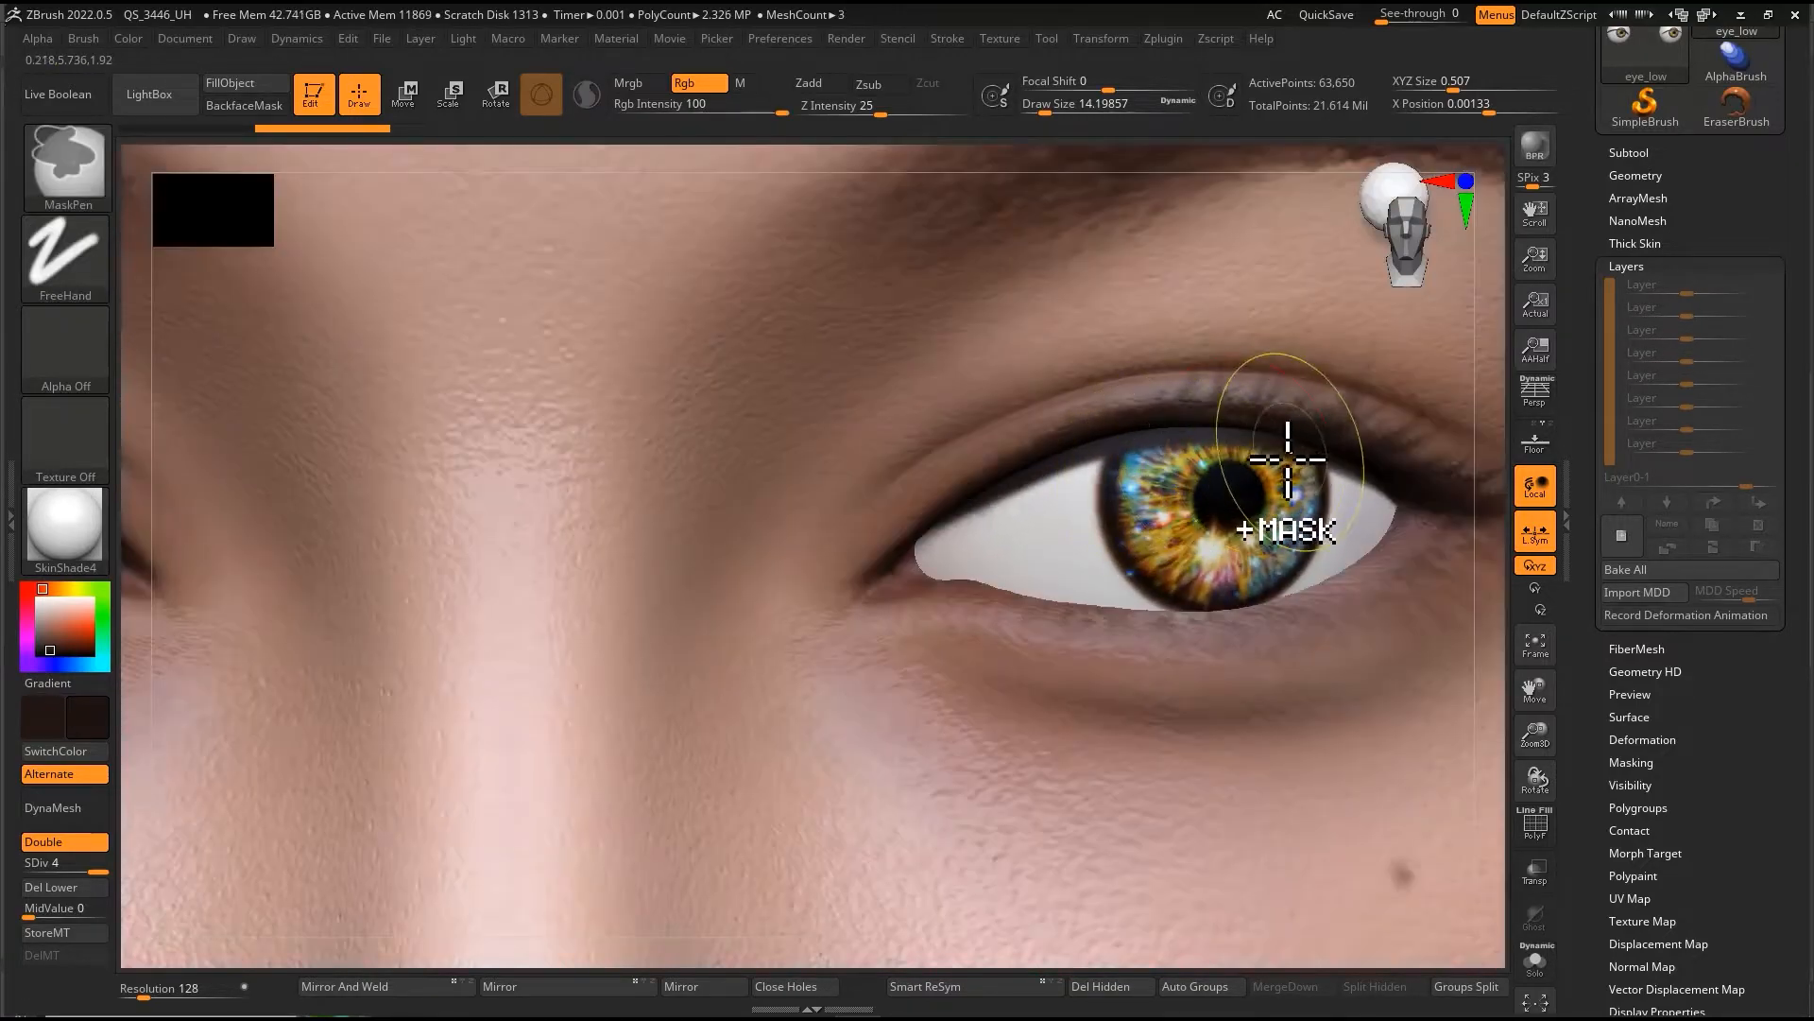
{"action": "key", "text": "b"}
{"action": "key", "text": "p"}
{"action": "key", "text": "a"}
{"action": "key", "text": "c"}
{"action": "key", "text": "s"}
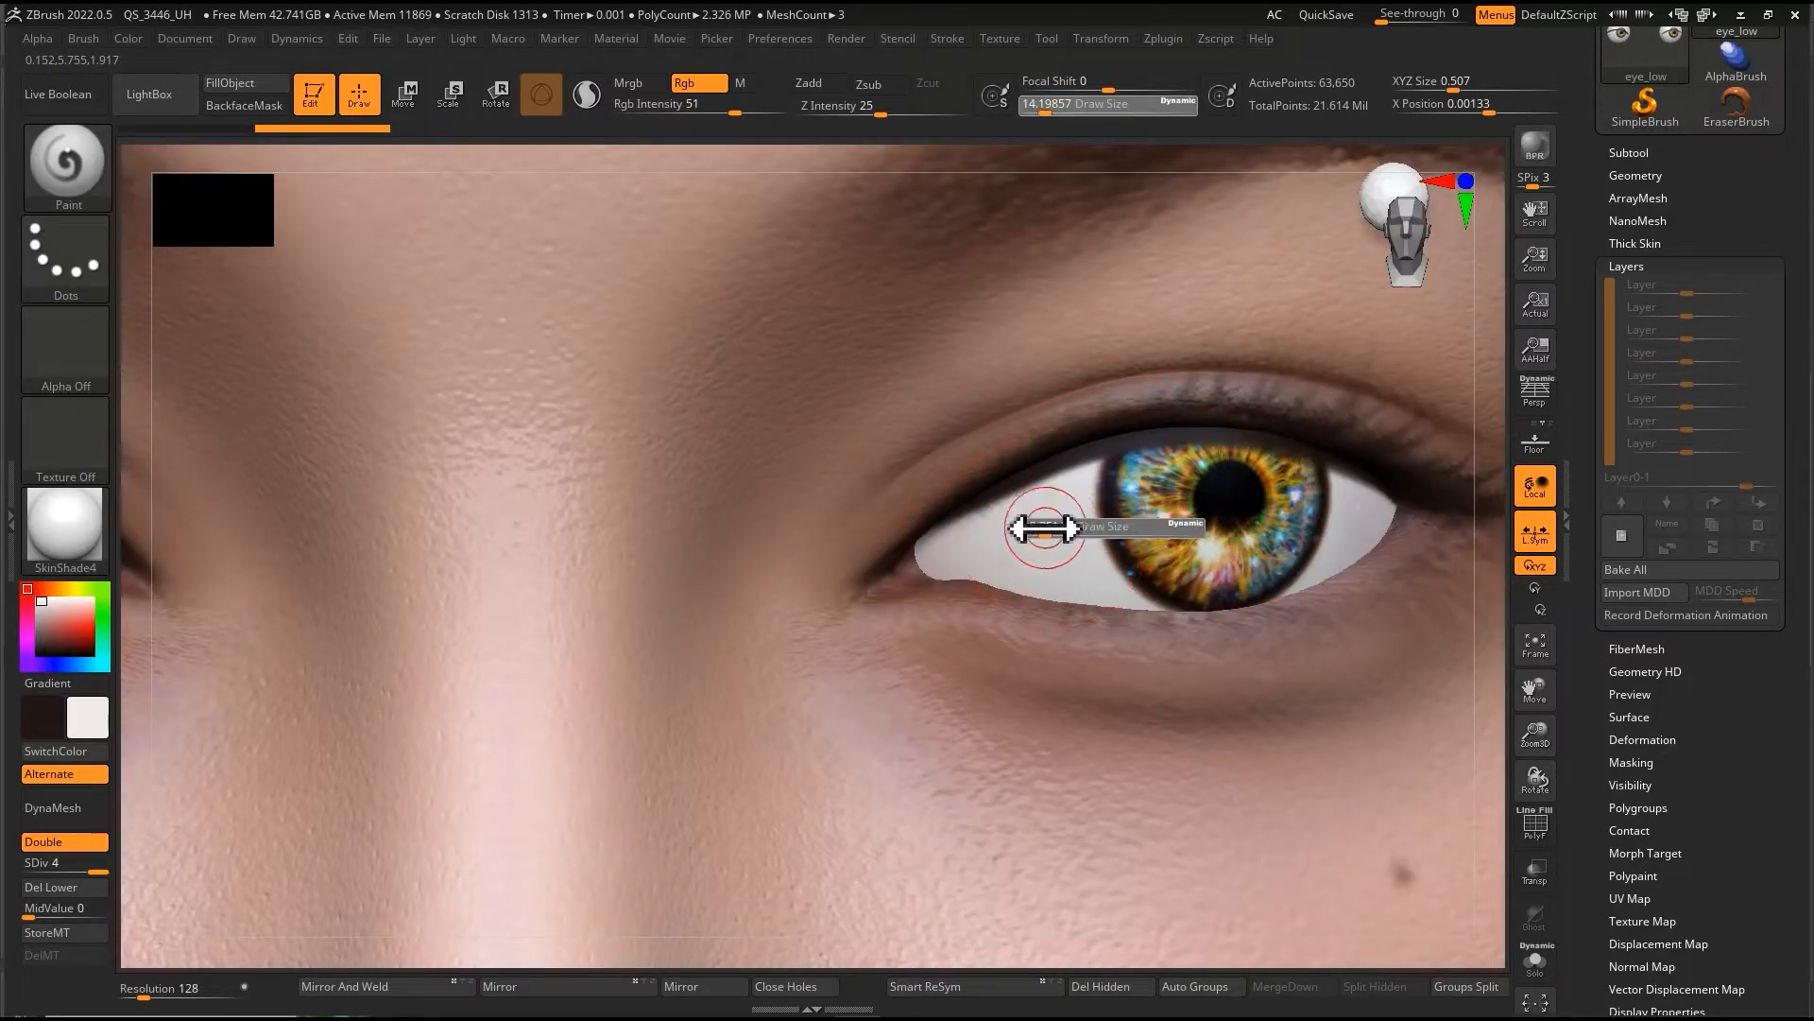
{"action": "left_click", "coordinate": [1041, 528]}
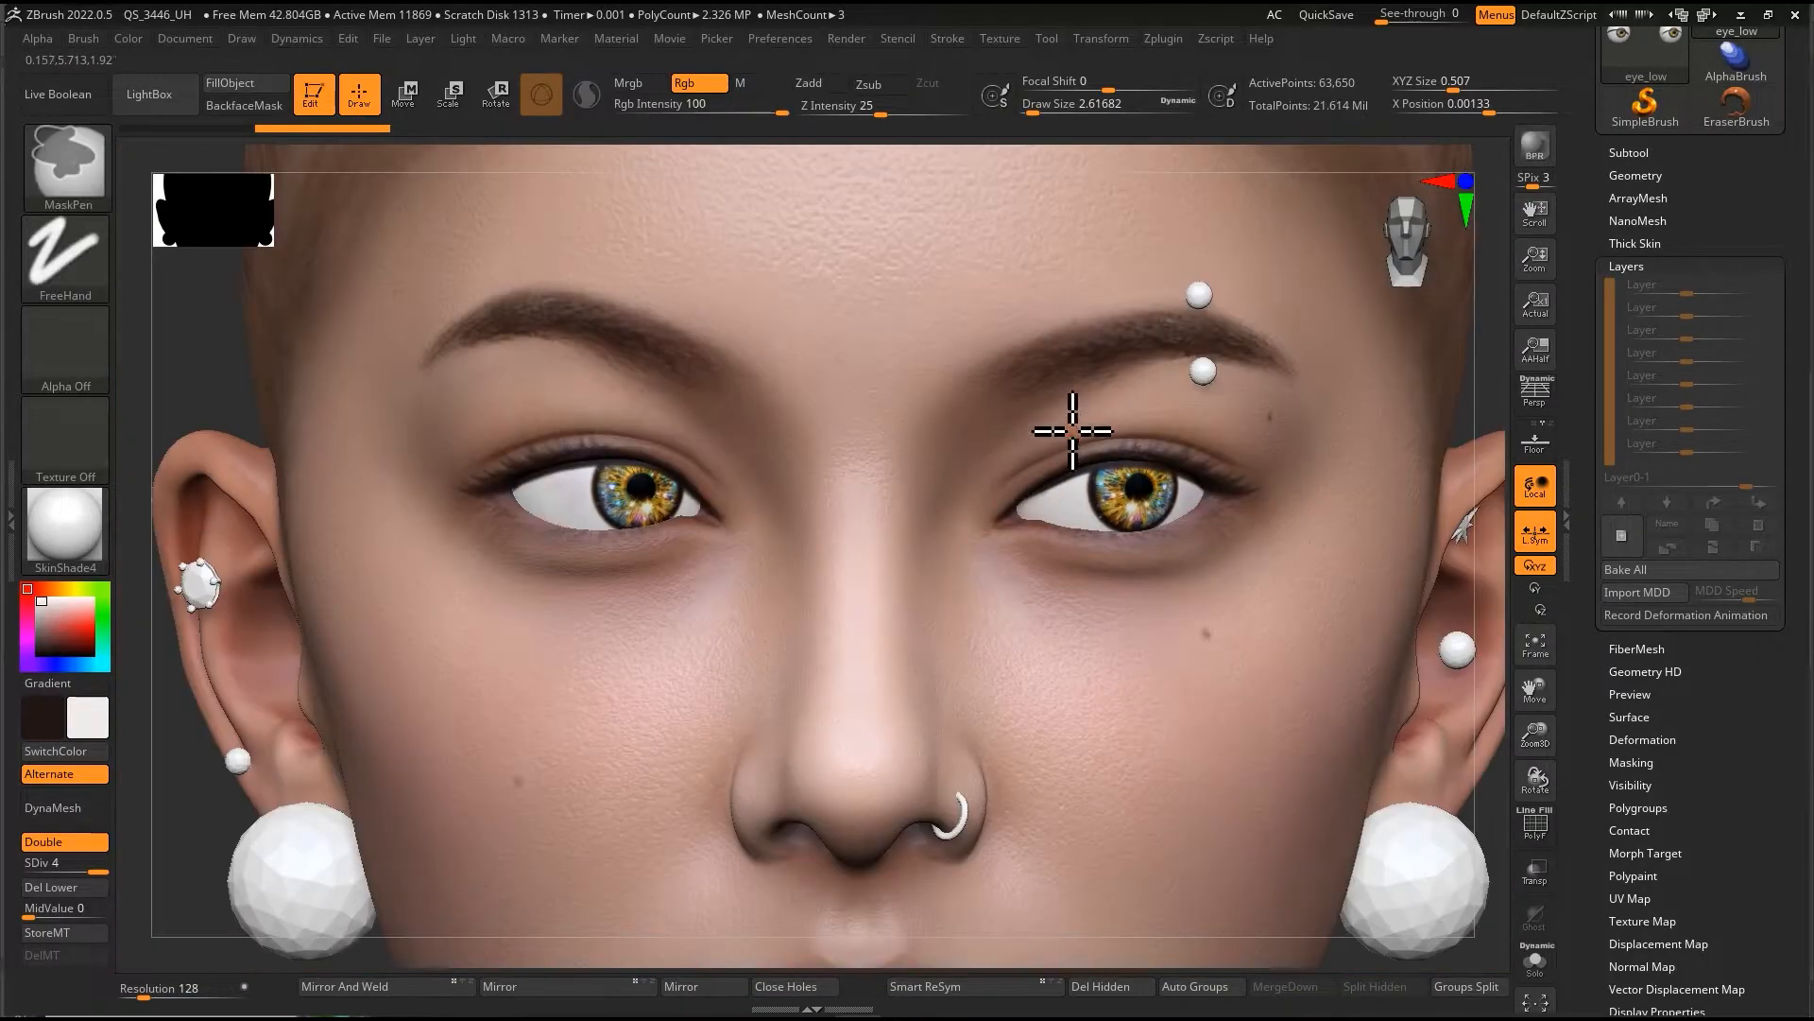
Step: Undo the baking of the eye subtool's layers
{"action": "key", "text": "ctrl"}
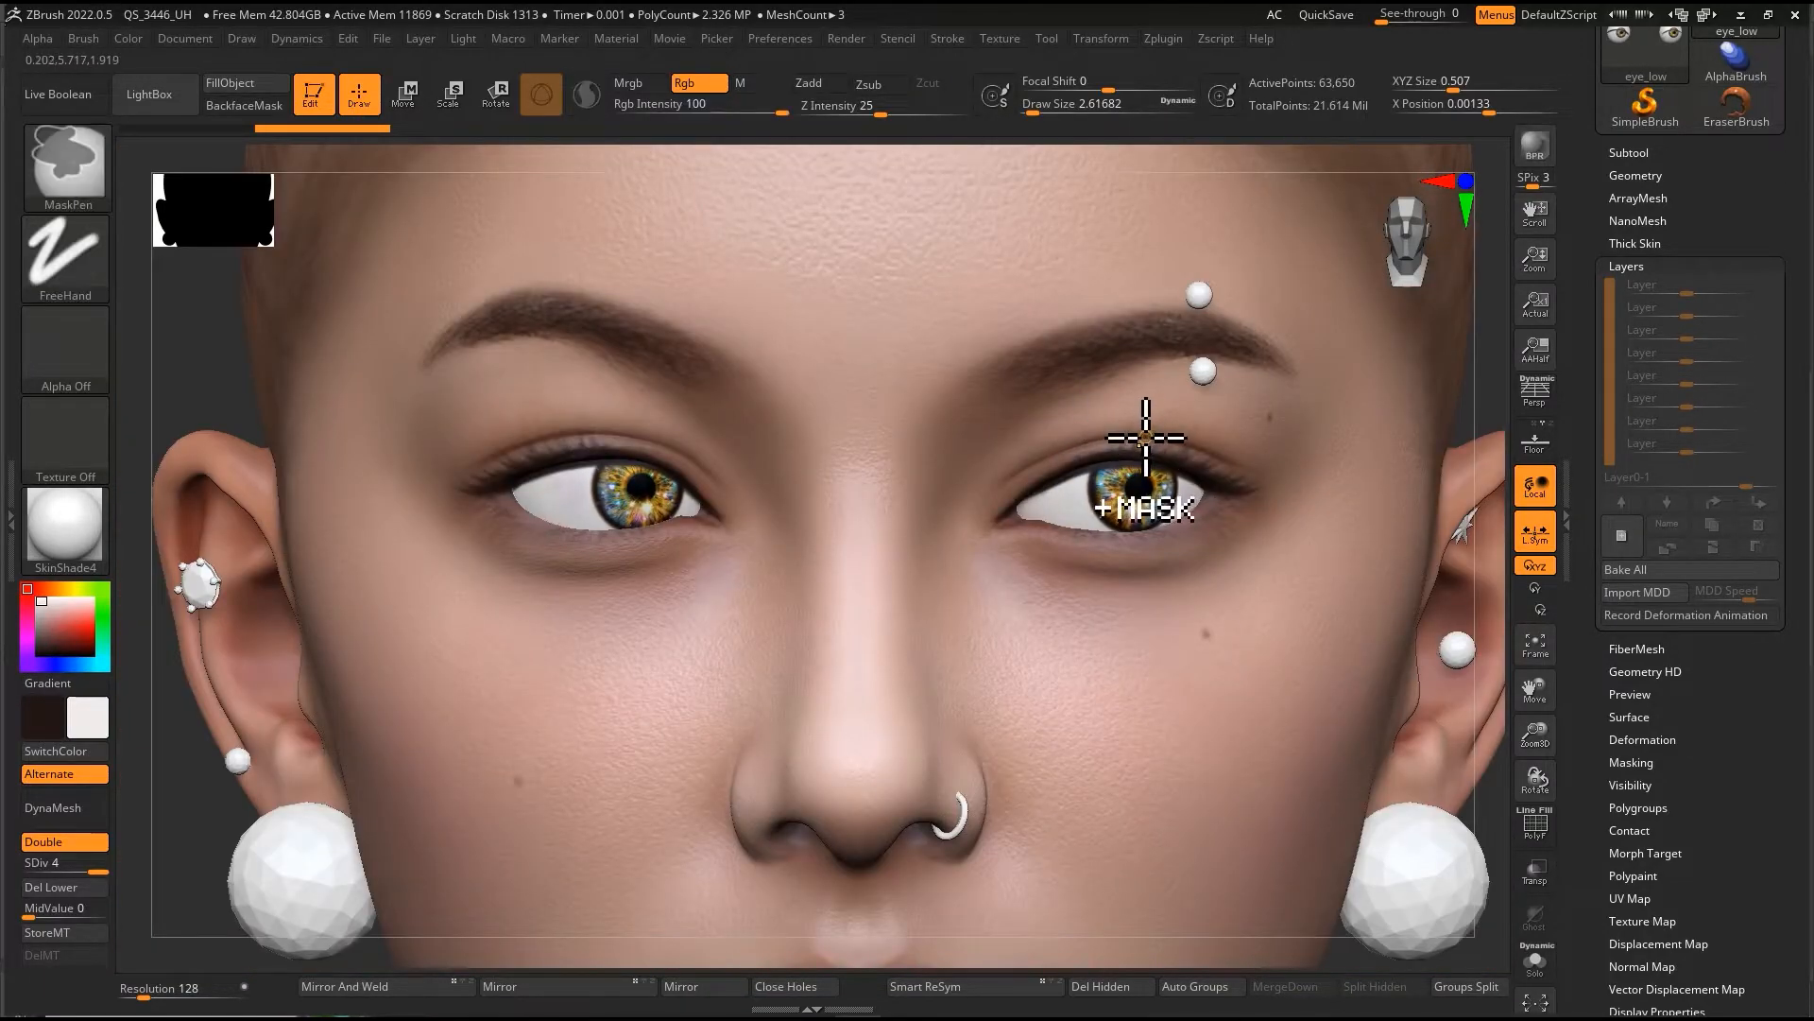
{"action": "key", "text": "ctrl+z"}
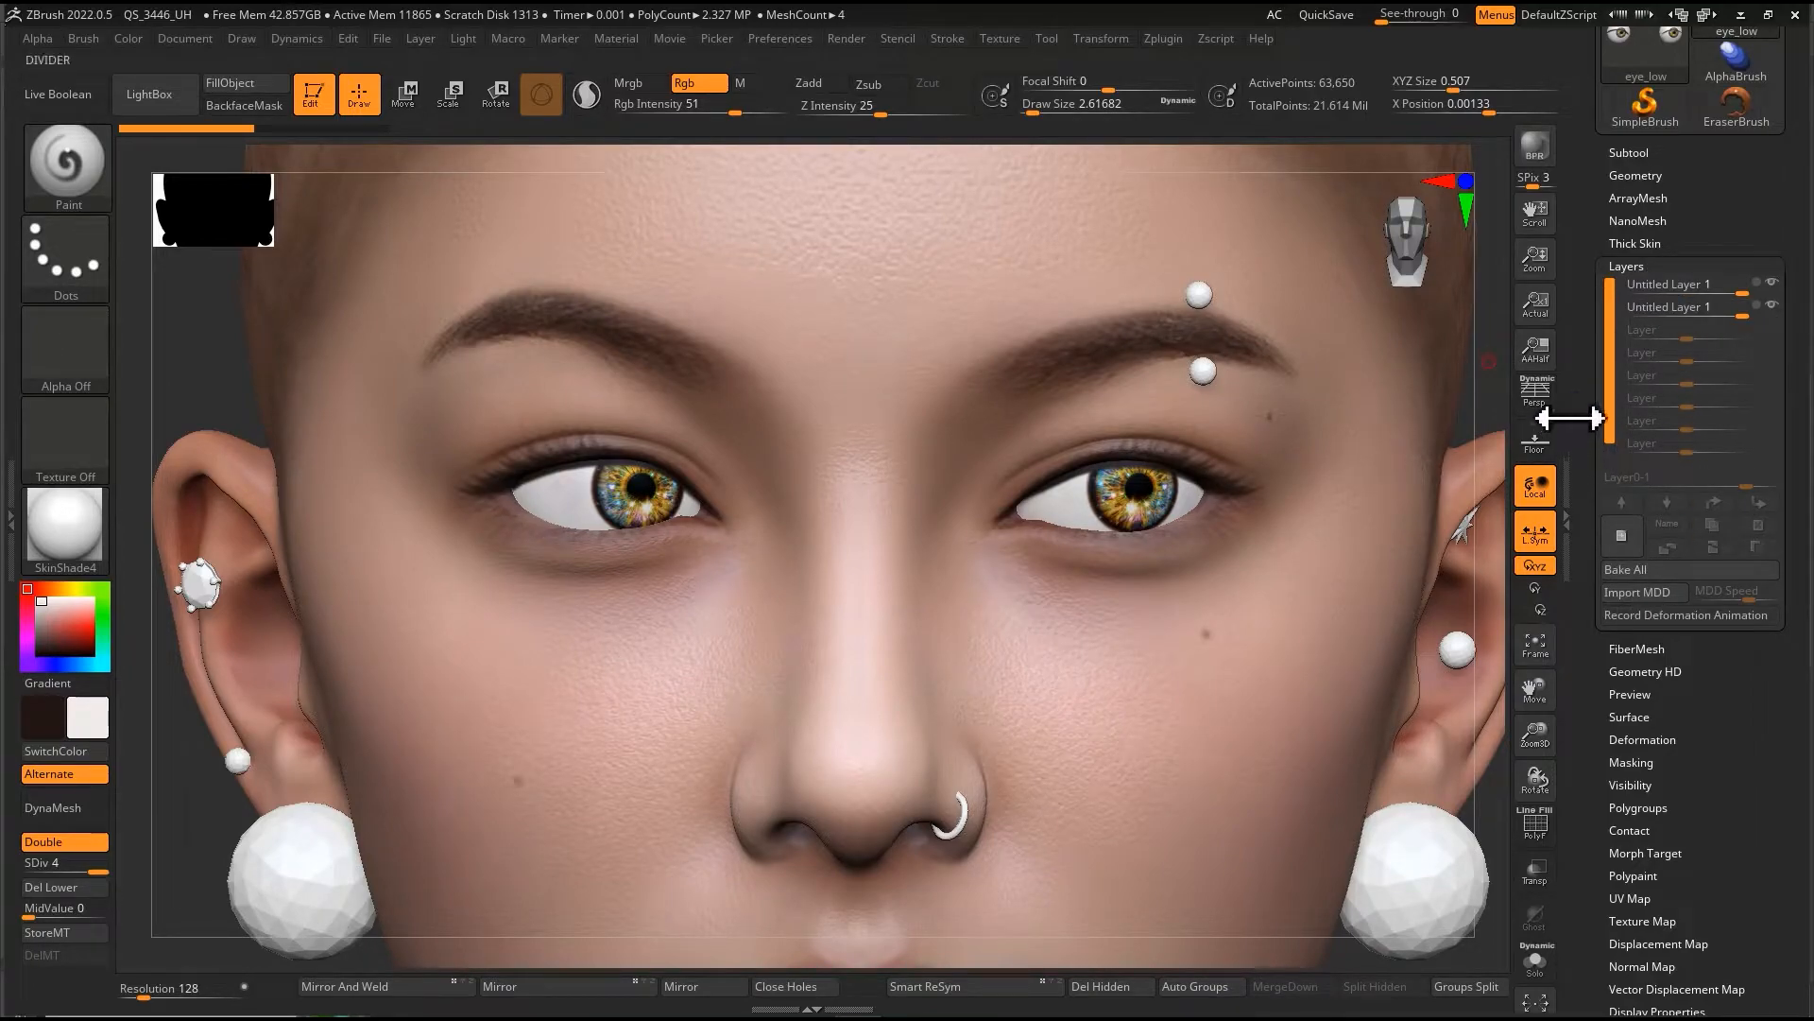
Step: Make the Pore1_2 body subtool active and start recording a new layer on it
{"action": "mouse_move", "coordinate": [1181, 498]}
{"action": "right_mouse_down", "text": "alt"}
{"action": "mouse_move", "coordinate": [1216, 486]}
{"action": "mouse_move", "coordinate": [1200, 486]}
{"action": "right_mouse_up", "text": "alt"}
{"action": "mouse_move", "coordinate": [1200, 486]}
{"action": "right_mouse_down", "text": "ctrl"}
{"action": "mouse_move", "coordinate": [1128, 430]}
{"action": "mouse_move", "coordinate": [1086, 357]}
{"action": "mouse_move", "coordinate": [1032, 378]}
{"action": "right_mouse_up", "text": "ctrl"}
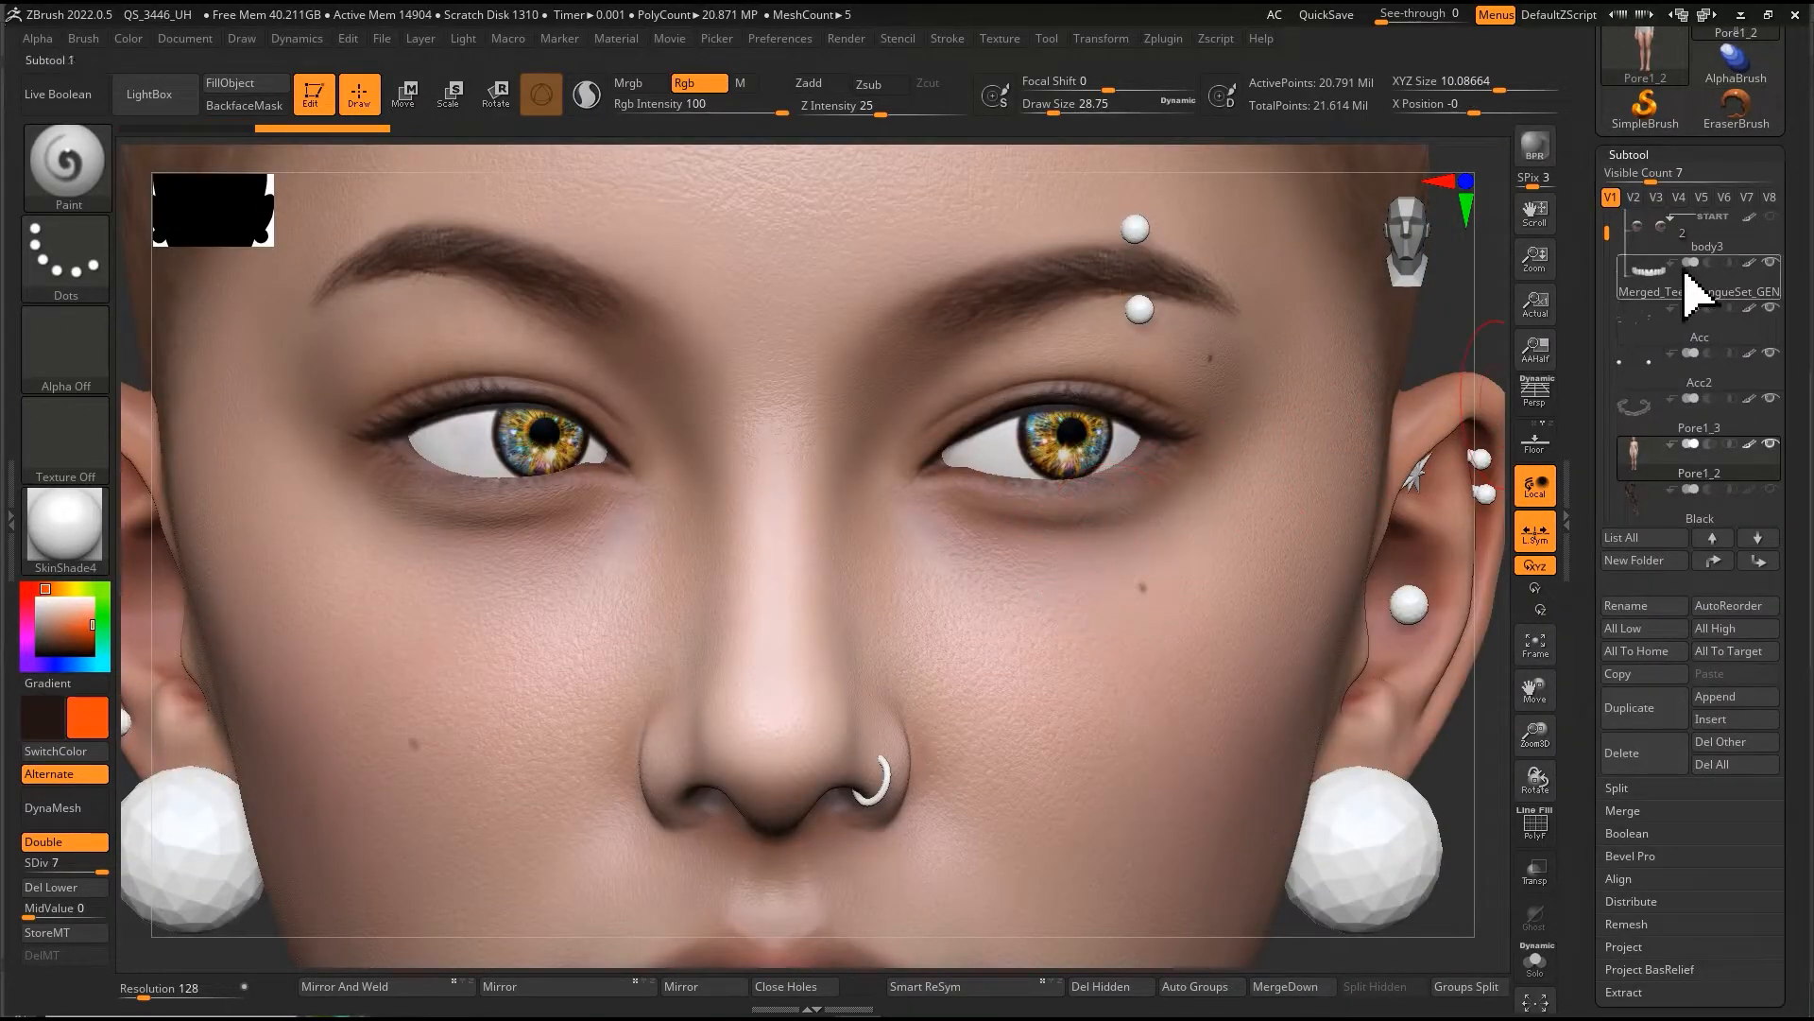
{"action": "left_click", "coordinate": [1642, 154]}
{"action": "left_click", "coordinate": [1643, 159]}
{"action": "left_click", "coordinate": [1646, 169]}
{"action": "left_click", "coordinate": [1646, 175]}
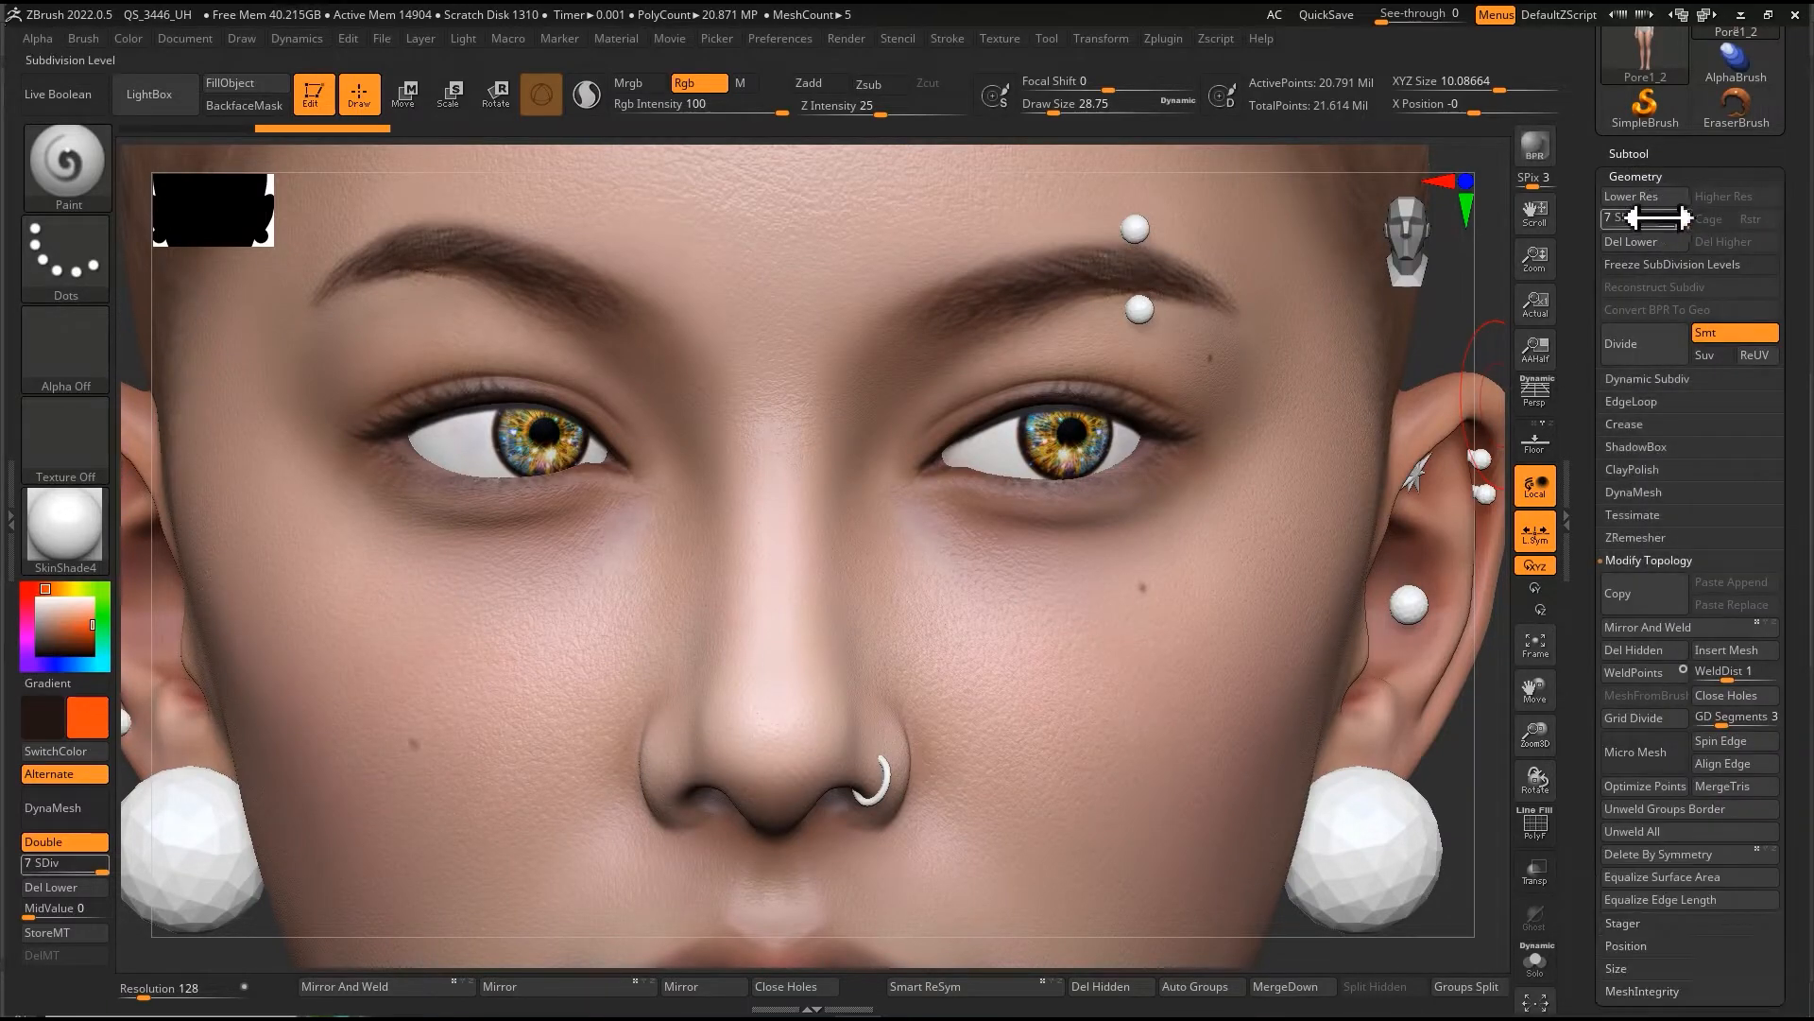
{"action": "left_click", "coordinate": [1656, 168]}
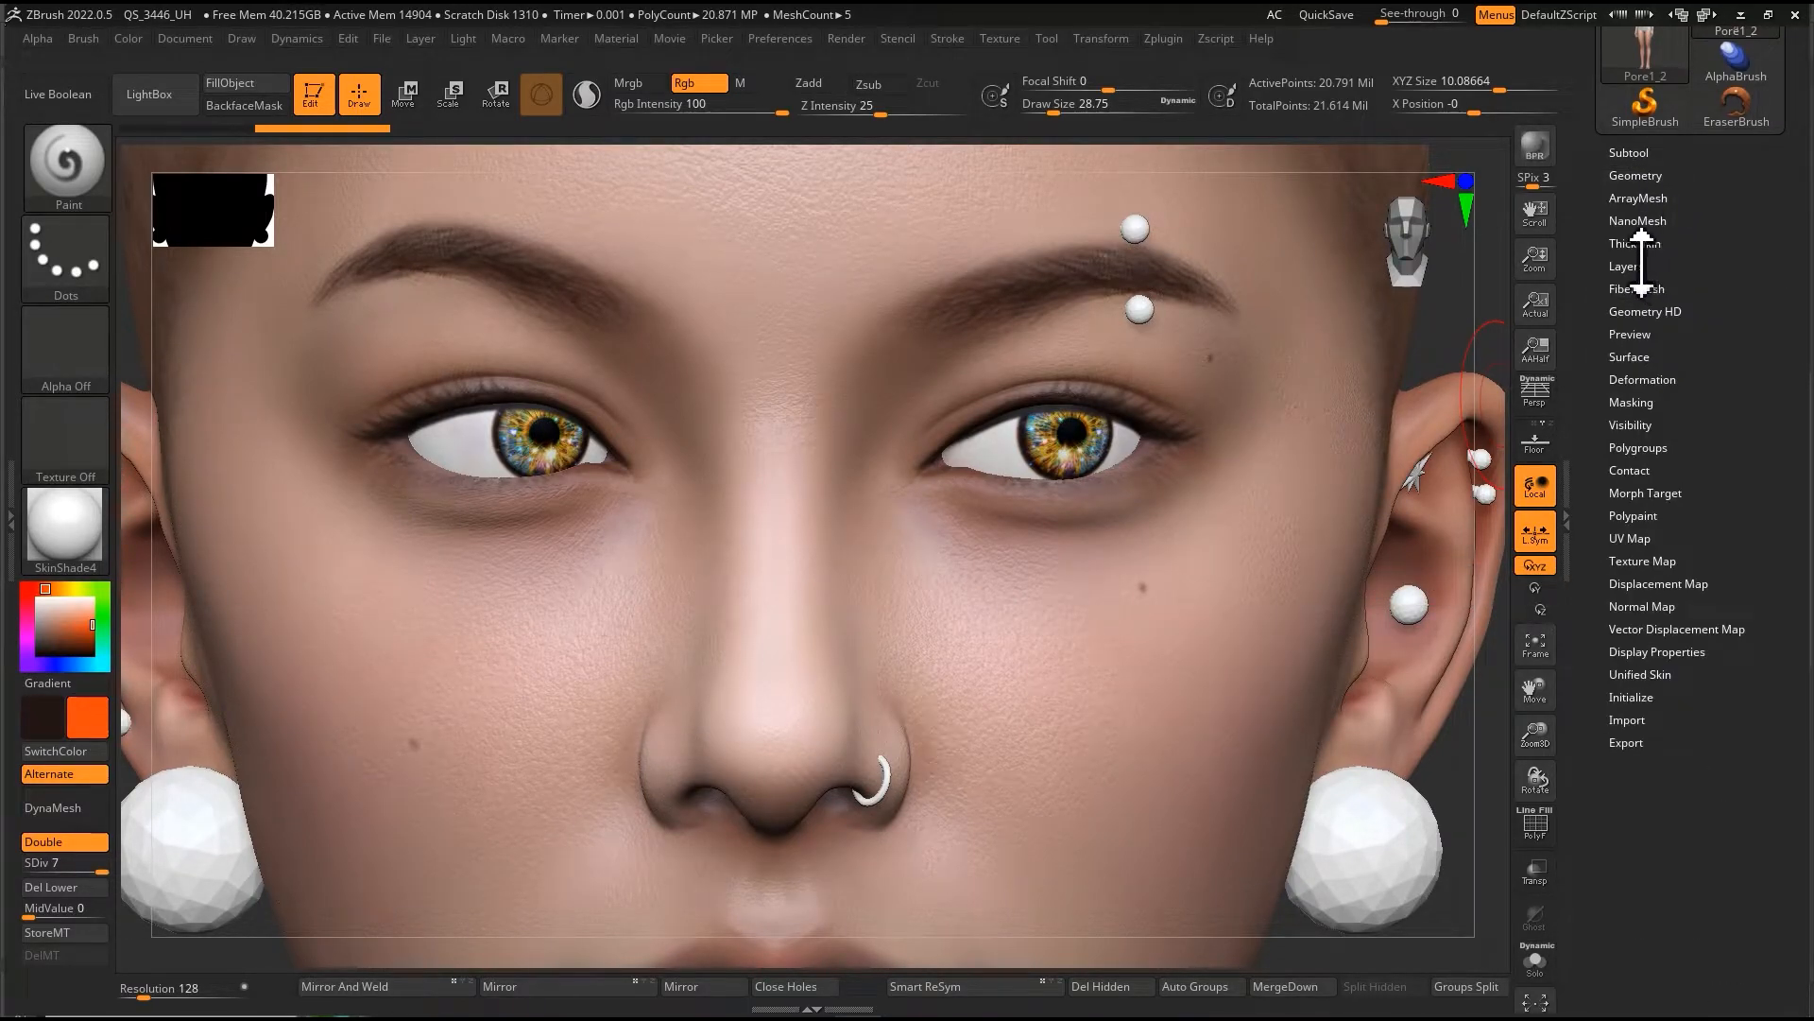
{"action": "left_click", "coordinate": [1643, 265]}
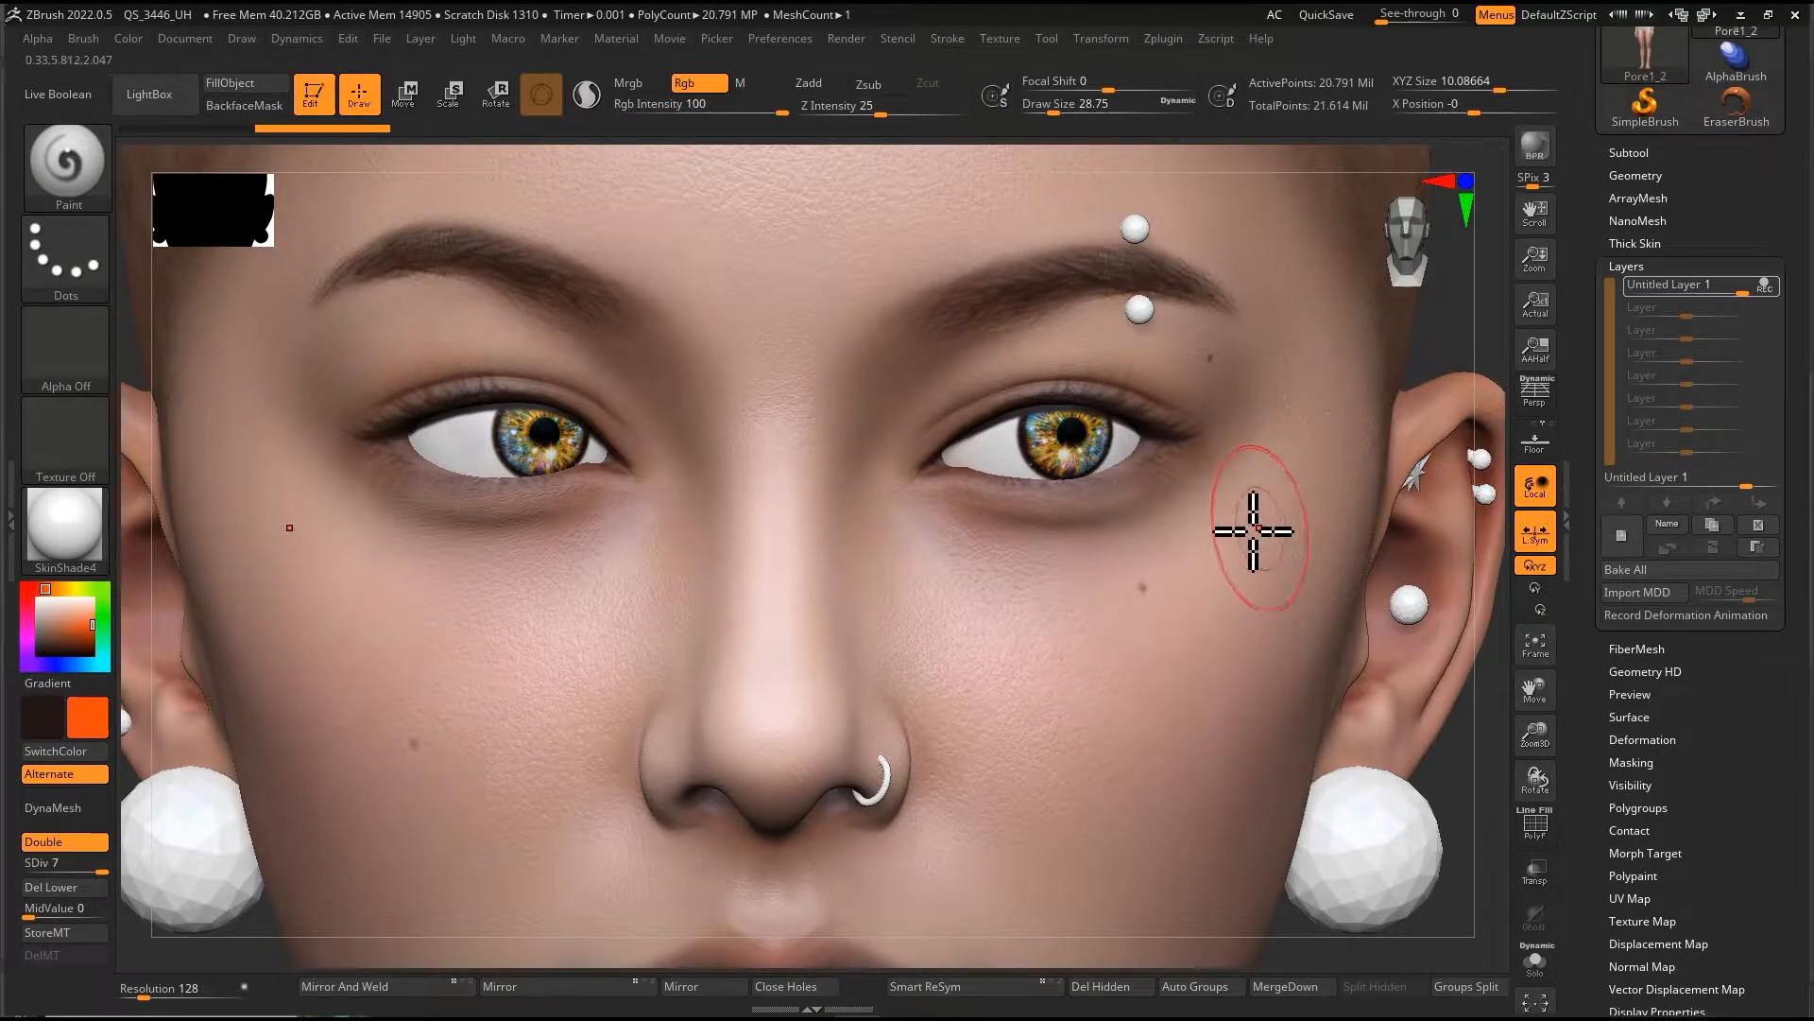
Step: Sculpt a test stroke on the cheek with the Standard brush, with Rgb off and Zadd on
{"action": "right_click_drag", "start_coordinate": [1161, 573], "coordinate": [1143, 575]}
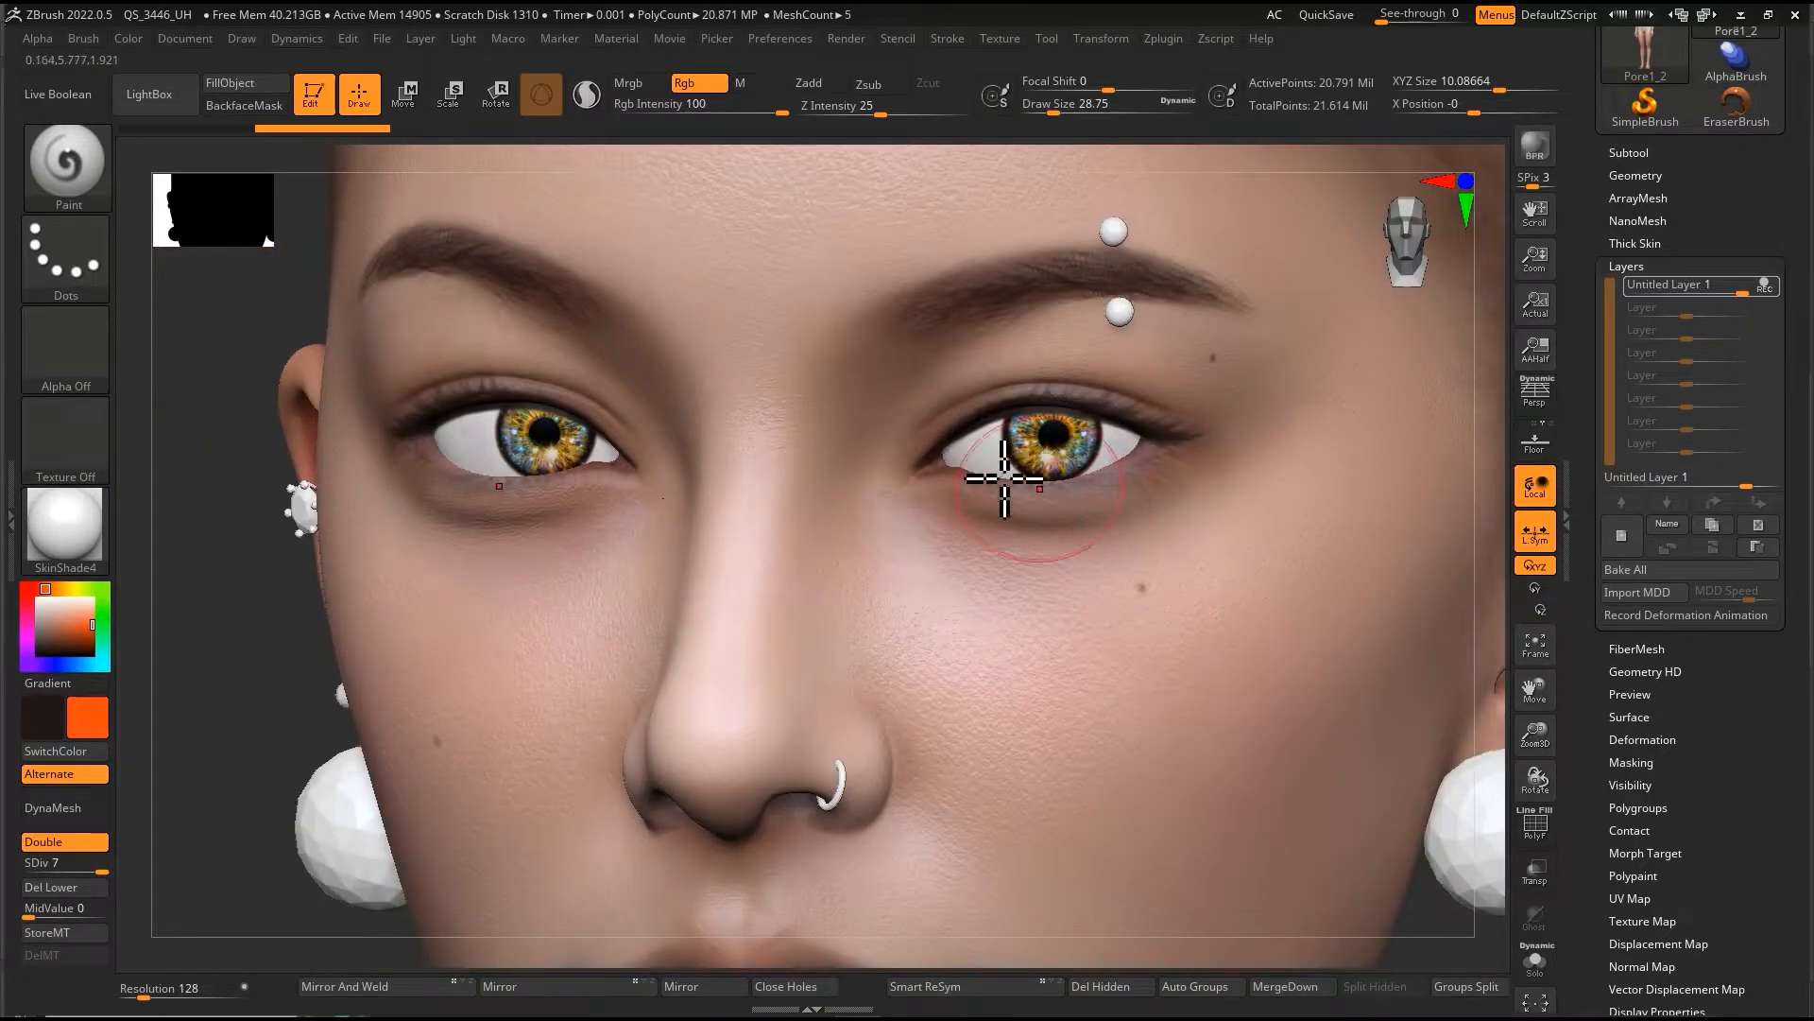
{"action": "key", "text": "b"}
{"action": "key", "text": "s"}
{"action": "key", "text": "t"}
{"action": "left_click", "coordinate": [698, 85]}
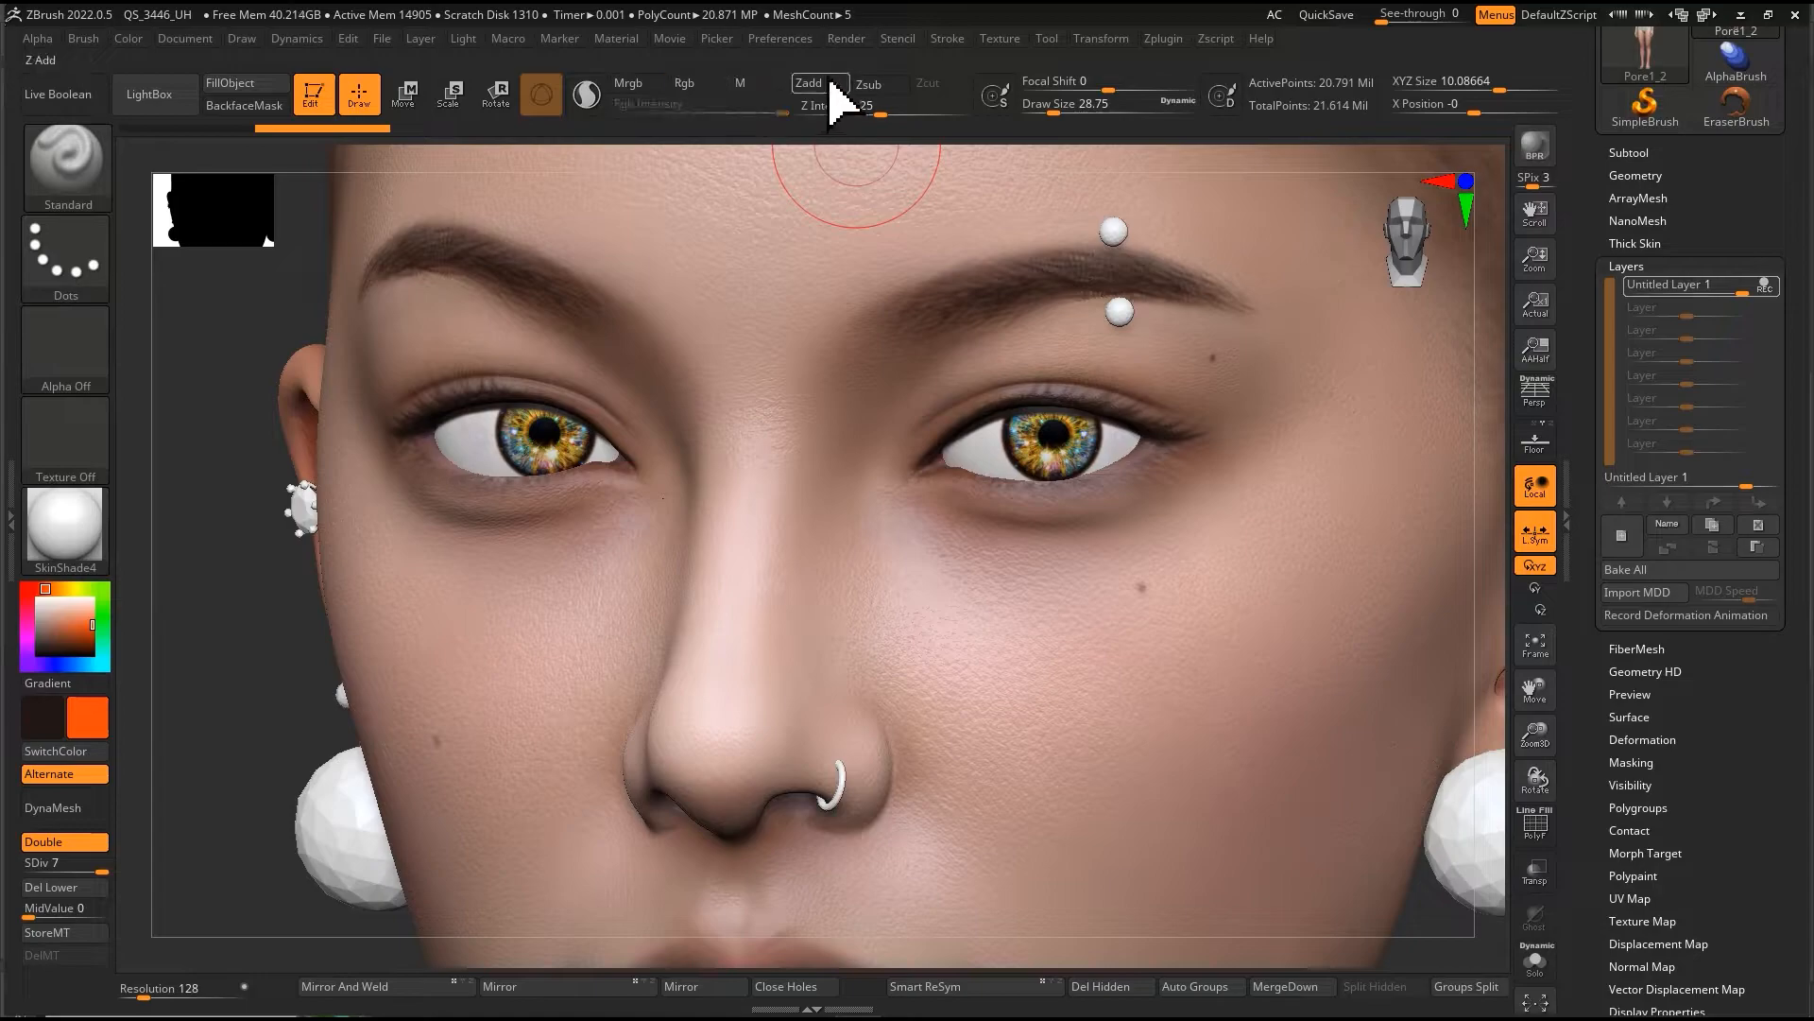
{"action": "left_click", "coordinate": [833, 87]}
{"action": "mouse_move", "coordinate": [879, 675]}
{"action": "left_mouse_down"}
{"action": "mouse_move", "coordinate": [964, 661]}
{"action": "mouse_move", "coordinate": [1175, 753]}
{"action": "mouse_move", "coordinate": [1304, 747]}
{"action": "left_mouse_up"}
{"action": "right_click_drag", "start_coordinate": [1211, 542], "coordinate": [1165, 446], "text": "alt"}
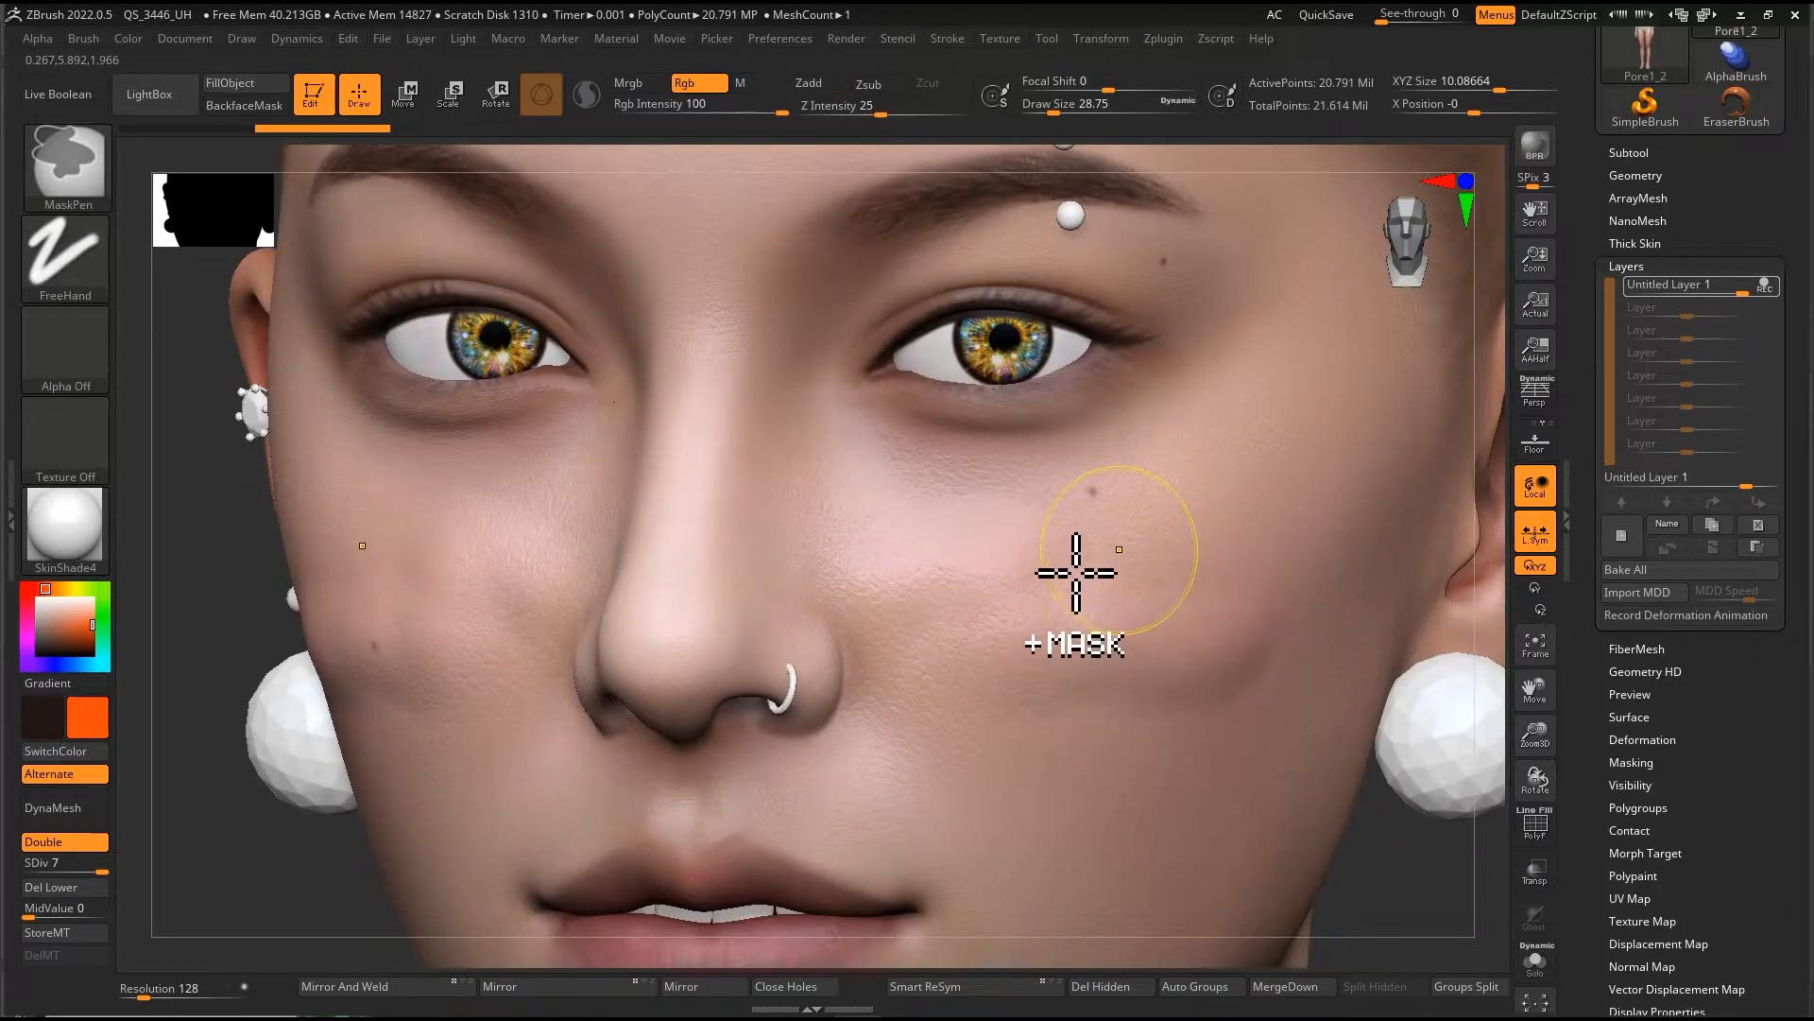
Step: Delete the body's test layer and start recording a fresh layer in its place
{"action": "right_click_drag", "start_coordinate": [1090, 564], "coordinate": [1093, 563], "text": "ctrl"}
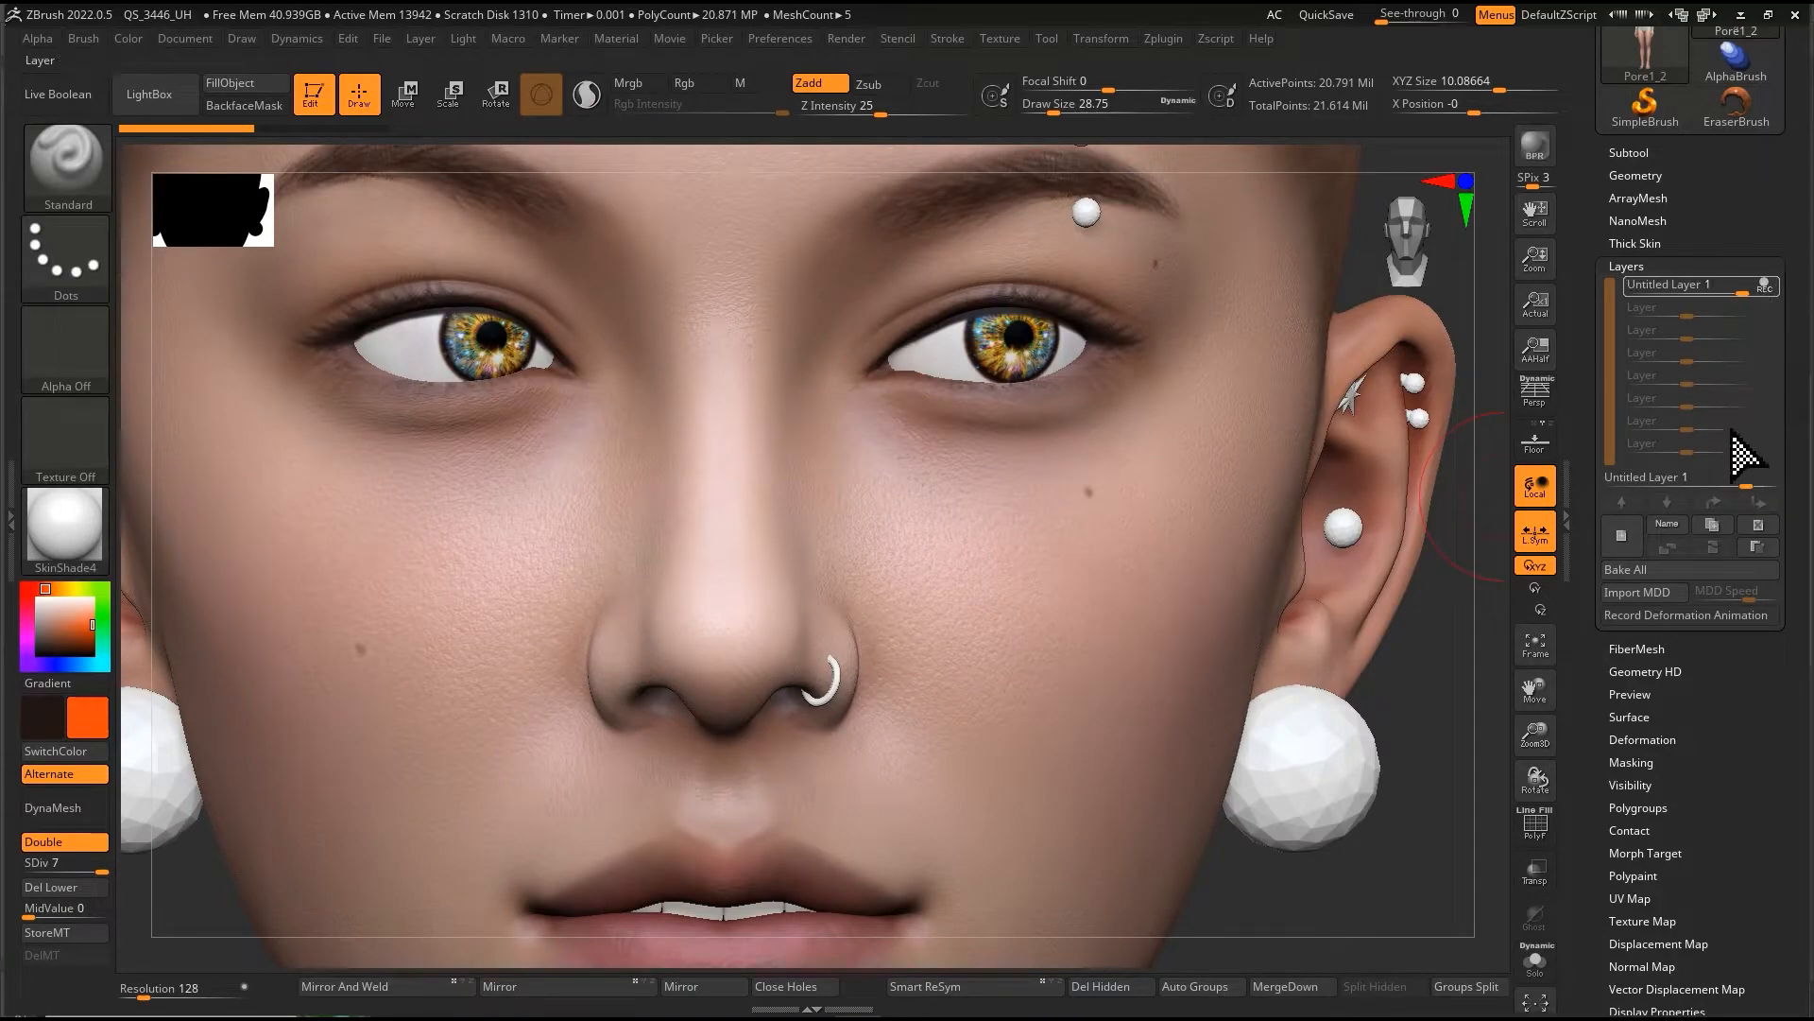
{"action": "left_click", "coordinate": [1757, 525]}
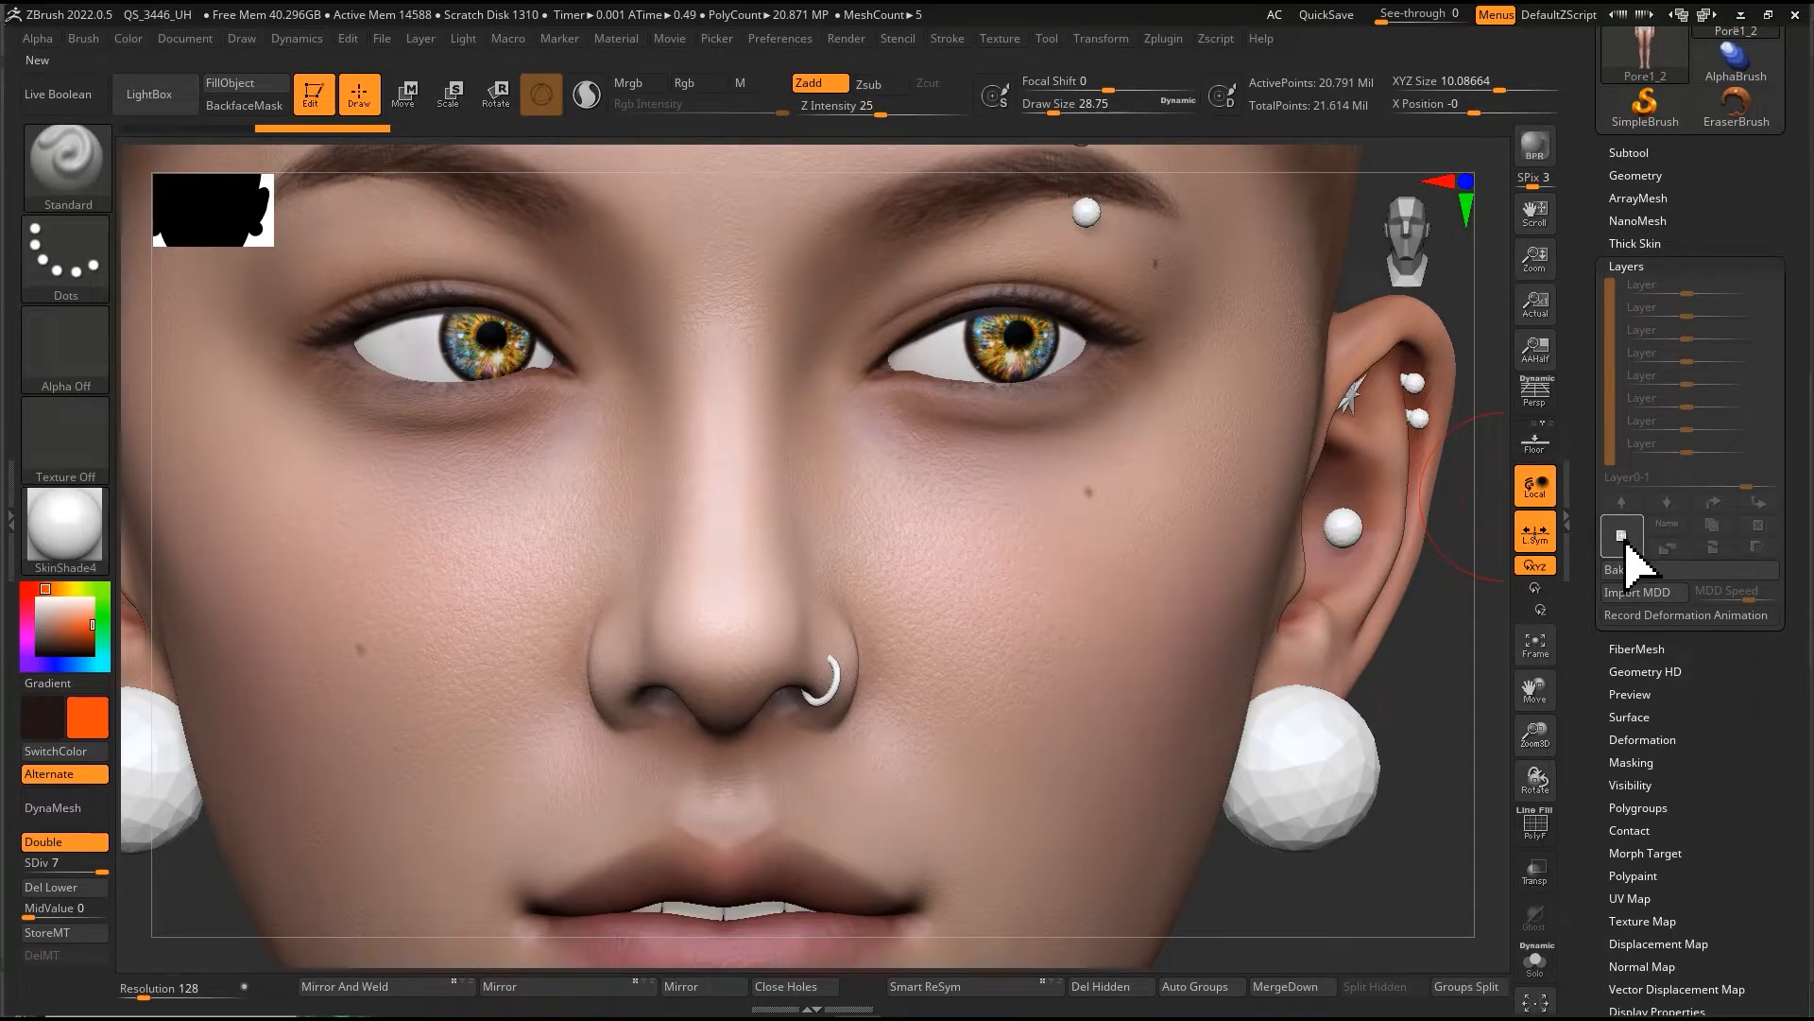
{"action": "left_click", "coordinate": [1622, 537]}
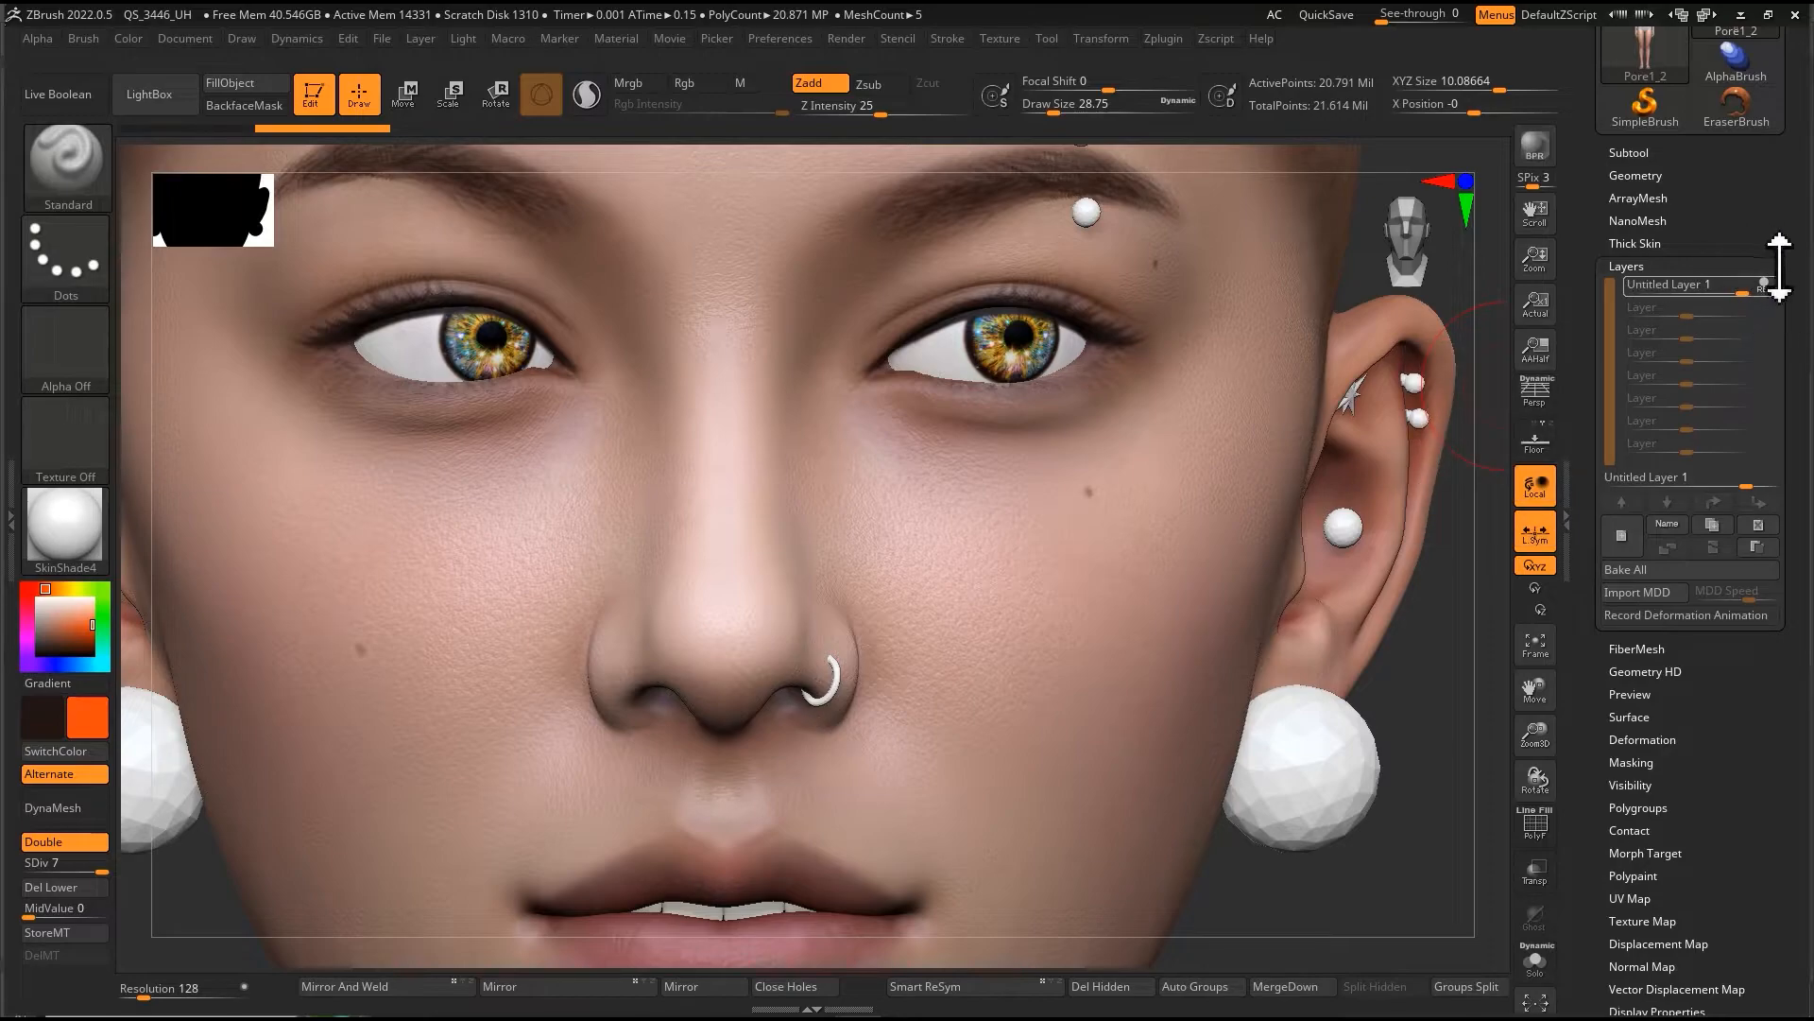
Step: Reshape the nose area with the Move brush, using draw sizes of about 90 and 71
{"action": "key", "text": "s"}
{"action": "left_click_drag", "start_coordinate": [978, 595], "coordinate": [976, 595]}
{"action": "right_click_drag", "start_coordinate": [941, 573], "coordinate": [964, 539], "text": "alt"}
{"action": "key", "text": "b"}
{"action": "key", "text": "m"}
{"action": "key", "text": "v"}
{"action": "key", "text": "s"}
{"action": "left_click_drag", "start_coordinate": [874, 649], "coordinate": [904, 650]}
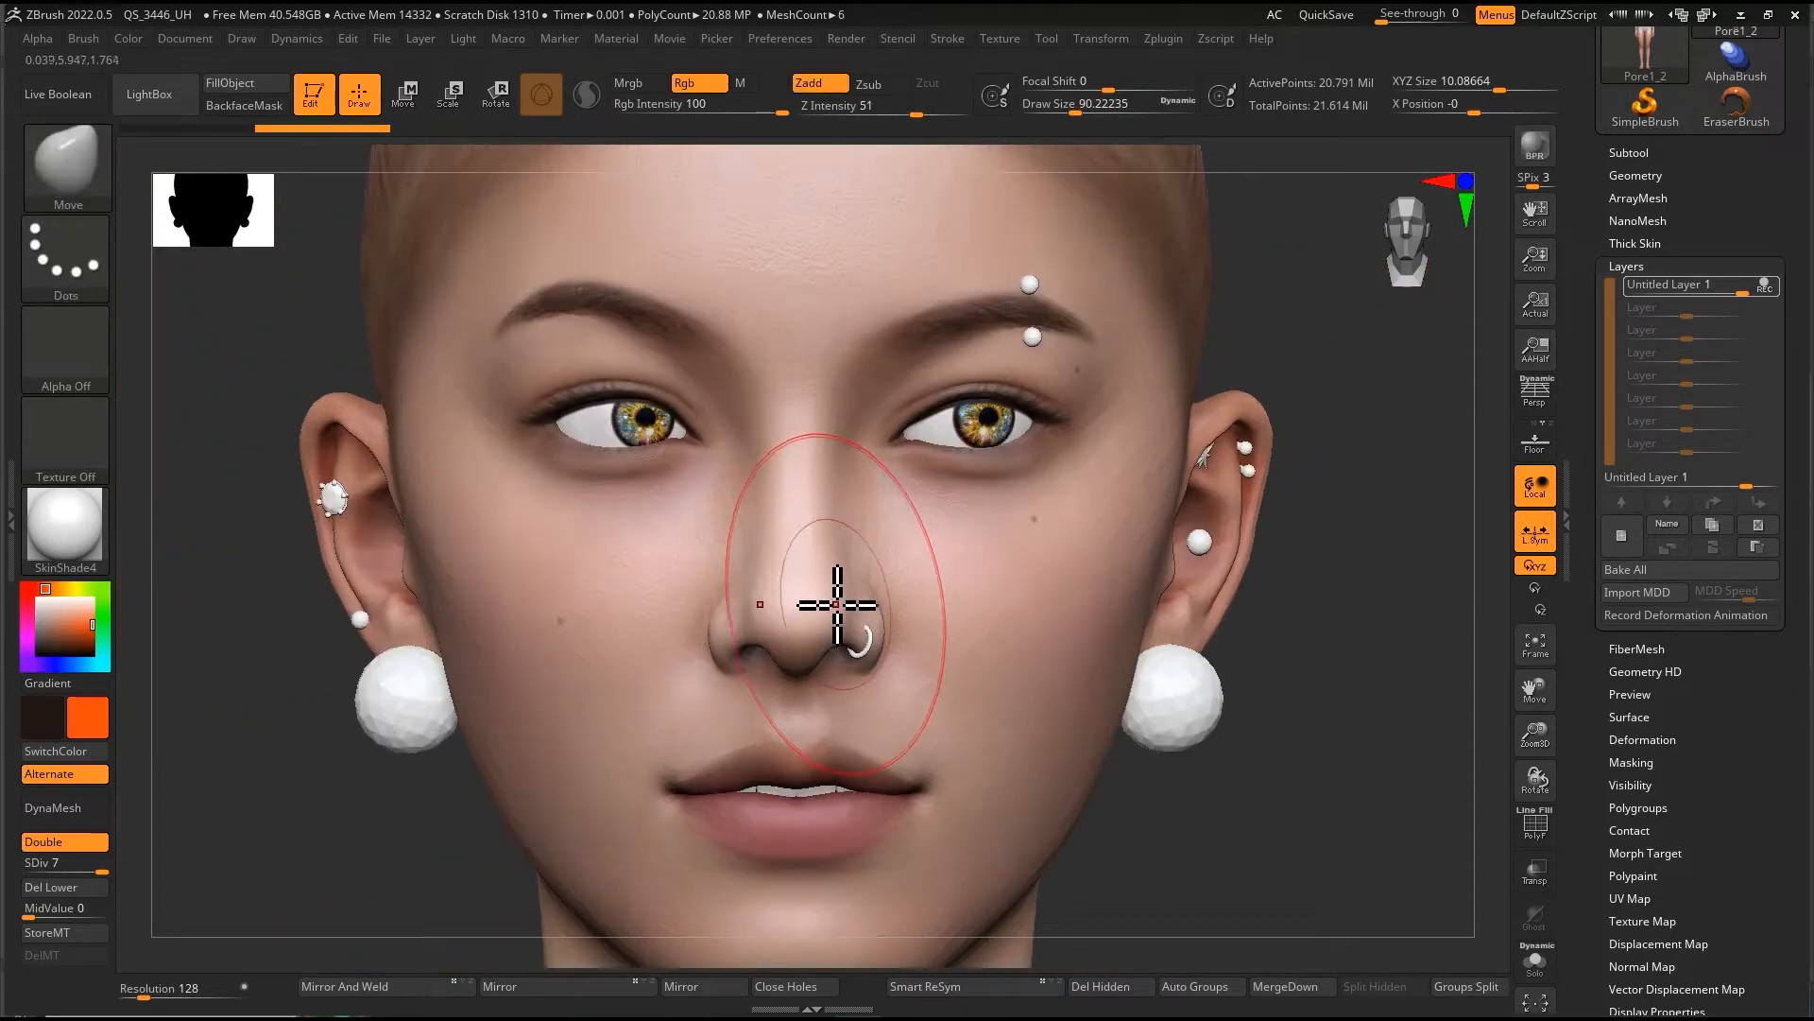
{"action": "key", "text": "s"}
{"action": "left_click_drag", "start_coordinate": [838, 605], "coordinate": [829, 604]}
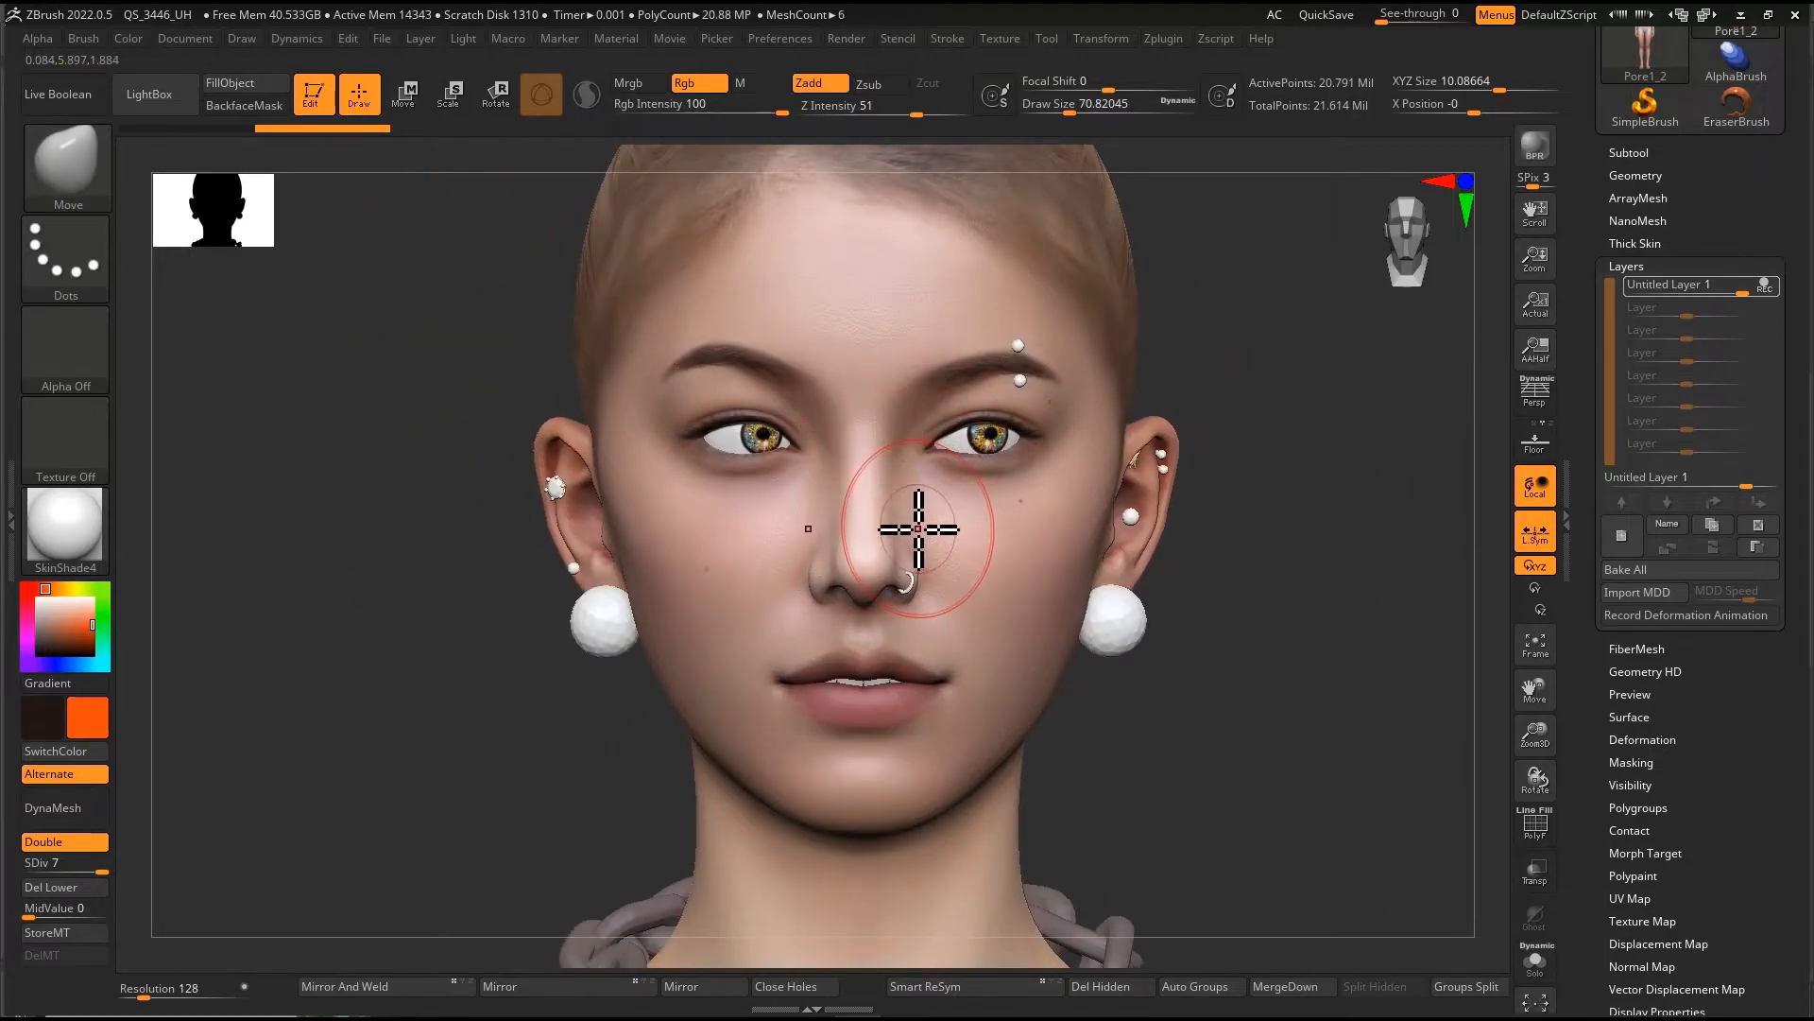
Step: Adjust the shape around the eyes with the Move brush at draw sizes of about 39 and 51
{"action": "key", "text": "s"}
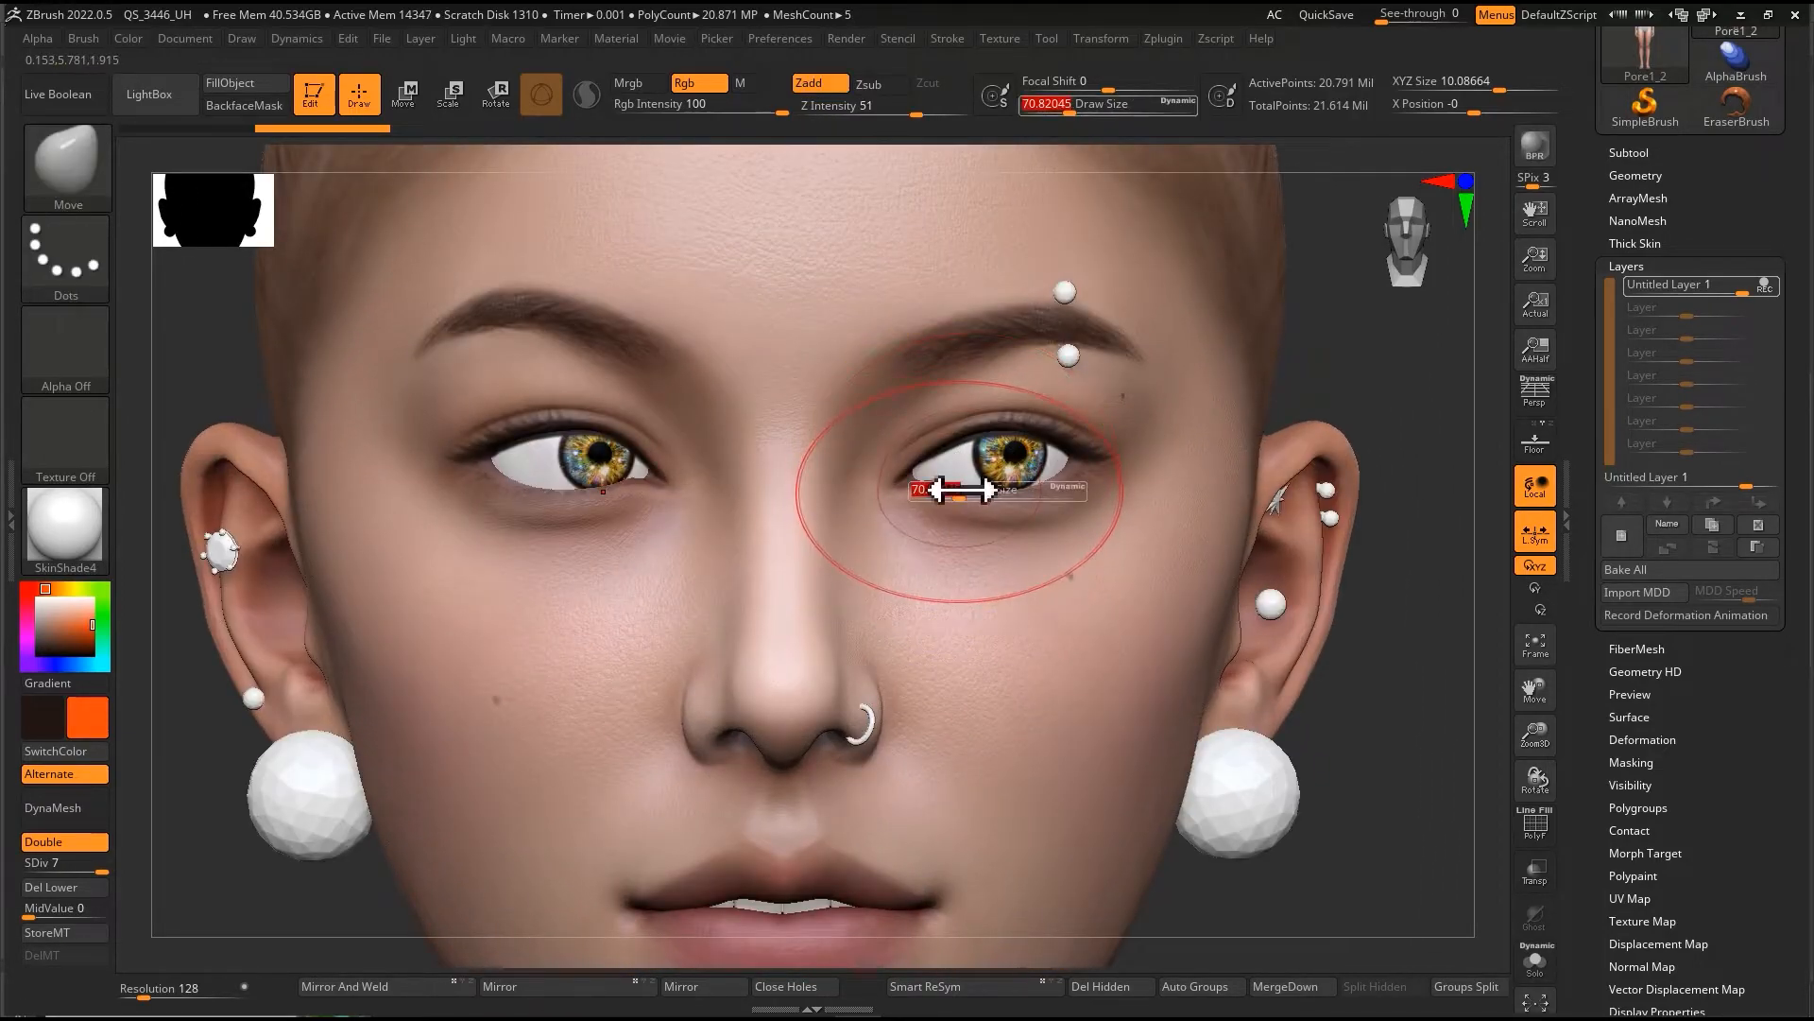
{"action": "left_click_drag", "start_coordinate": [962, 488], "coordinate": [948, 481]}
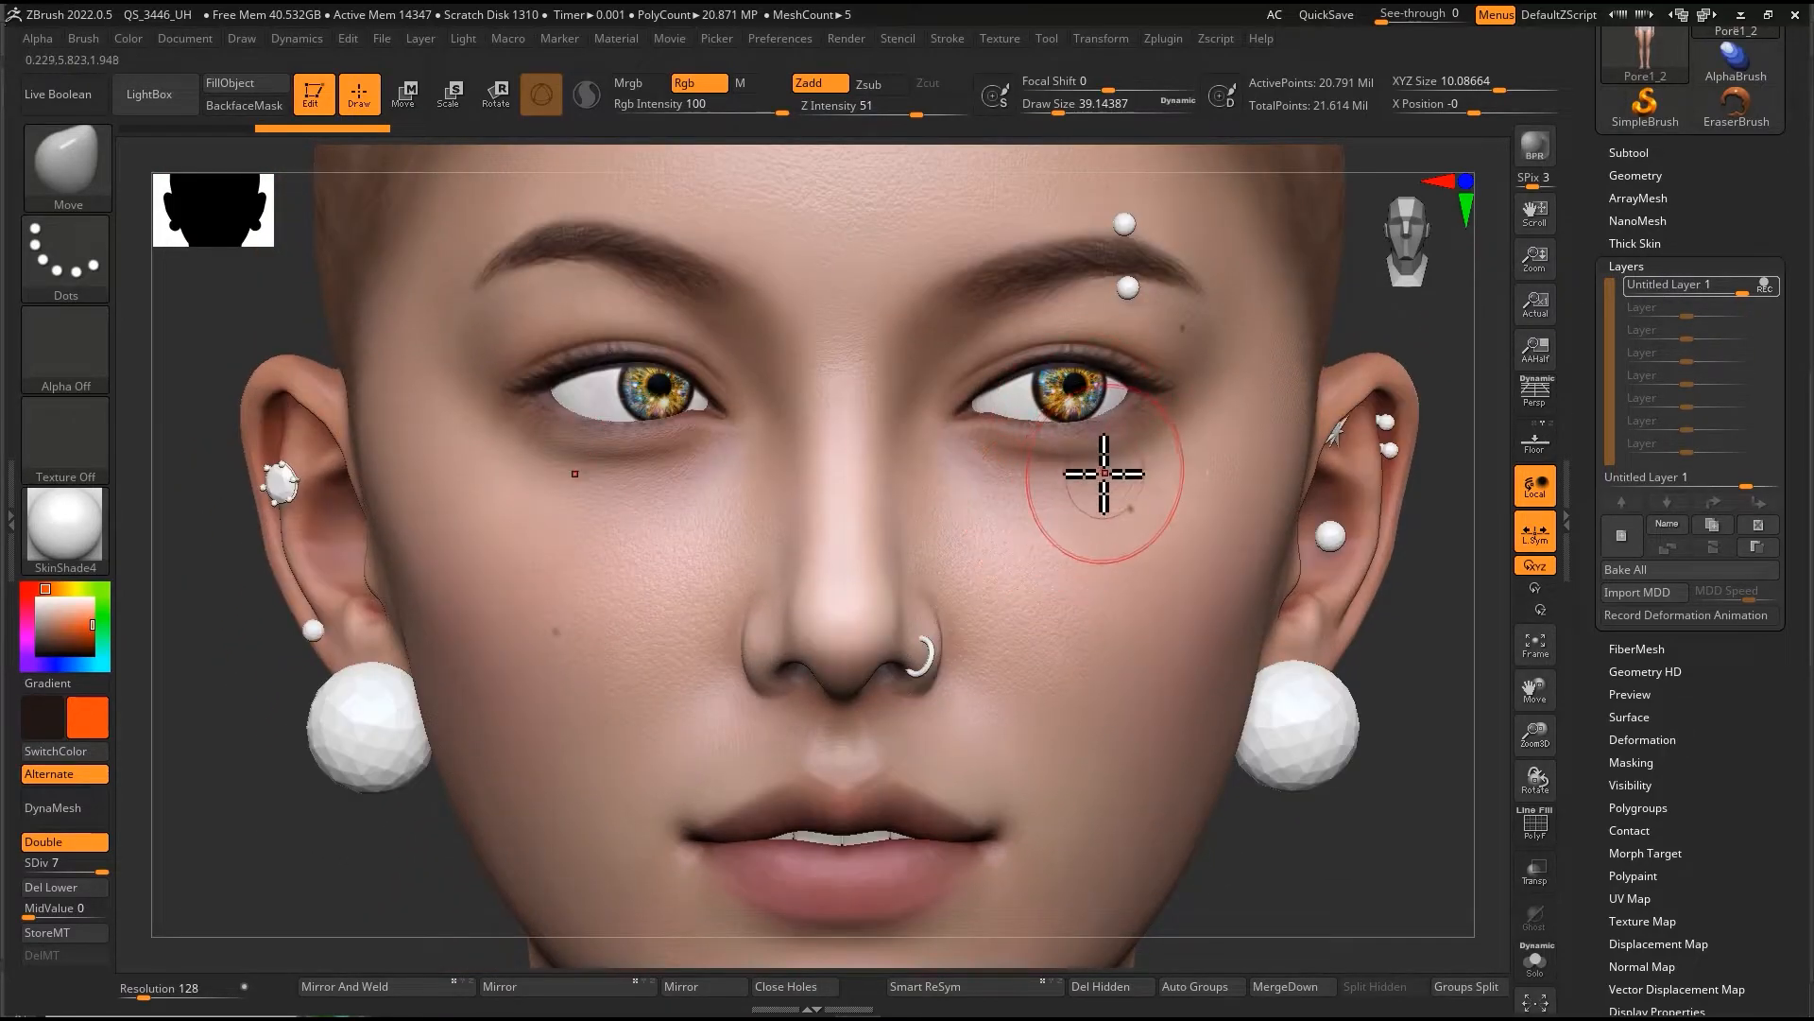
{"action": "key", "text": "s"}
{"action": "left_click_drag", "start_coordinate": [1098, 461], "coordinate": [1120, 463]}
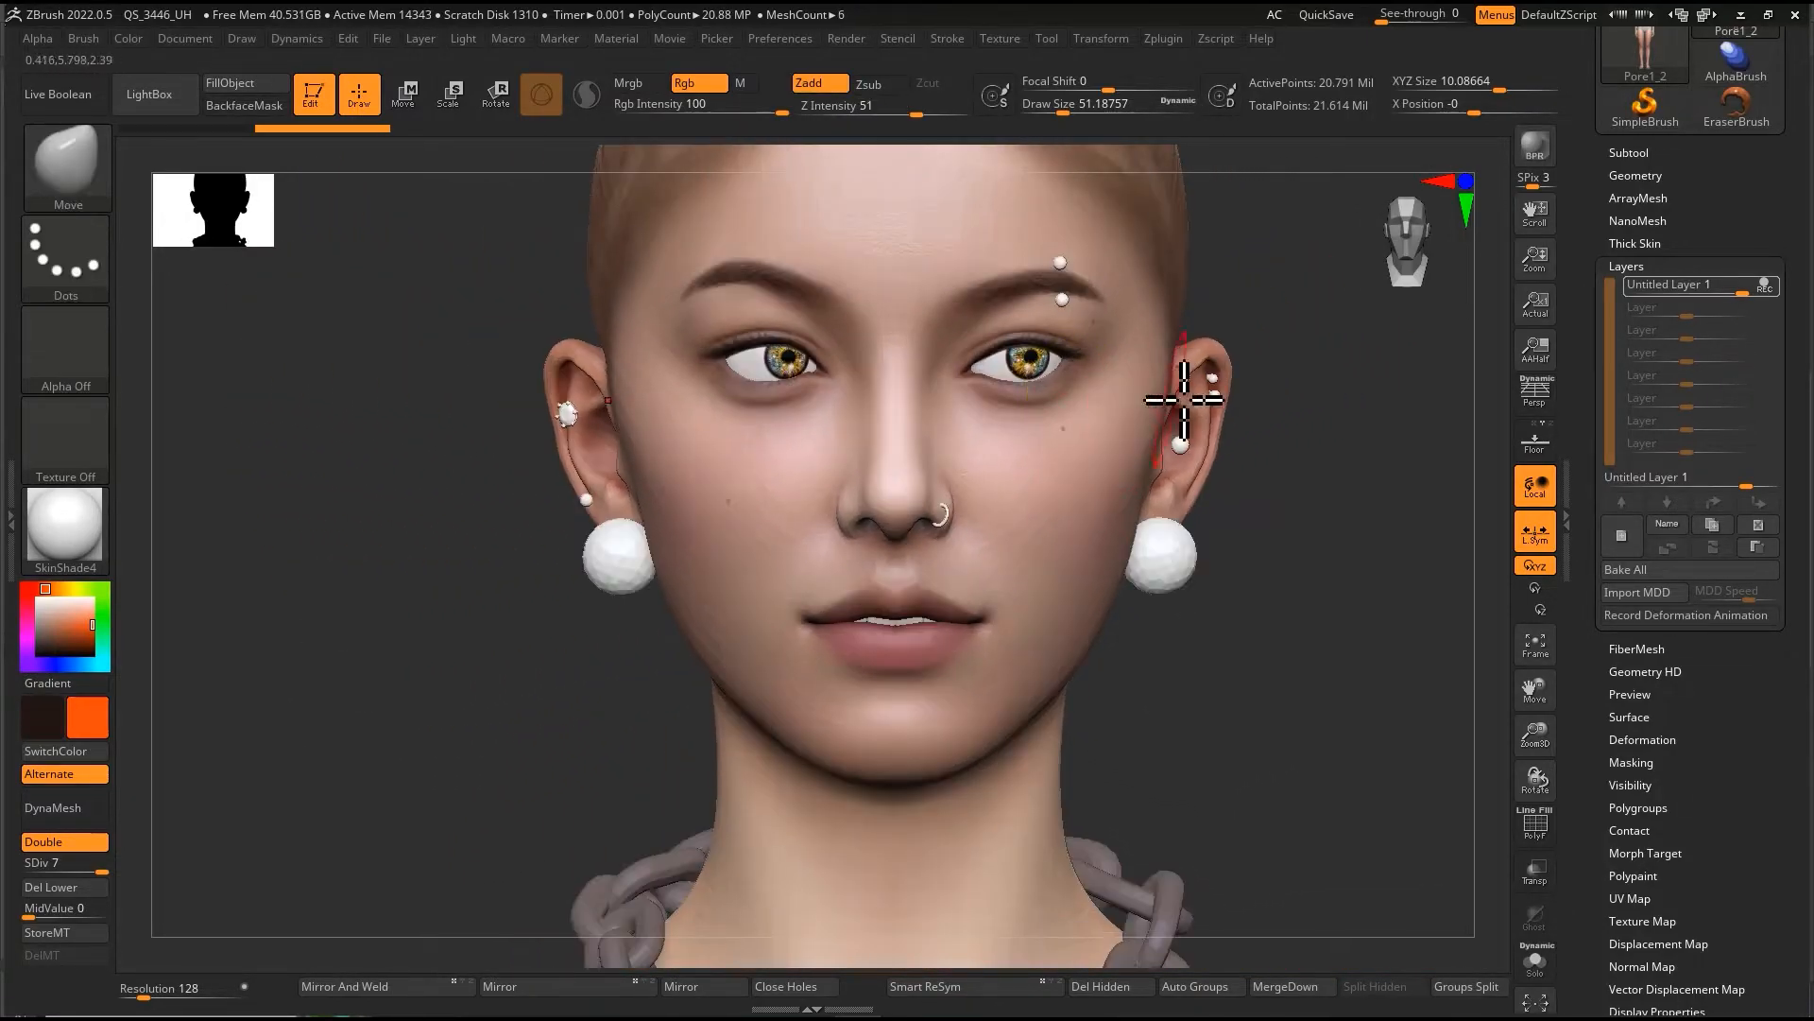
Step: Increase the draw size to about 136 and reshape both ears with the Move brush
{"action": "key", "text": "s"}
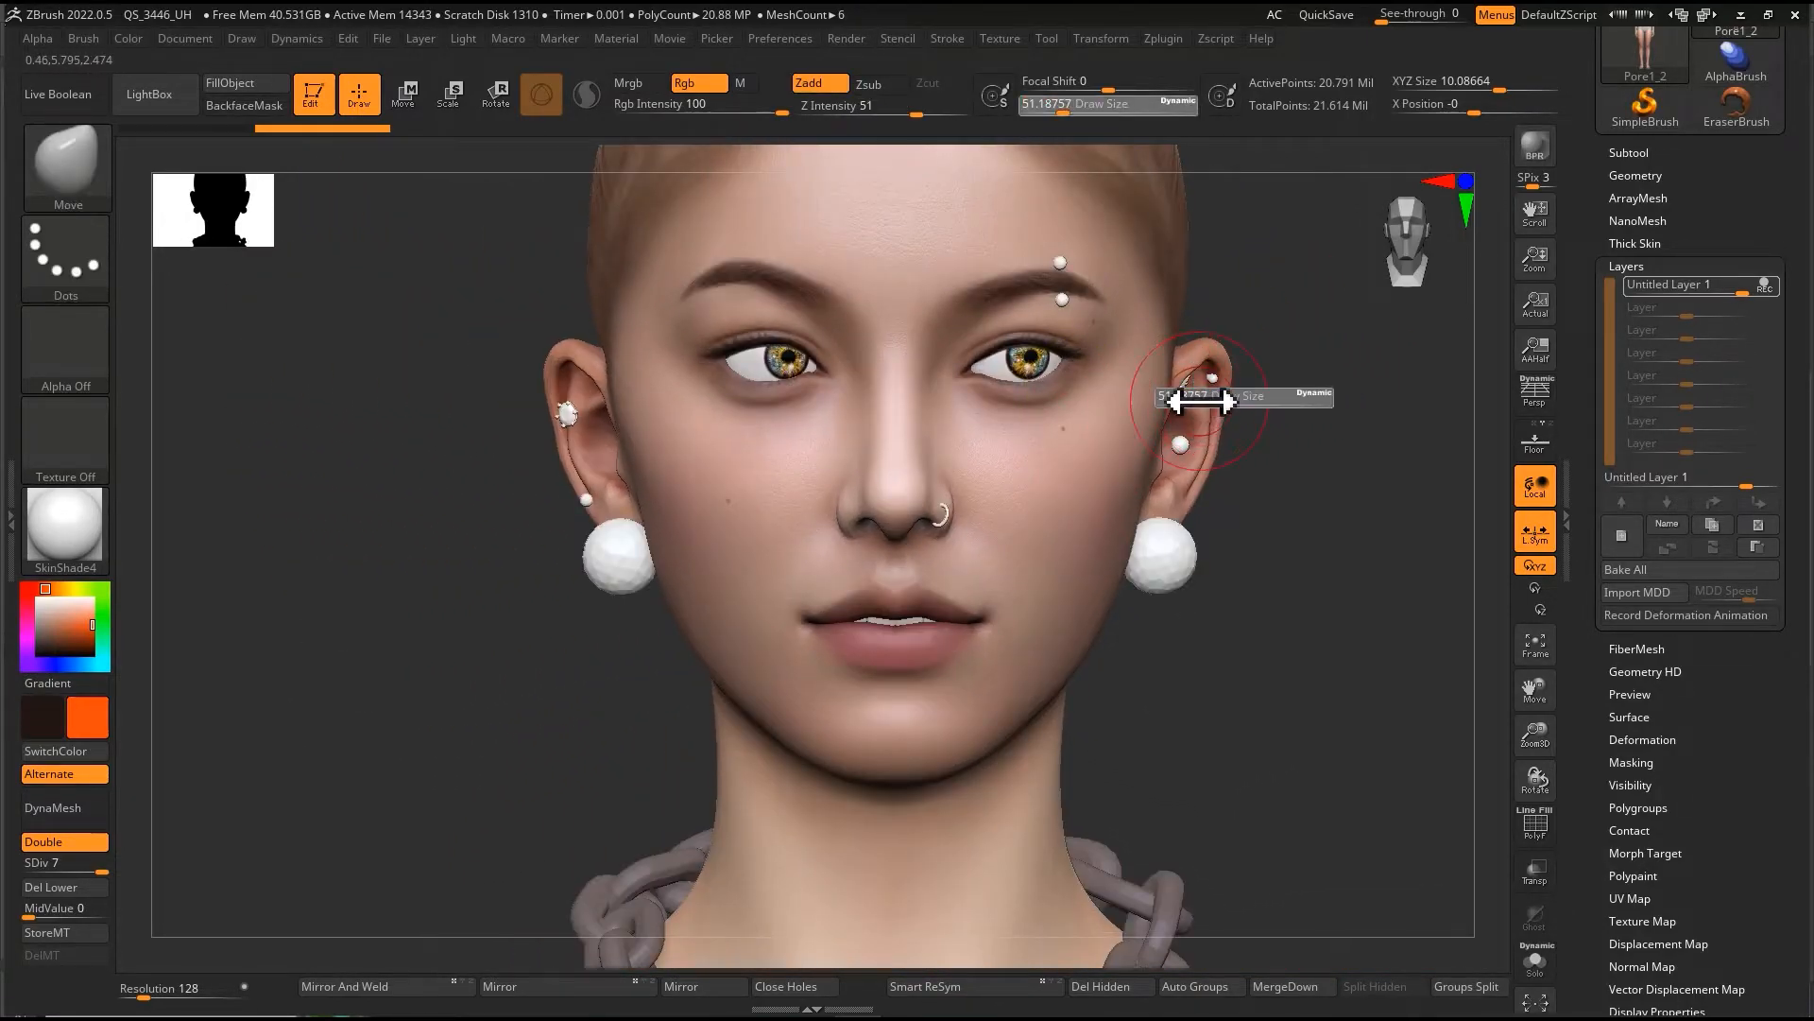
{"action": "left_click_drag", "start_coordinate": [1222, 403], "coordinate": [1224, 403]}
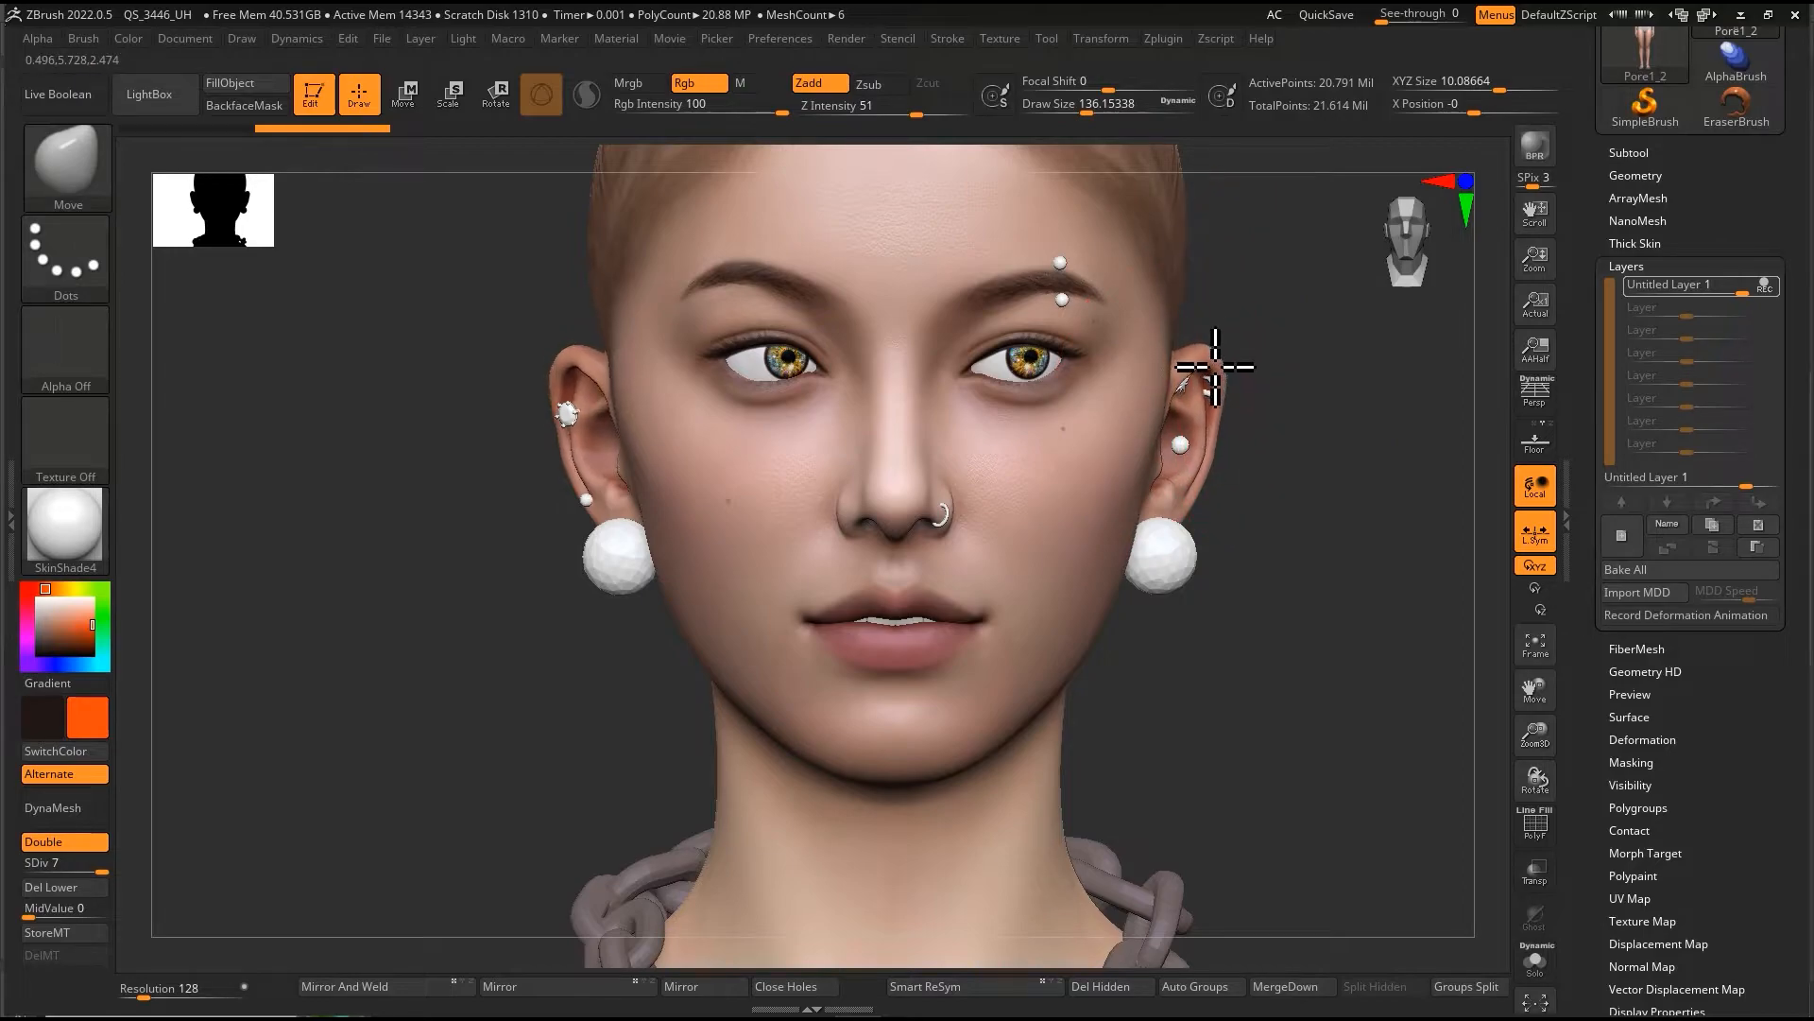
{"action": "left_click_drag", "start_coordinate": [1214, 381], "coordinate": [1217, 386]}
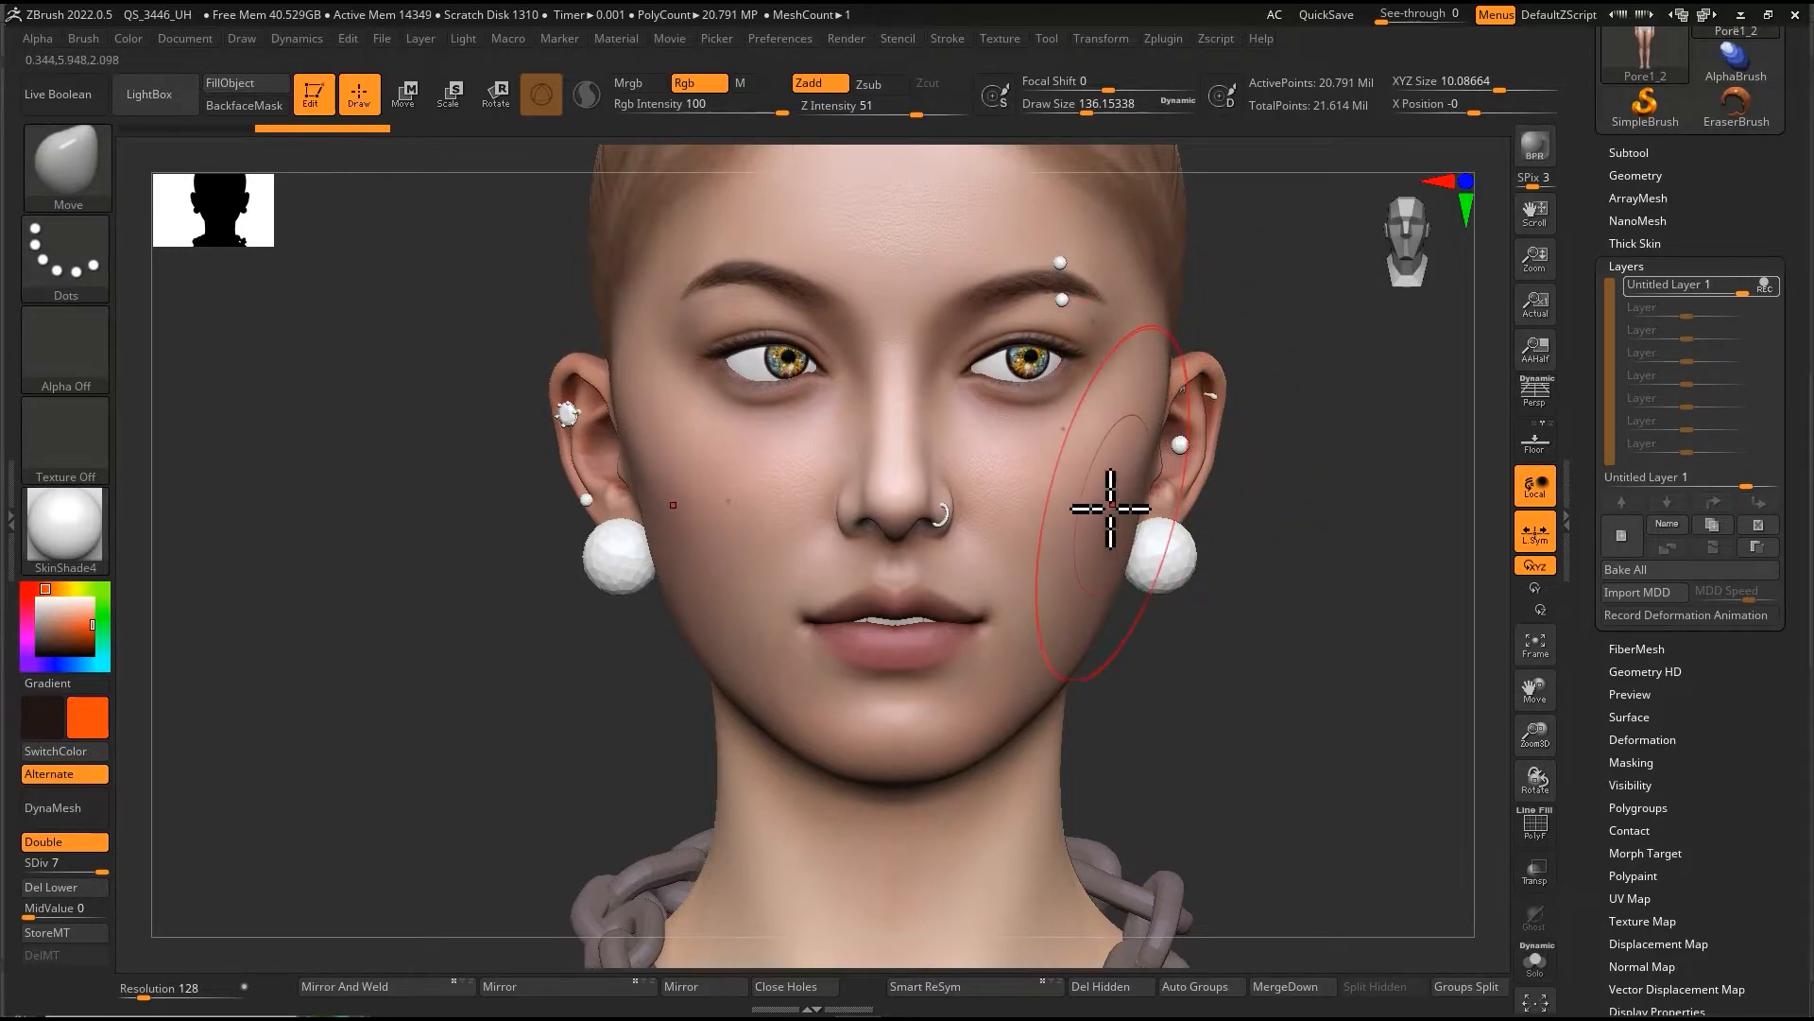
{"action": "left_click_drag", "start_coordinate": [1202, 490], "coordinate": [1220, 484]}
Step: Refine the chin and mouth corners with the Move brush, reducing the draw size to about 97 and finally about 27
{"action": "mouse_move", "coordinate": [1010, 590]}
{"action": "right_mouse_down", "text": "alt"}
{"action": "mouse_move", "coordinate": [1041, 559]}
{"action": "mouse_move", "coordinate": [978, 660]}
{"action": "right_mouse_up", "text": "alt"}
{"action": "key", "text": "s"}
{"action": "left_click_drag", "start_coordinate": [953, 688], "coordinate": [943, 684]}
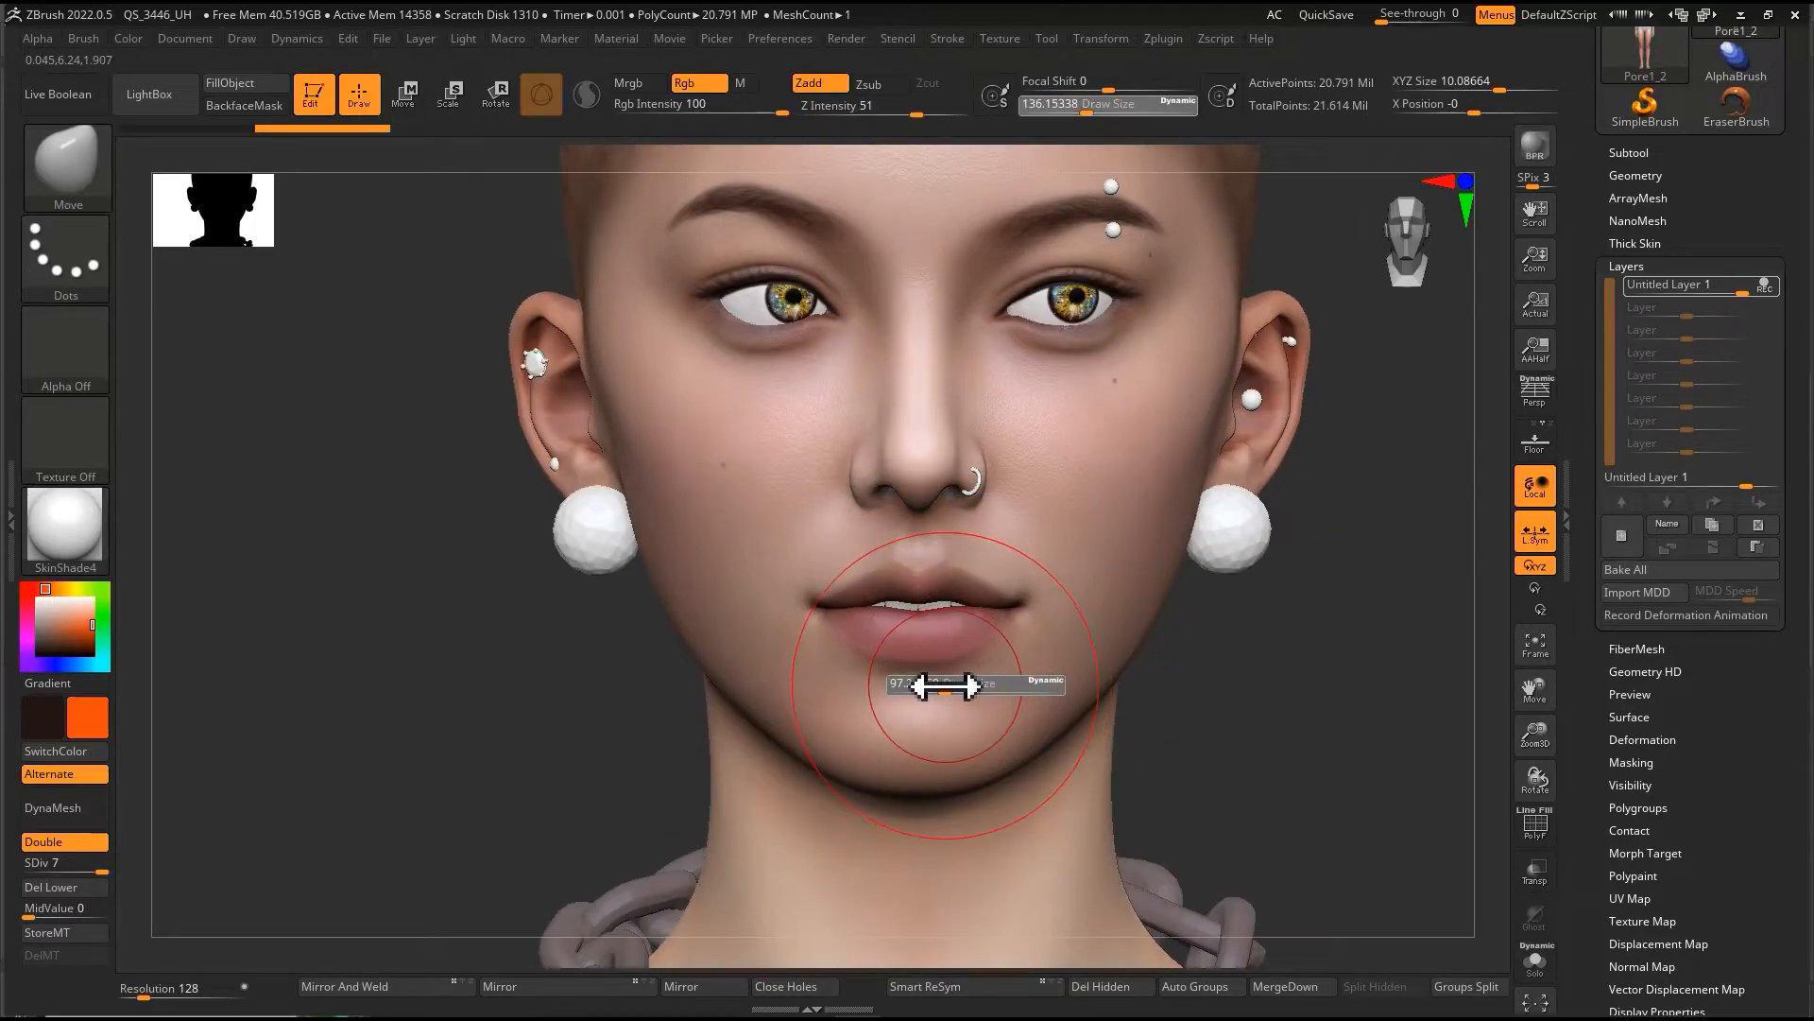
{"action": "key", "text": "s"}
{"action": "left_click_drag", "start_coordinate": [1012, 599], "coordinate": [1025, 605]}
{"action": "key", "text": "s"}
{"action": "left_click_drag", "start_coordinate": [1008, 599], "coordinate": [1015, 605]}
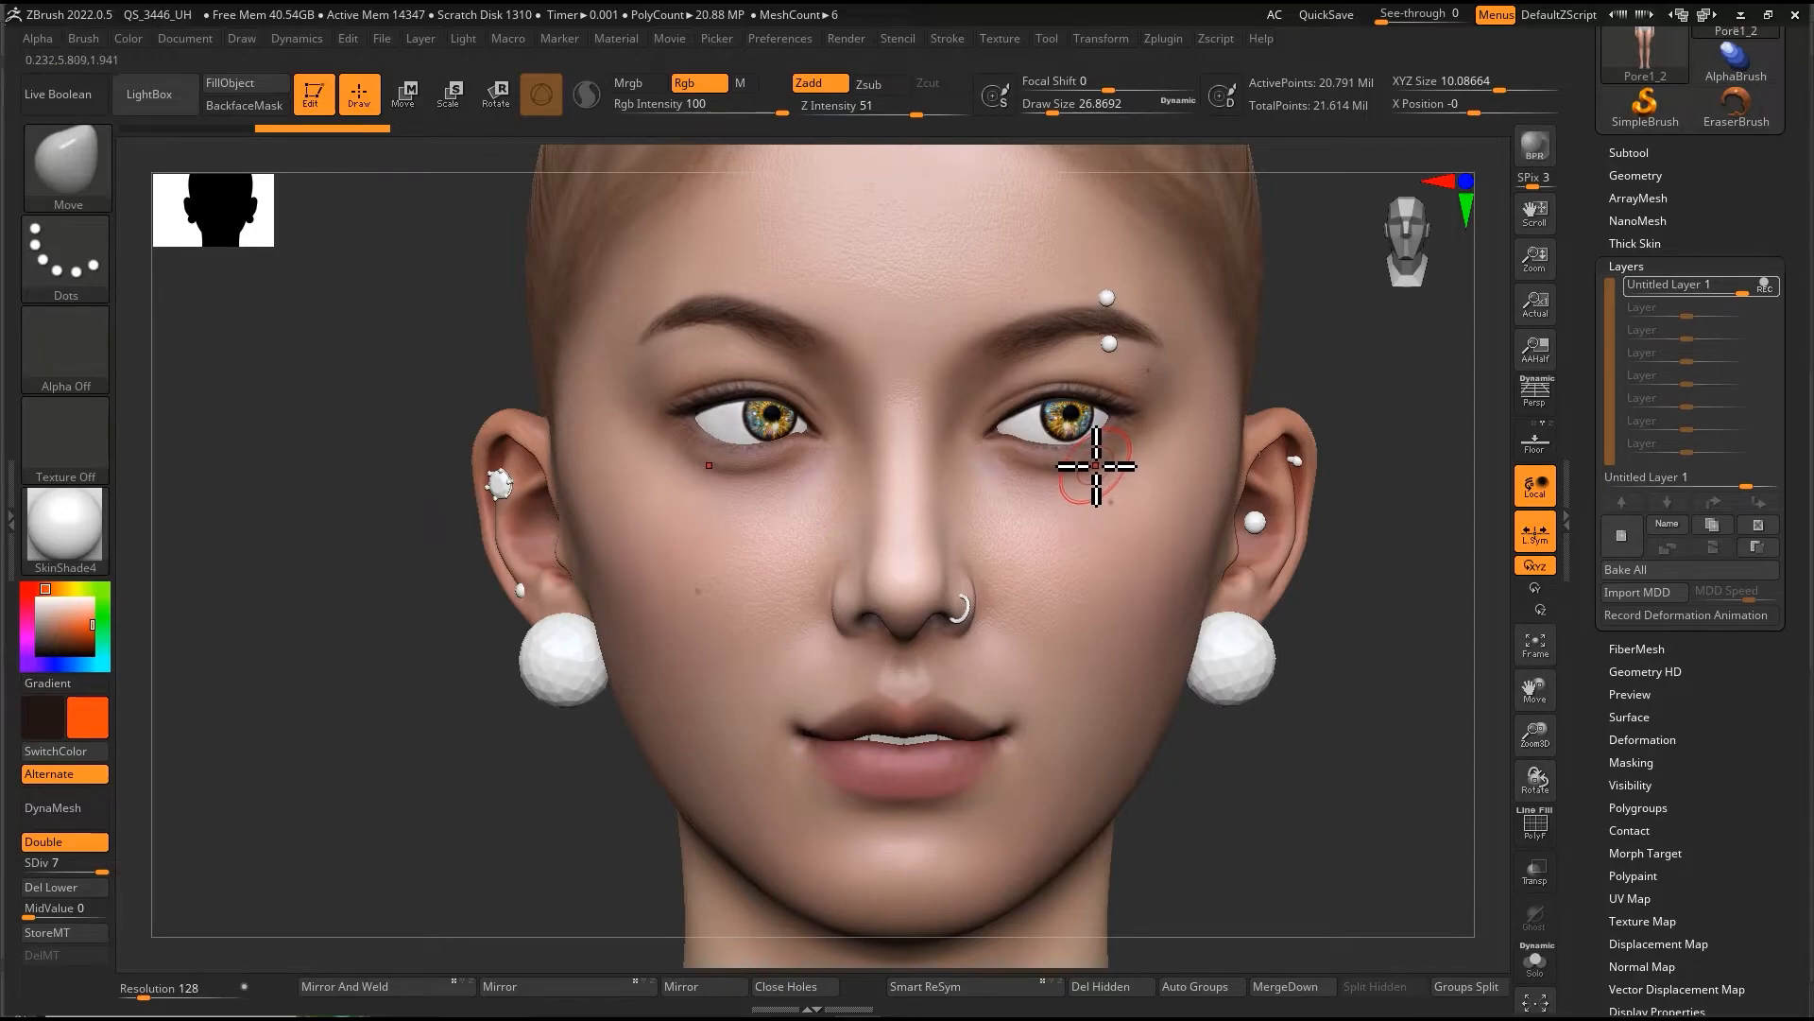
Step: Stop recording the body layer and toggle its visibility to compare the original and reshaped face
{"action": "mouse_move", "coordinate": [1119, 458]}
{"action": "right_mouse_down"}
{"action": "mouse_move", "coordinate": [1104, 445]}
{"action": "mouse_move", "coordinate": [1130, 478]}
{"action": "right_mouse_up"}
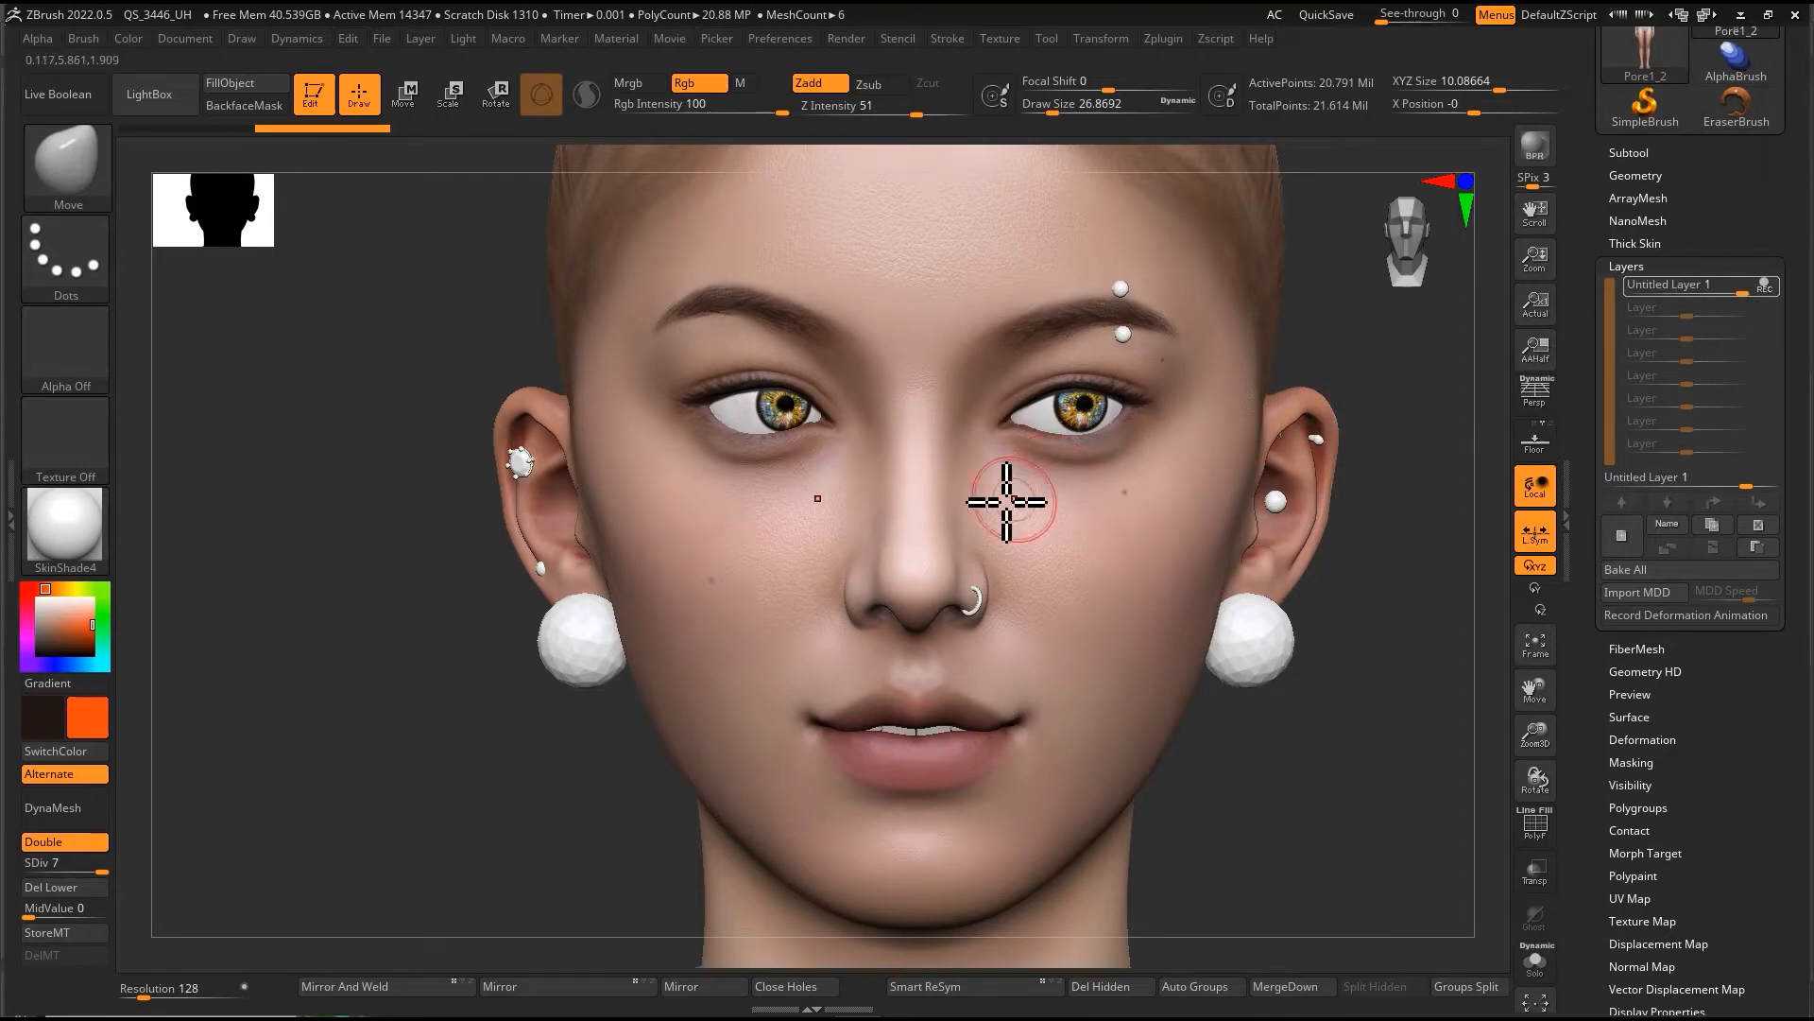
{"action": "left_click", "coordinate": [1763, 285]}
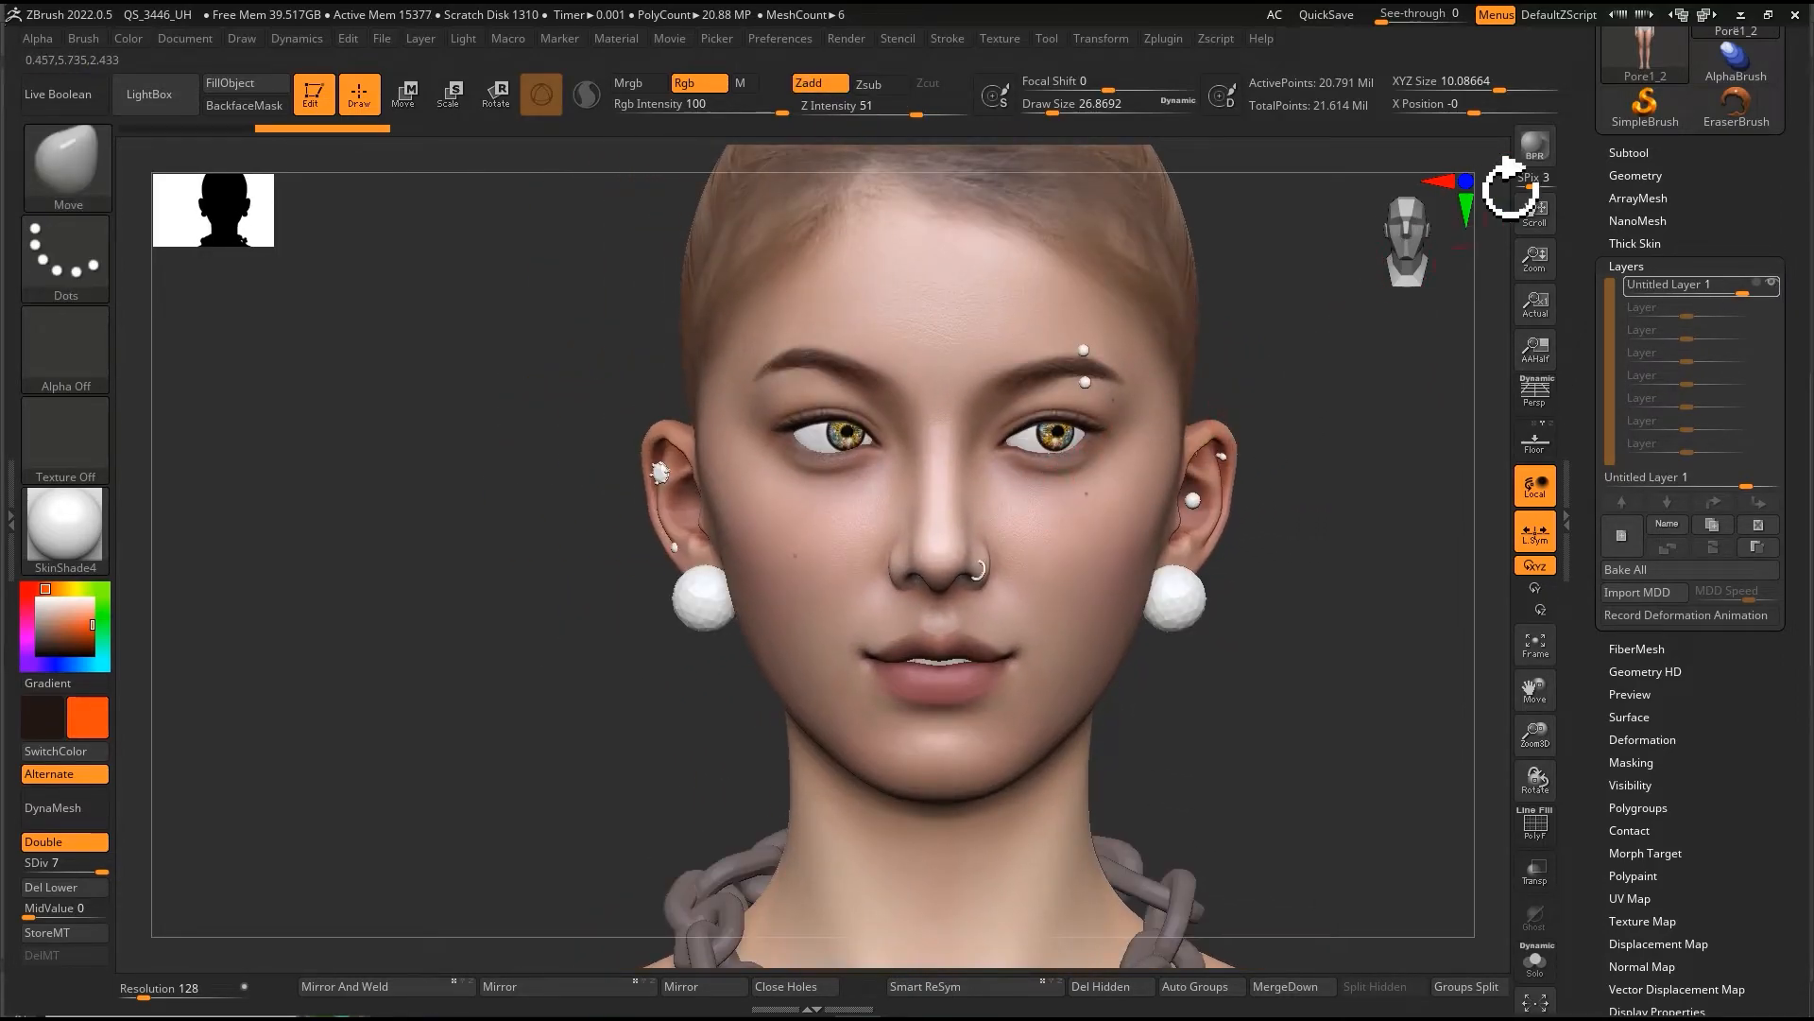
{"action": "left_click", "coordinate": [1772, 286]}
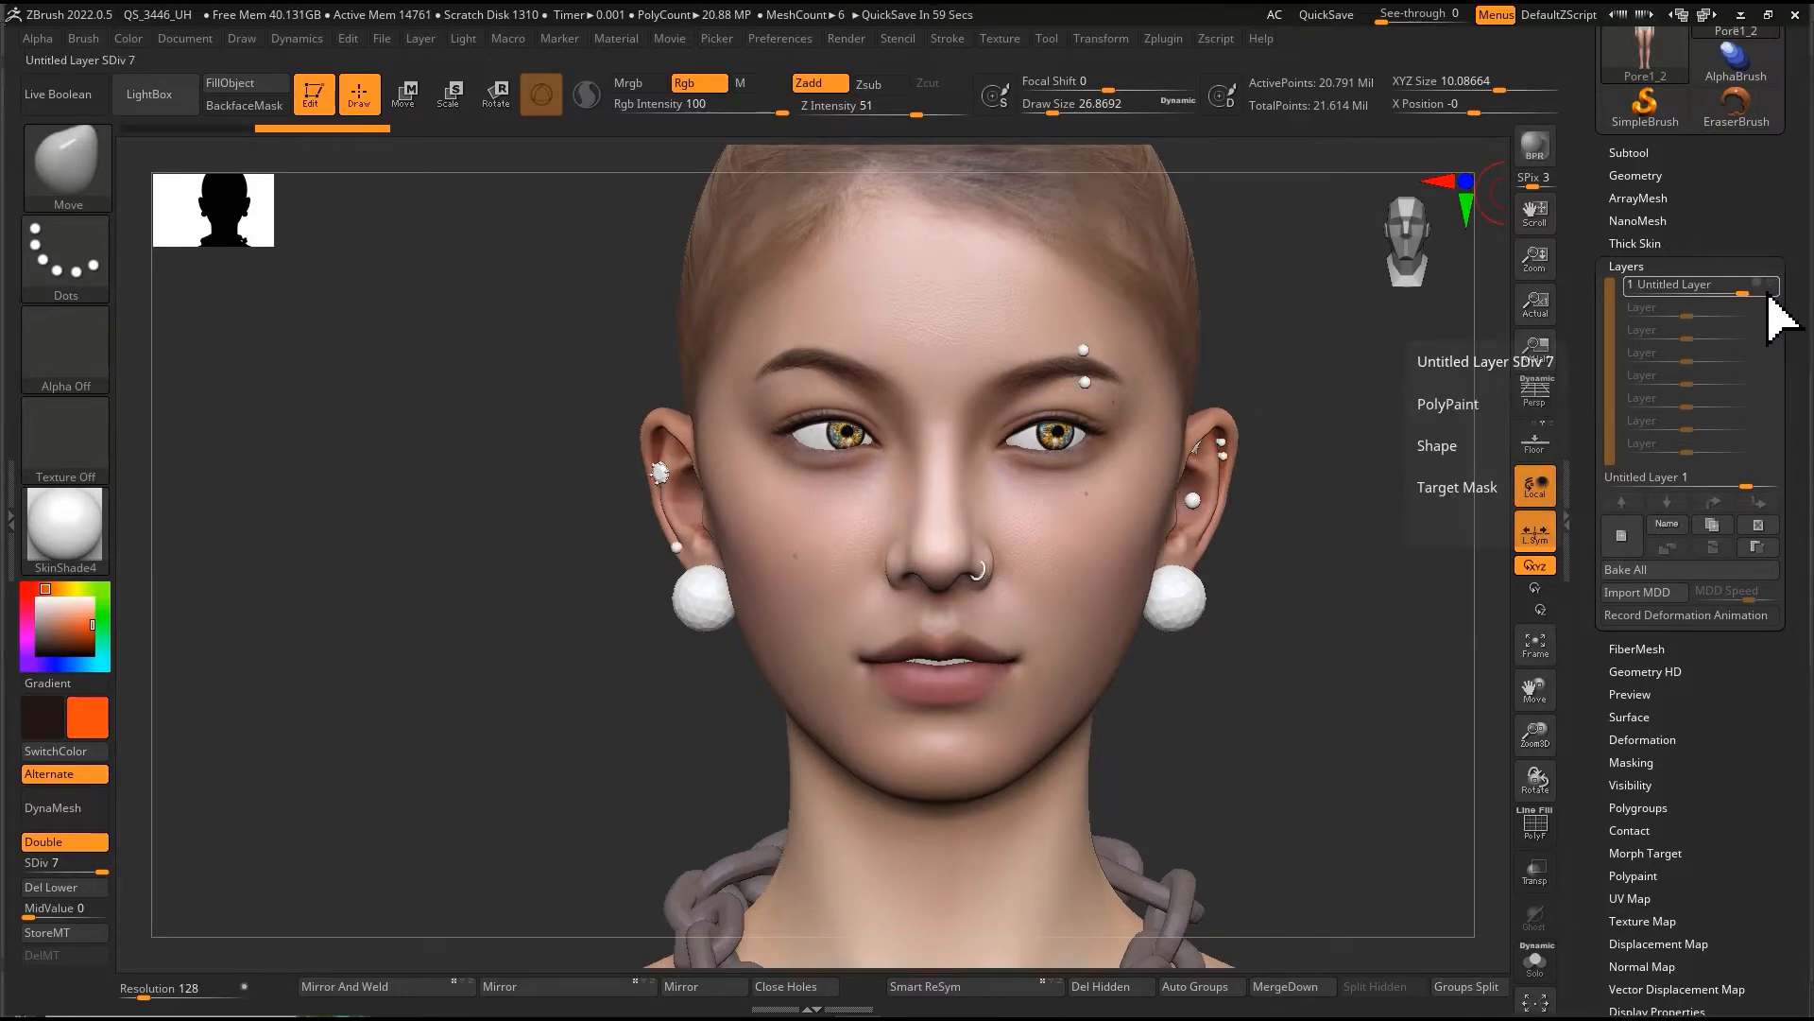
{"action": "left_click", "coordinate": [1774, 286]}
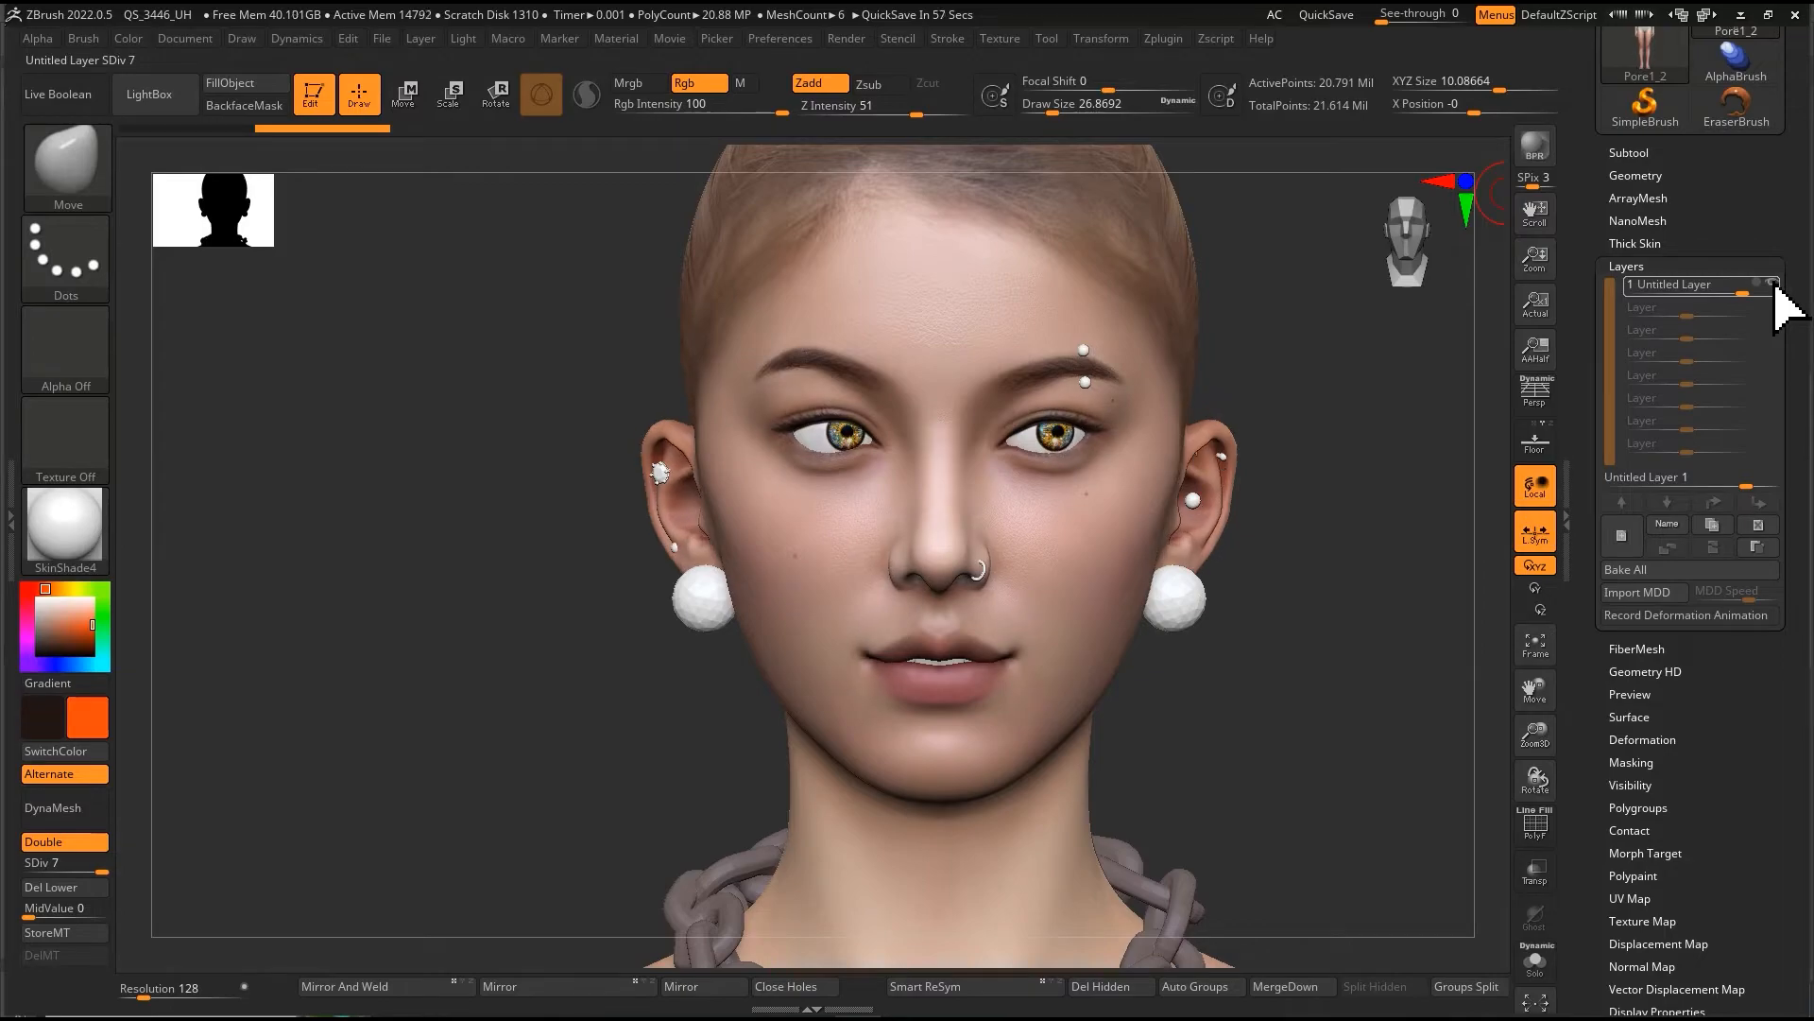
{"action": "left_click", "coordinate": [1774, 286]}
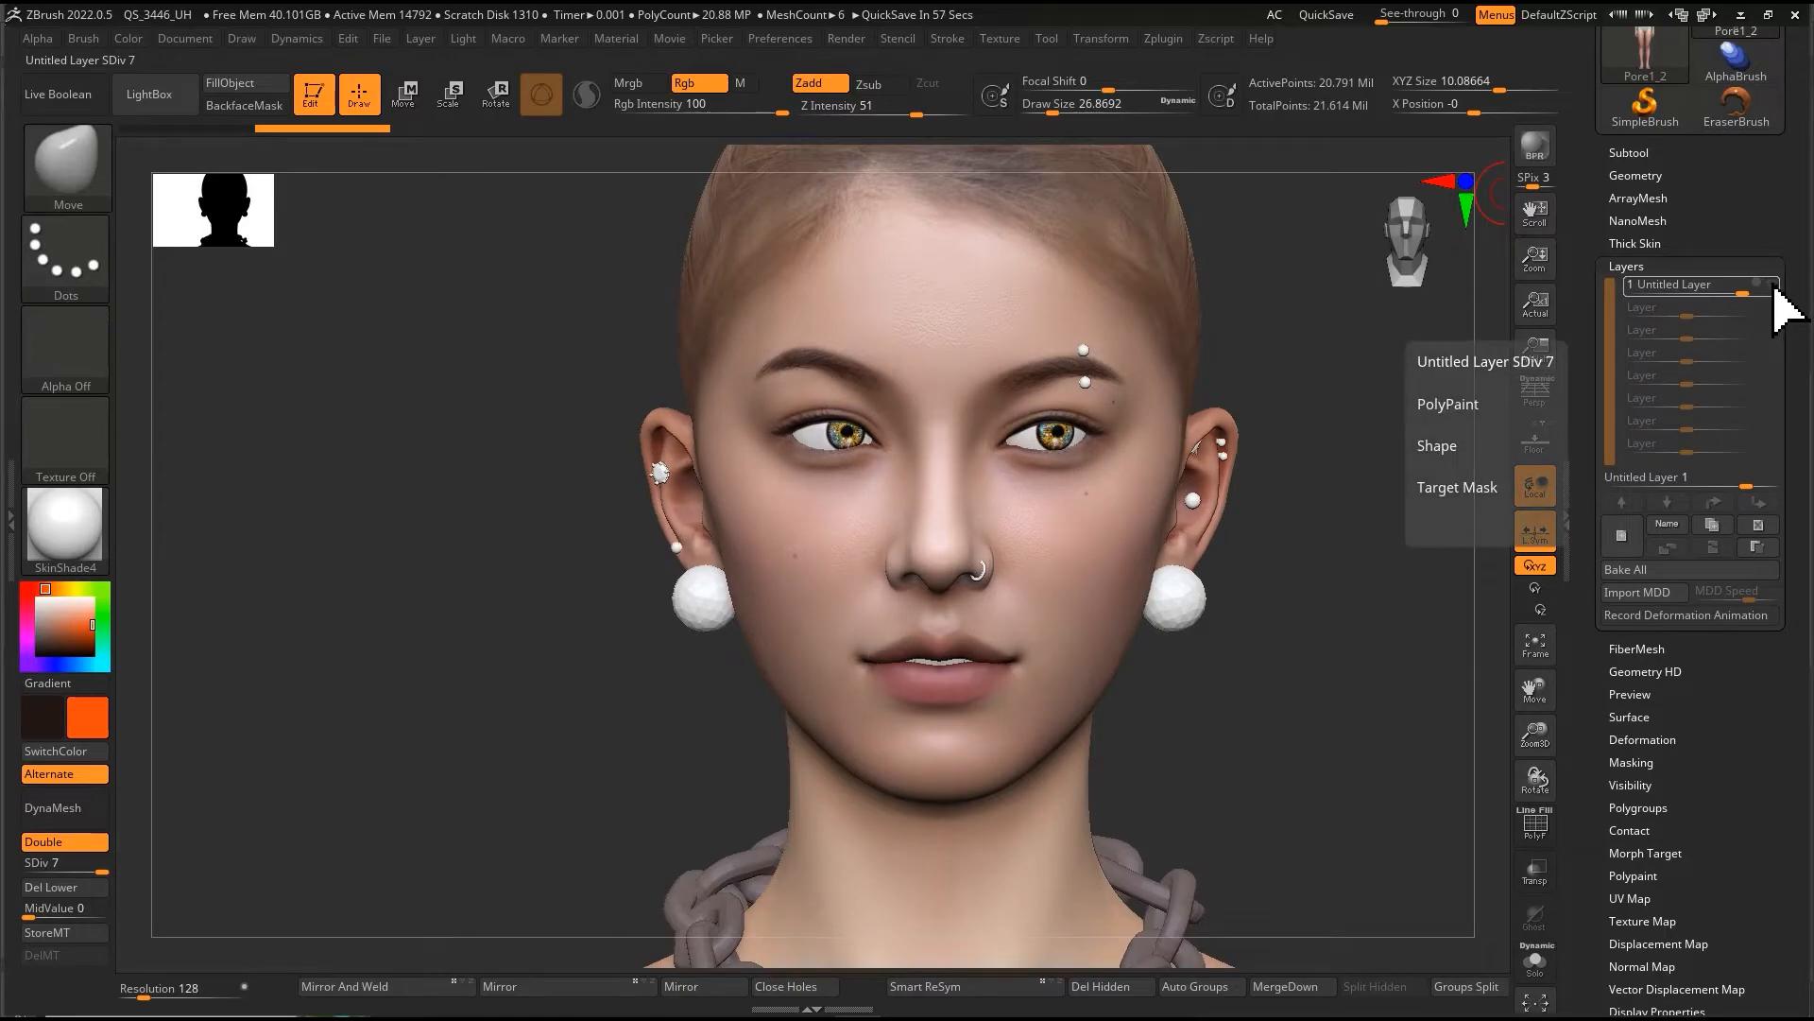
{"action": "left_click", "coordinate": [1773, 287]}
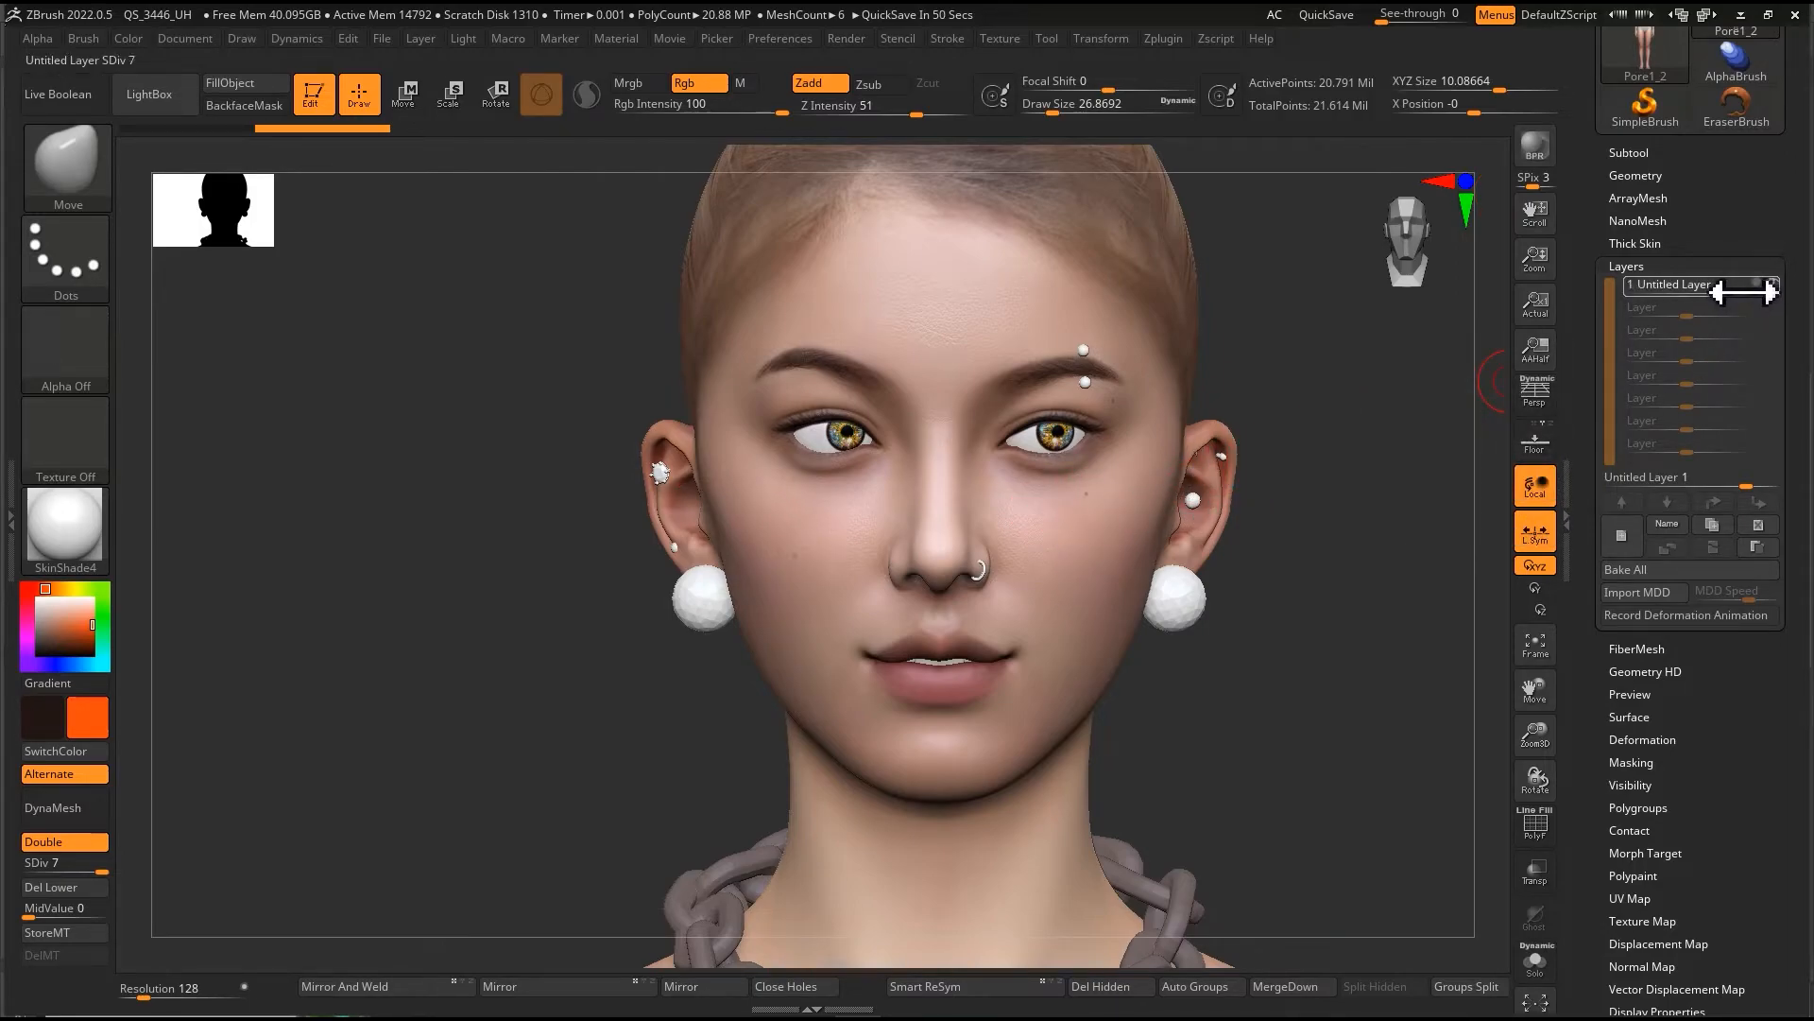
Step: Set the reshaping layer's intensity to about -0.84
{"action": "left_click_drag", "start_coordinate": [1718, 296], "coordinate": [1645, 299]}
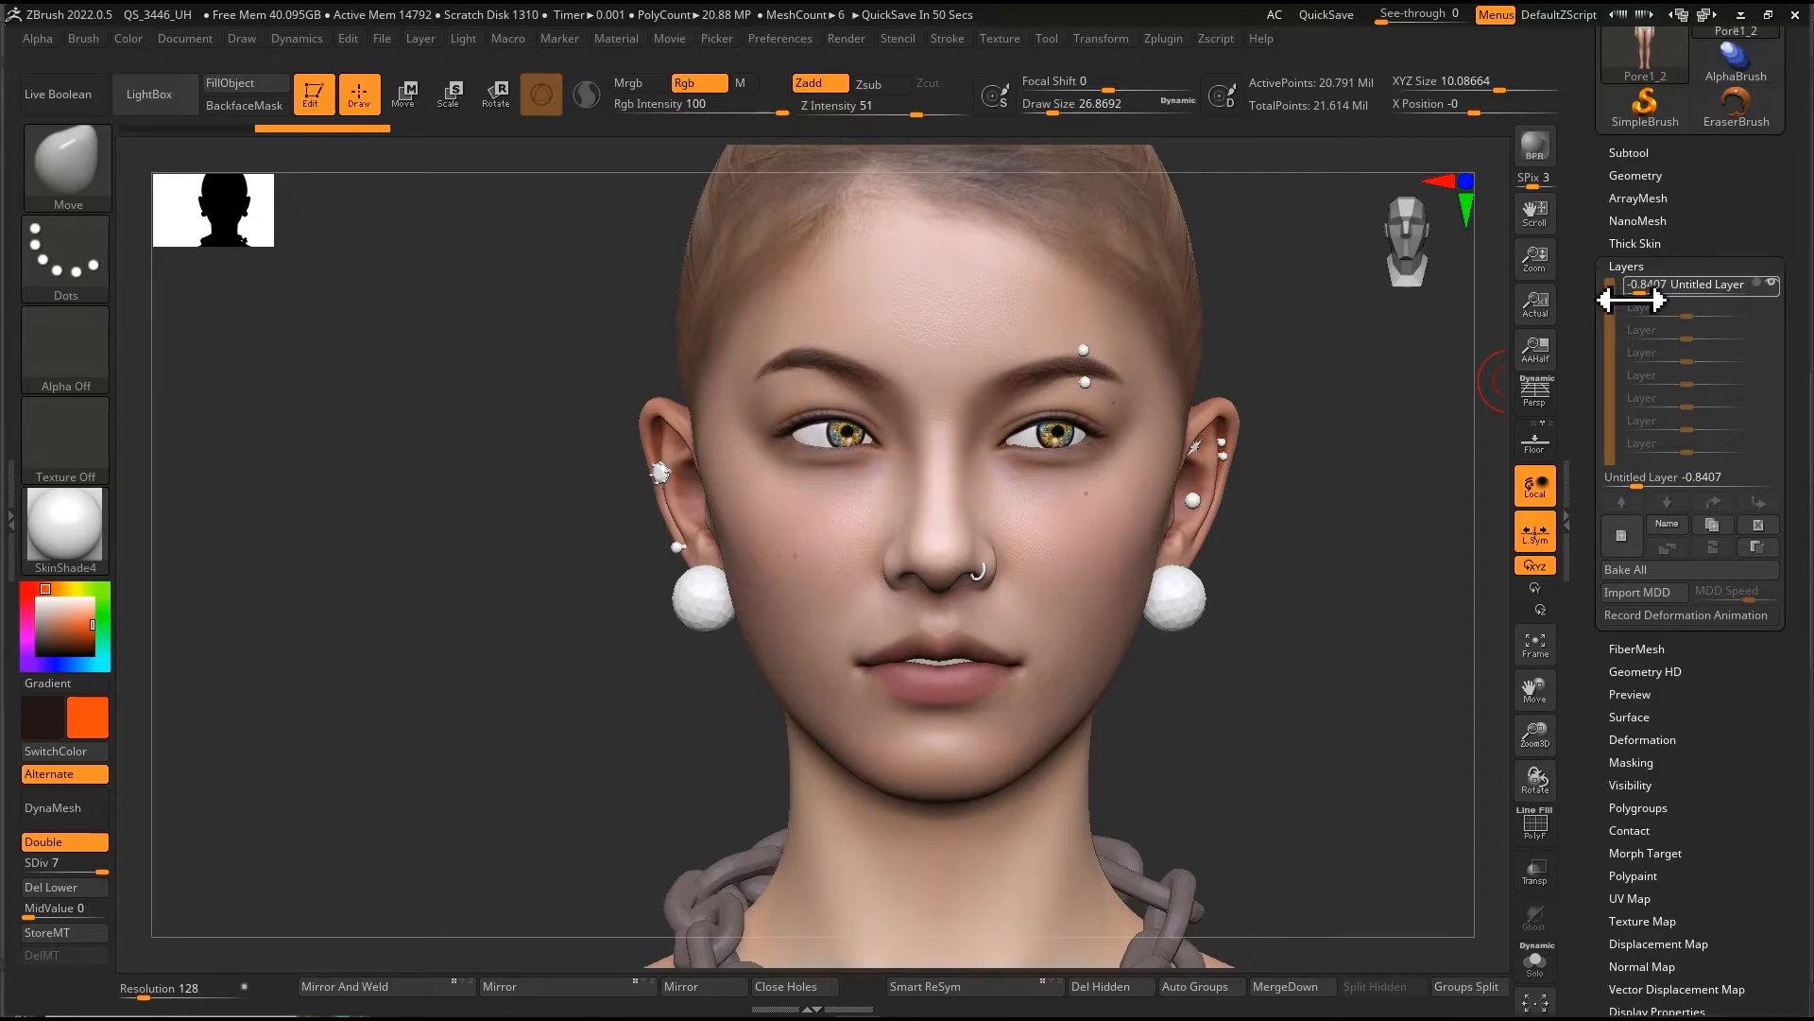
Step: Set the reshaping layer's intensity to about 0.47
{"action": "left_click_drag", "start_coordinate": [1668, 296], "coordinate": [1722, 295]}
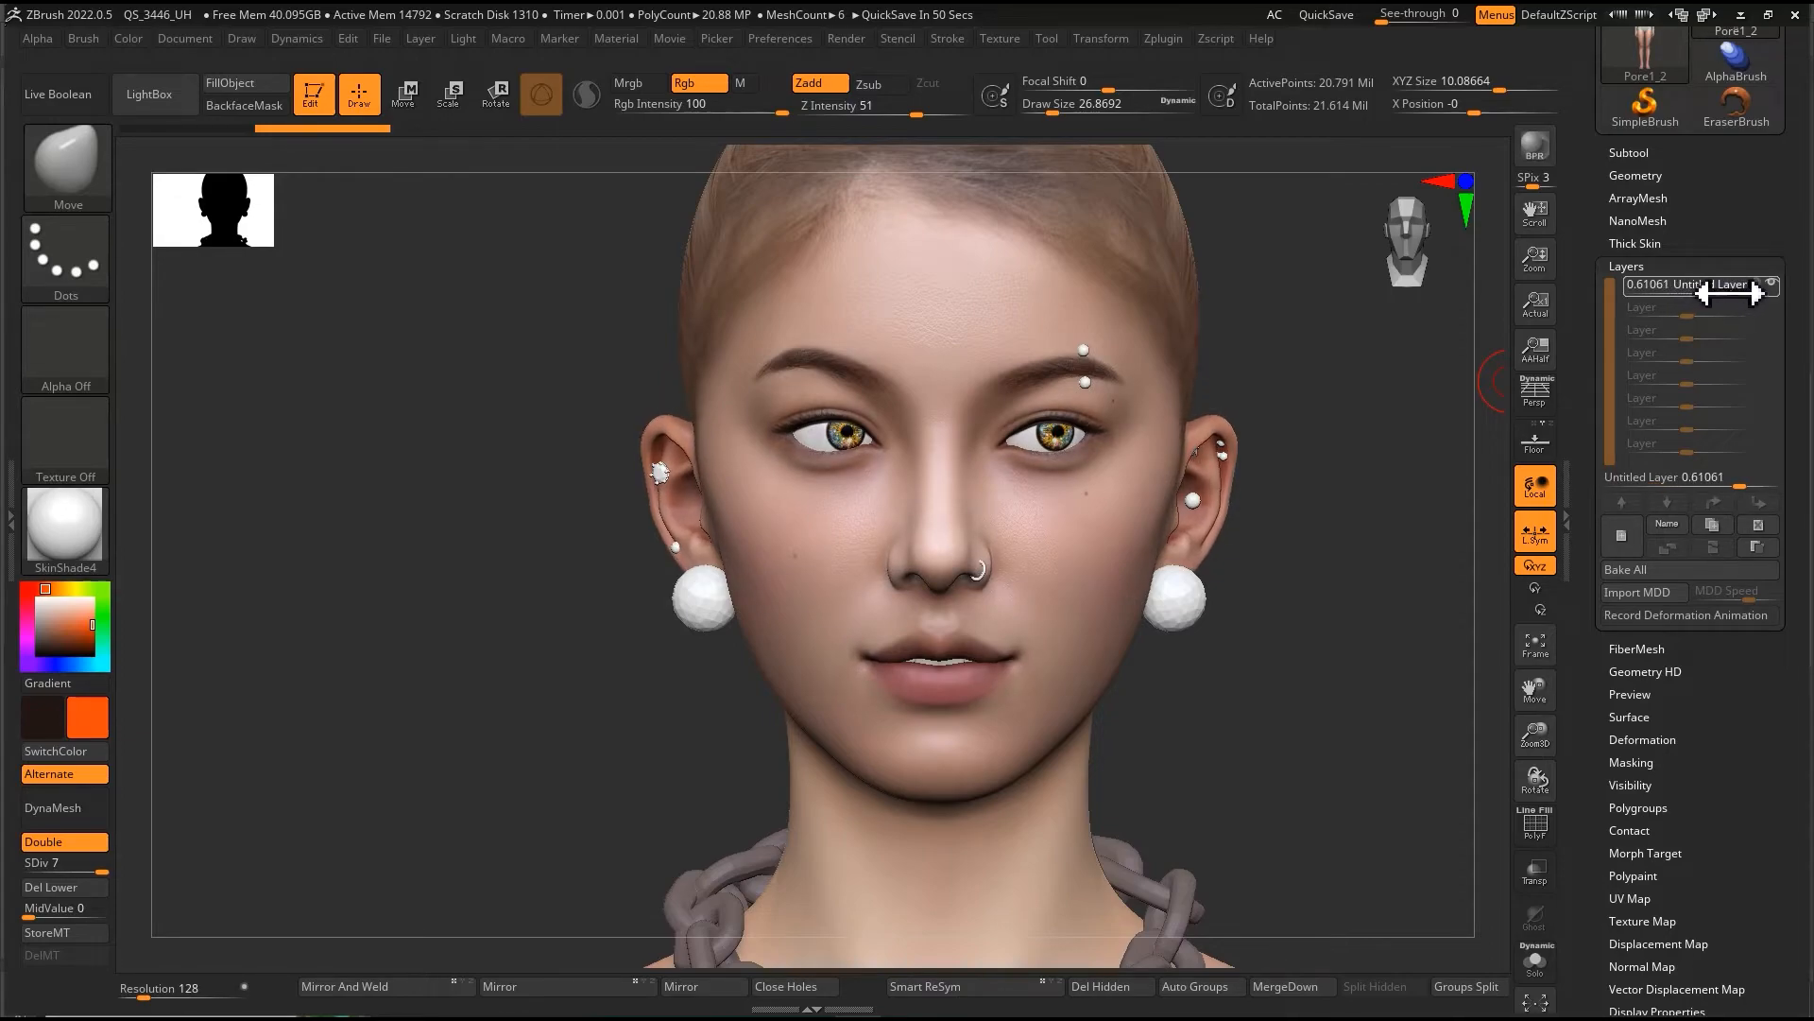
{"action": "left_click_drag", "start_coordinate": [1712, 295], "coordinate": [1715, 295]}
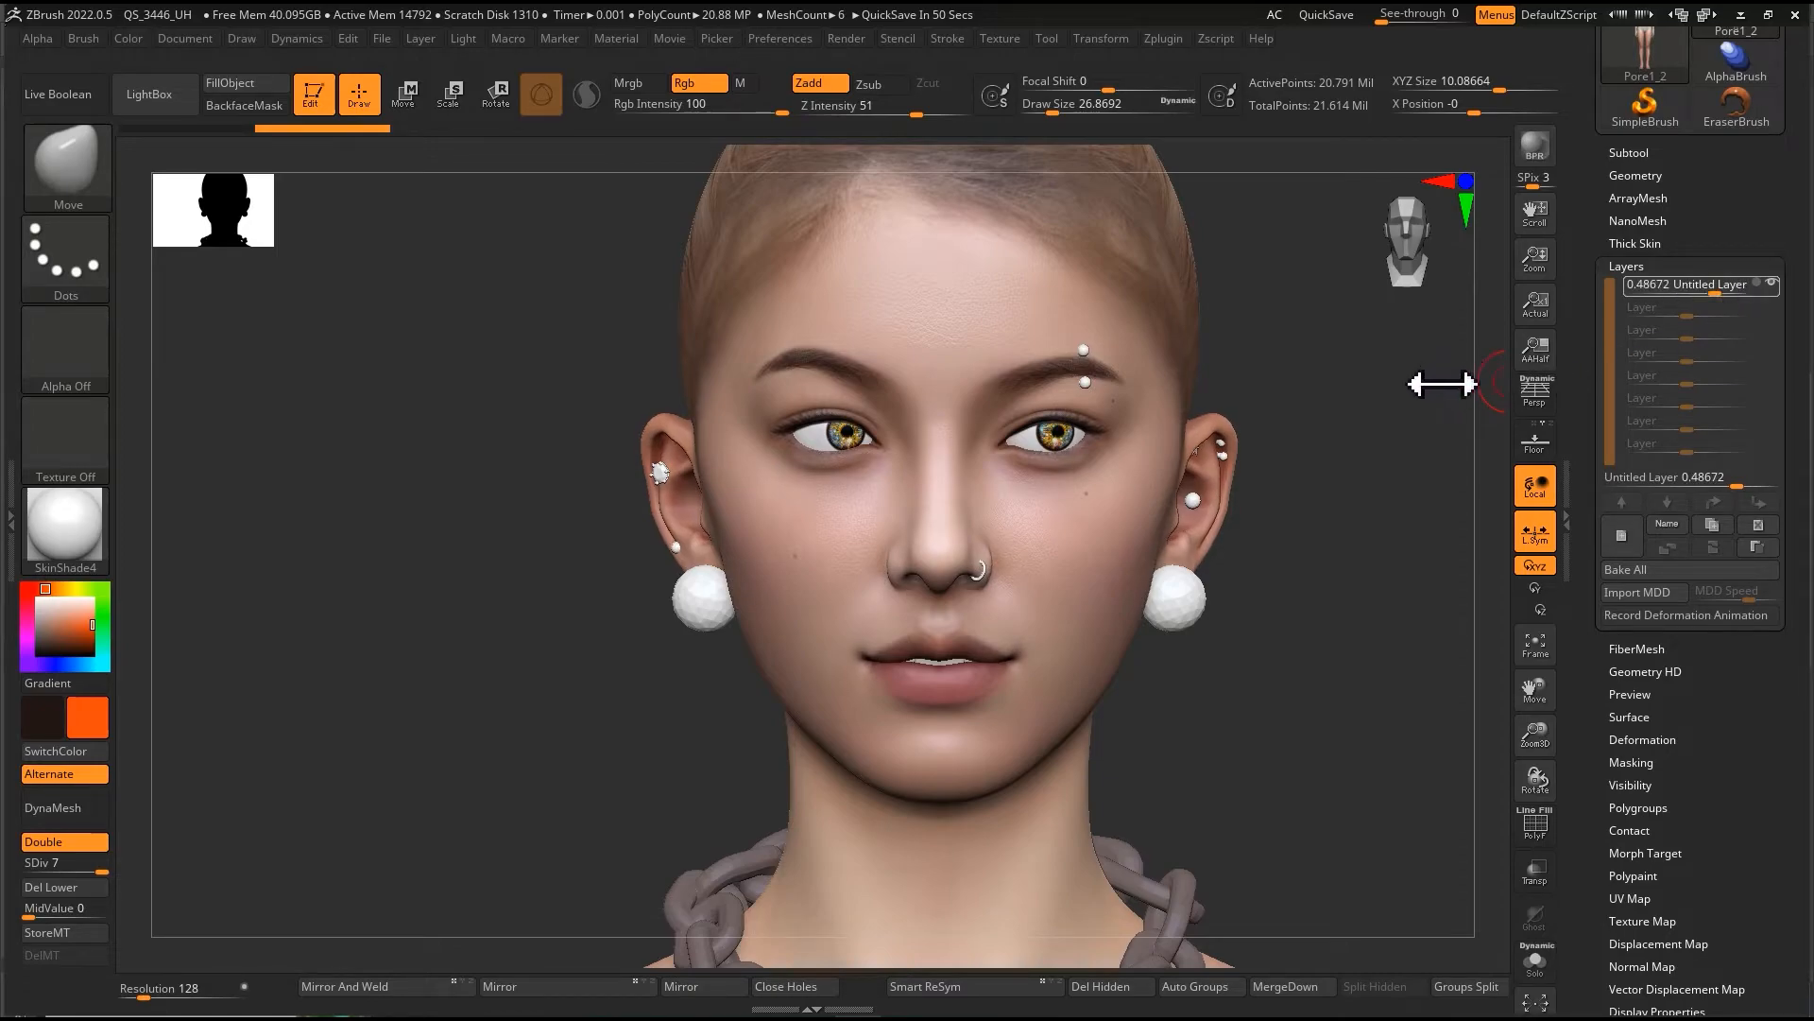
Step: Try to reshape the side of the neck with the Move brush while the layer is not recording, and abort the auto-save
{"action": "left_click_drag", "start_coordinate": [1246, 495], "coordinate": [1213, 338], "text": "alt"}
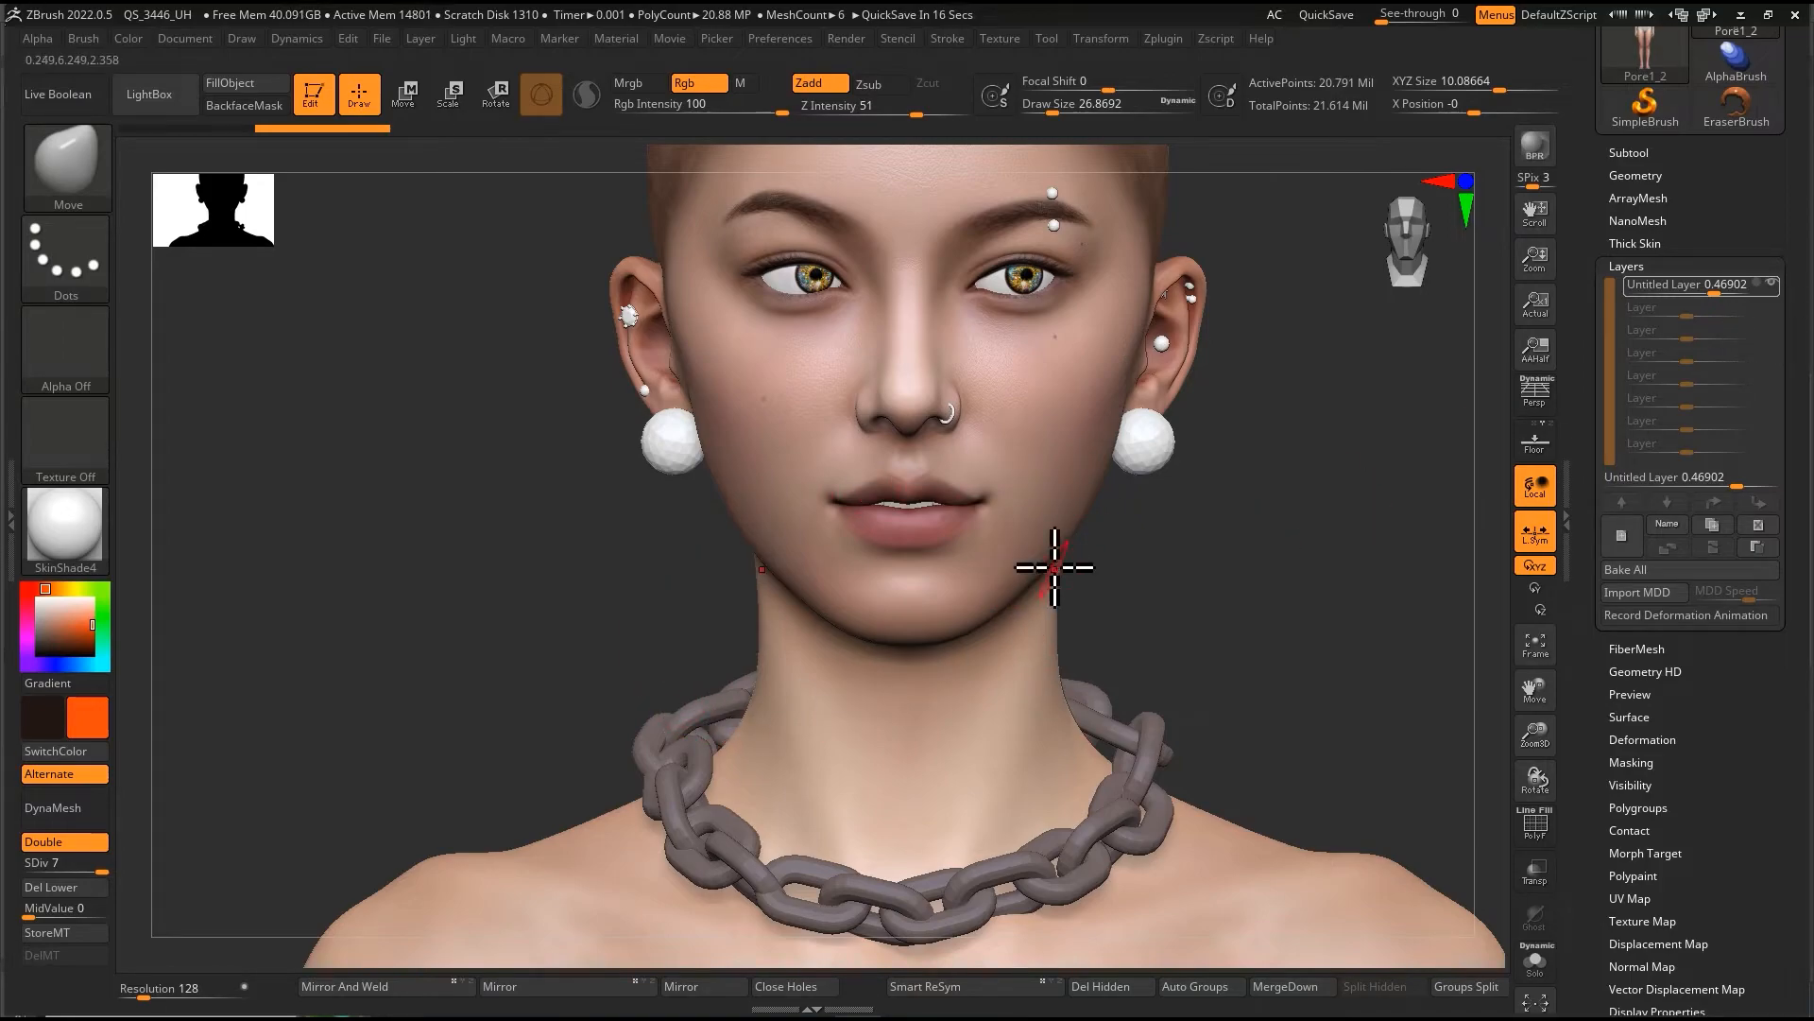
{"action": "left_click_drag", "start_coordinate": [1168, 548], "coordinate": [1170, 524], "text": "alt"}
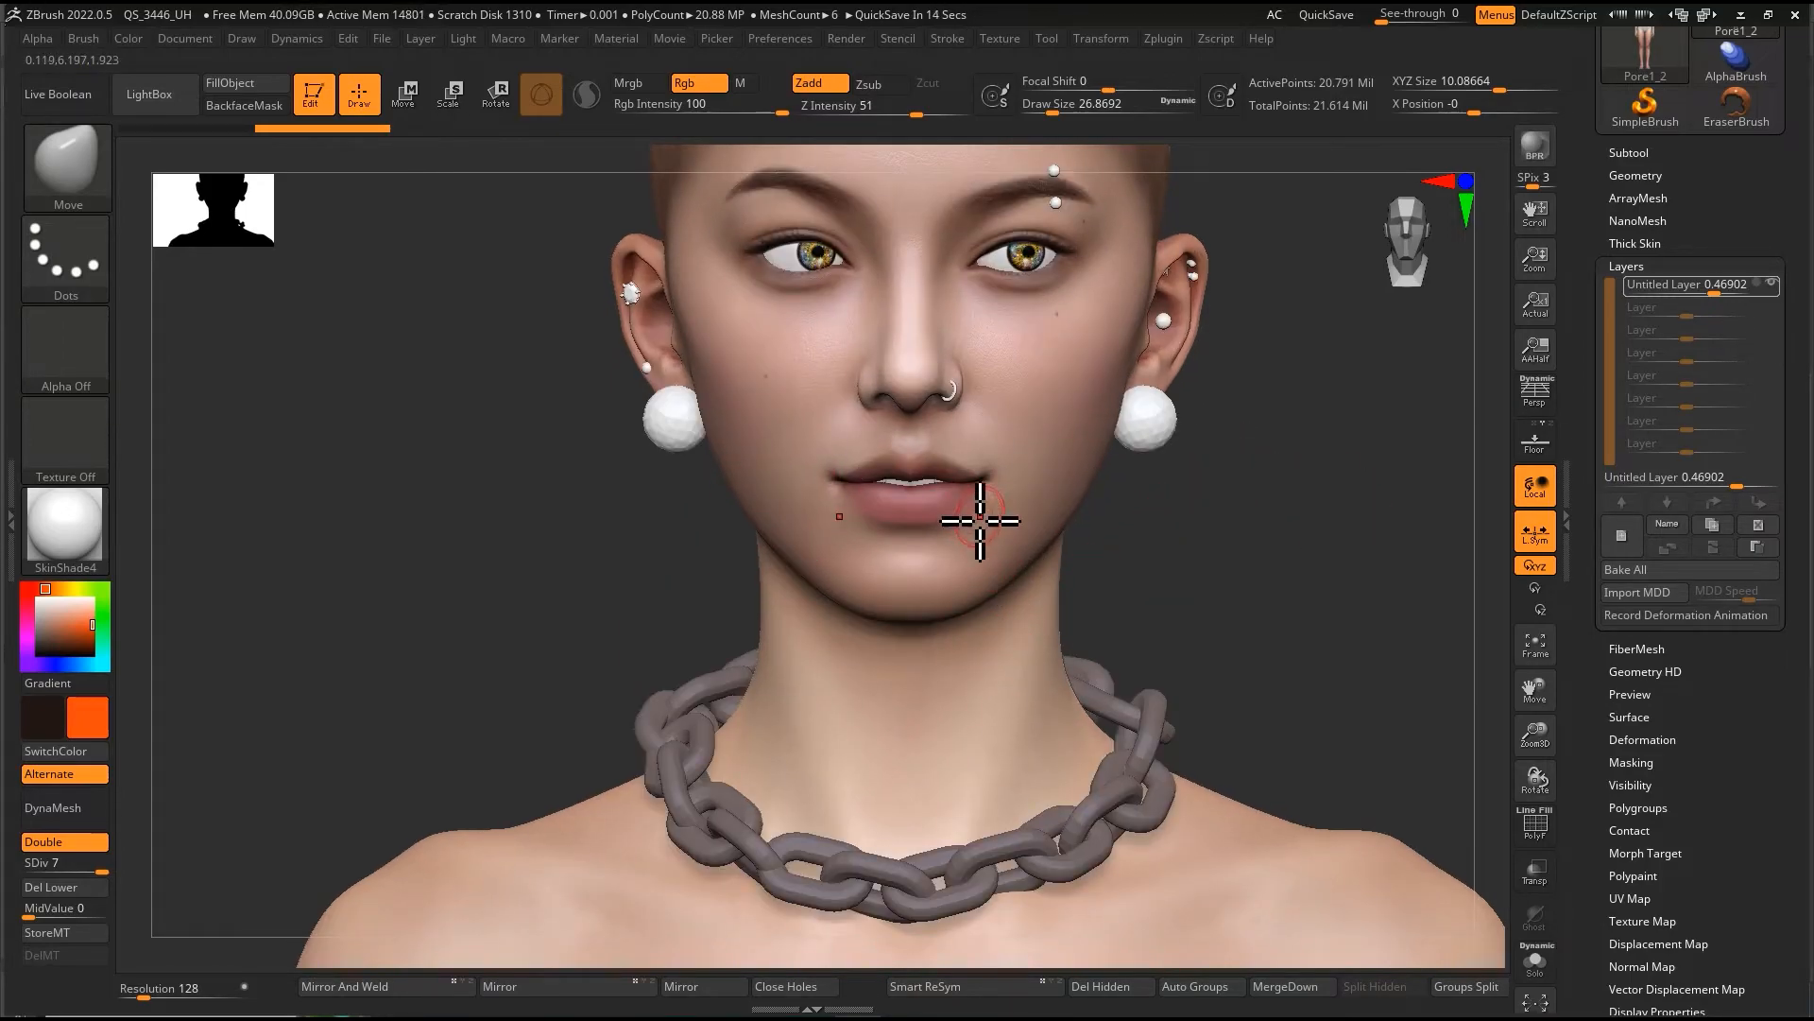
{"action": "right_click_drag", "start_coordinate": [973, 551], "coordinate": [984, 575], "text": "ctrl"}
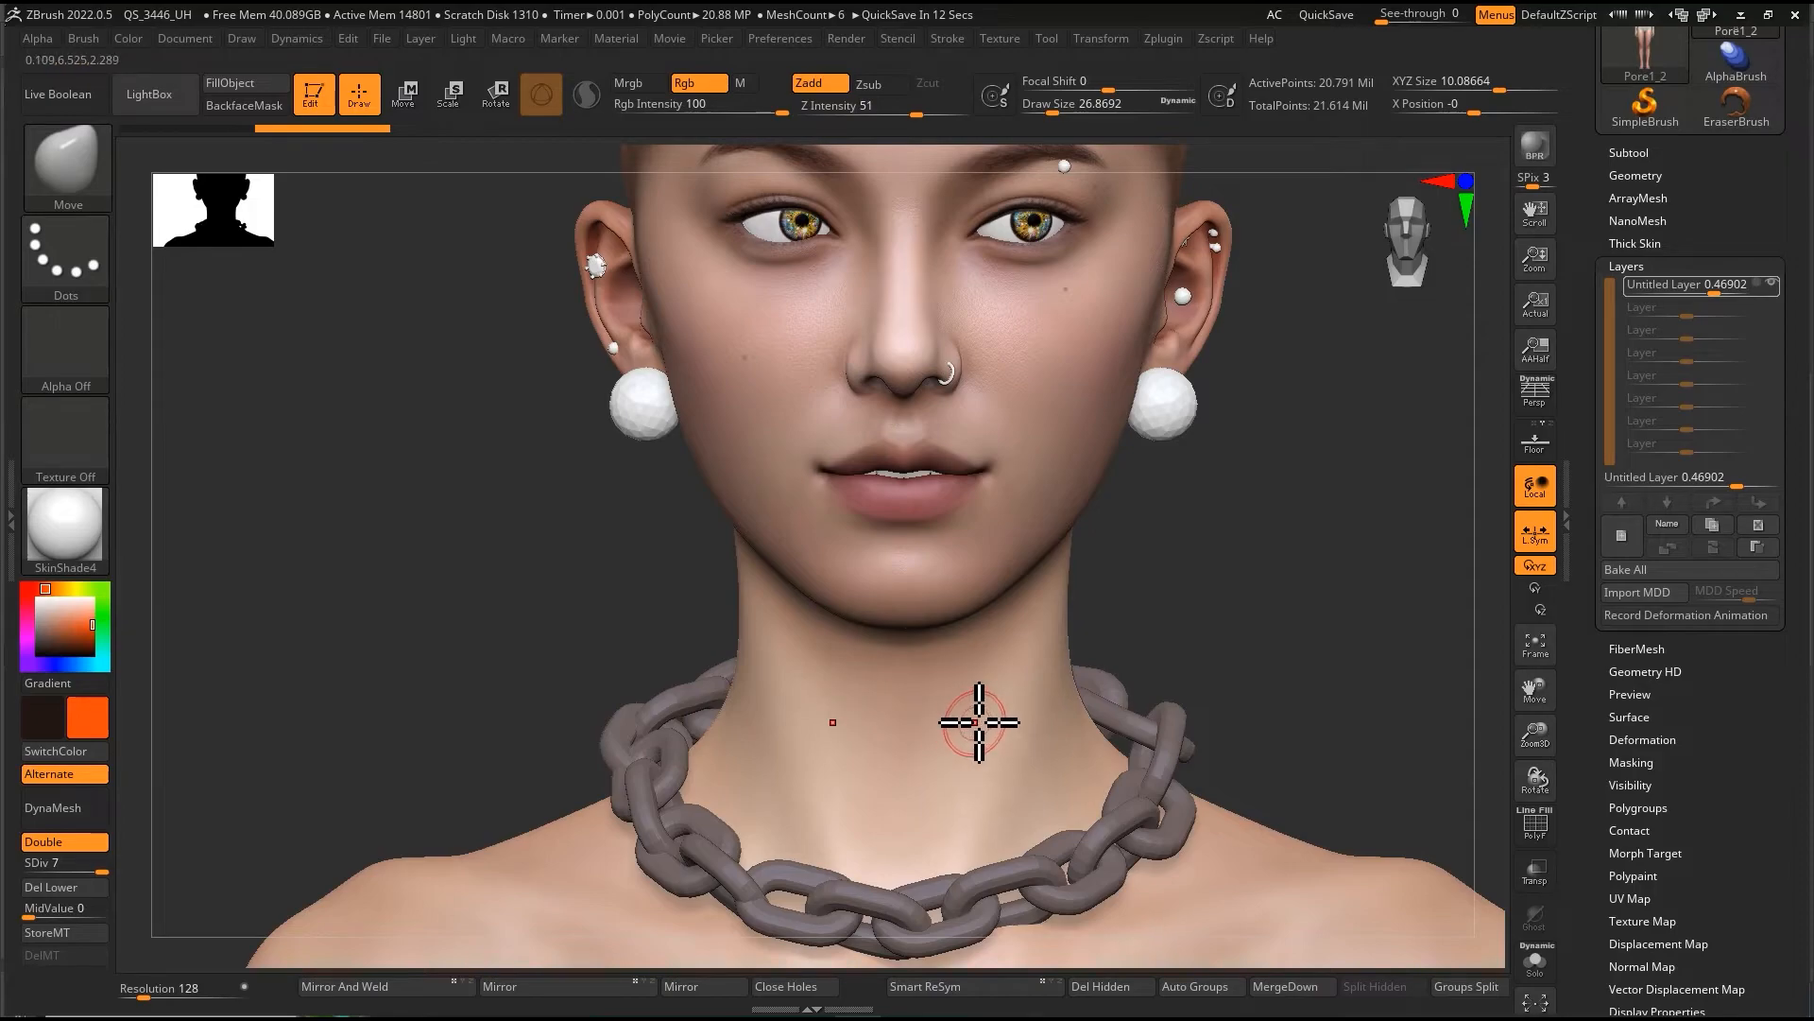
{"action": "left_click", "coordinate": [1068, 661]}
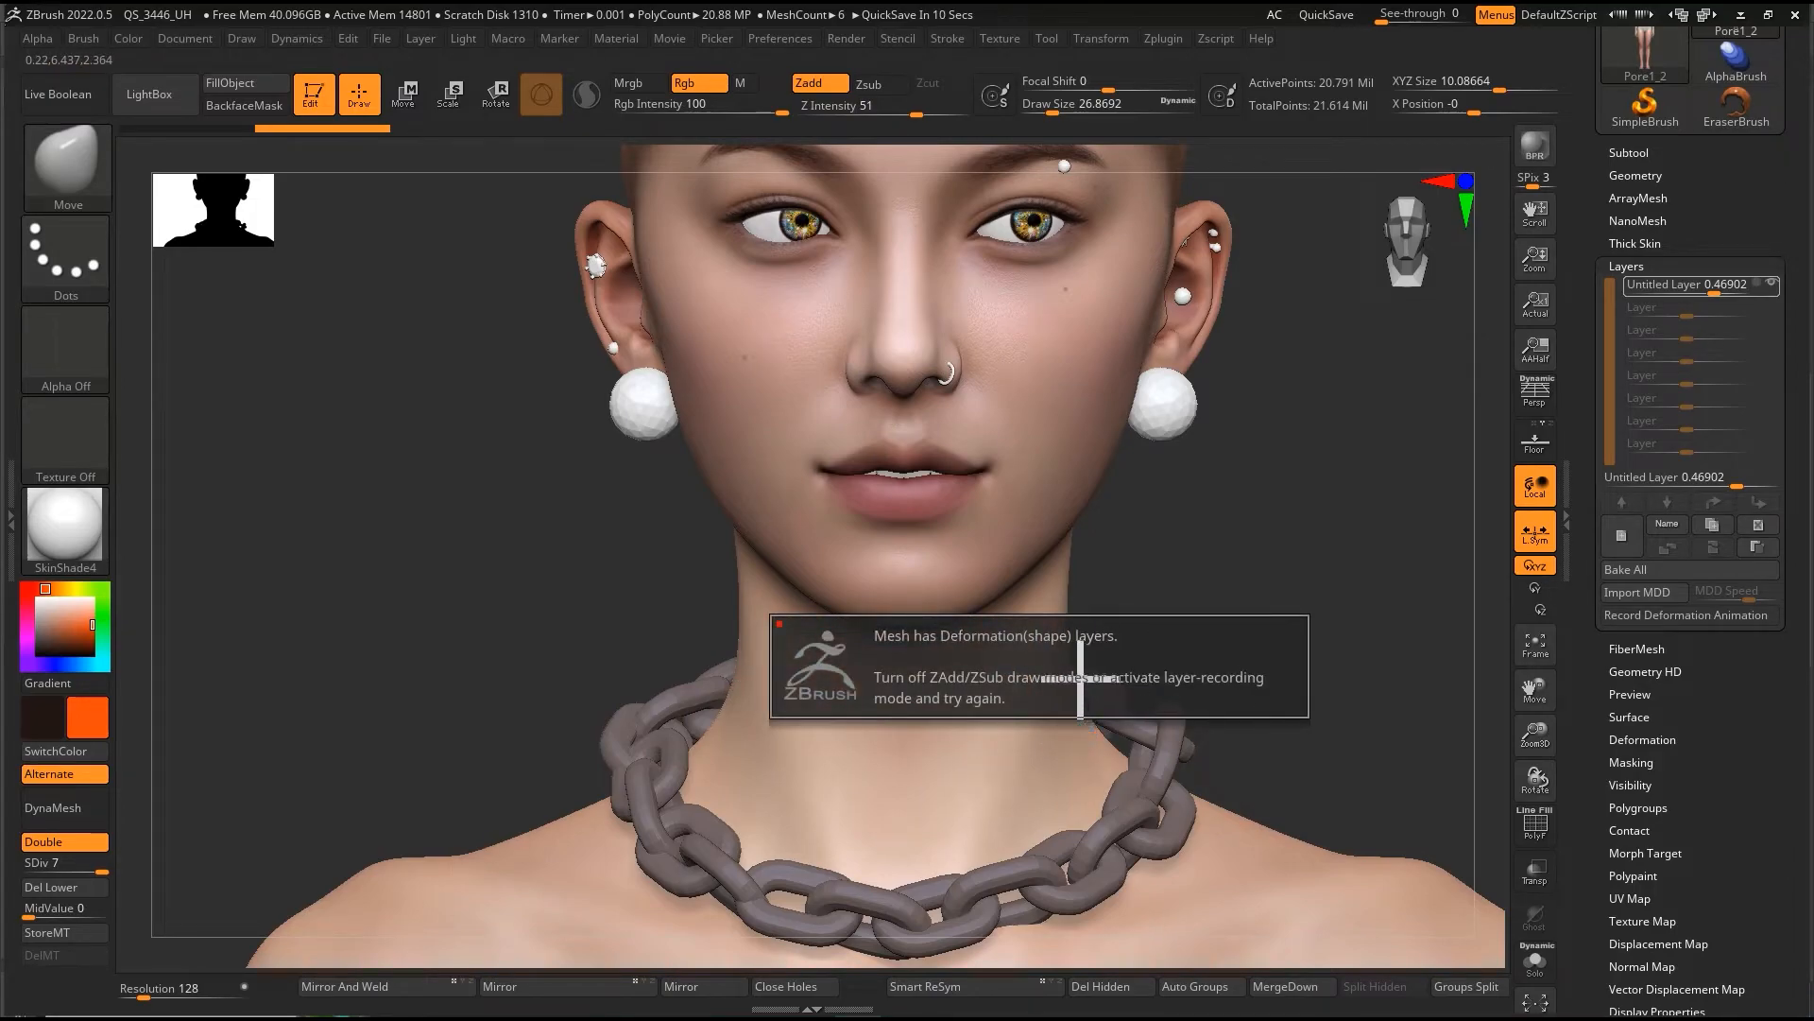
{"action": "left_click", "coordinate": [1061, 656]}
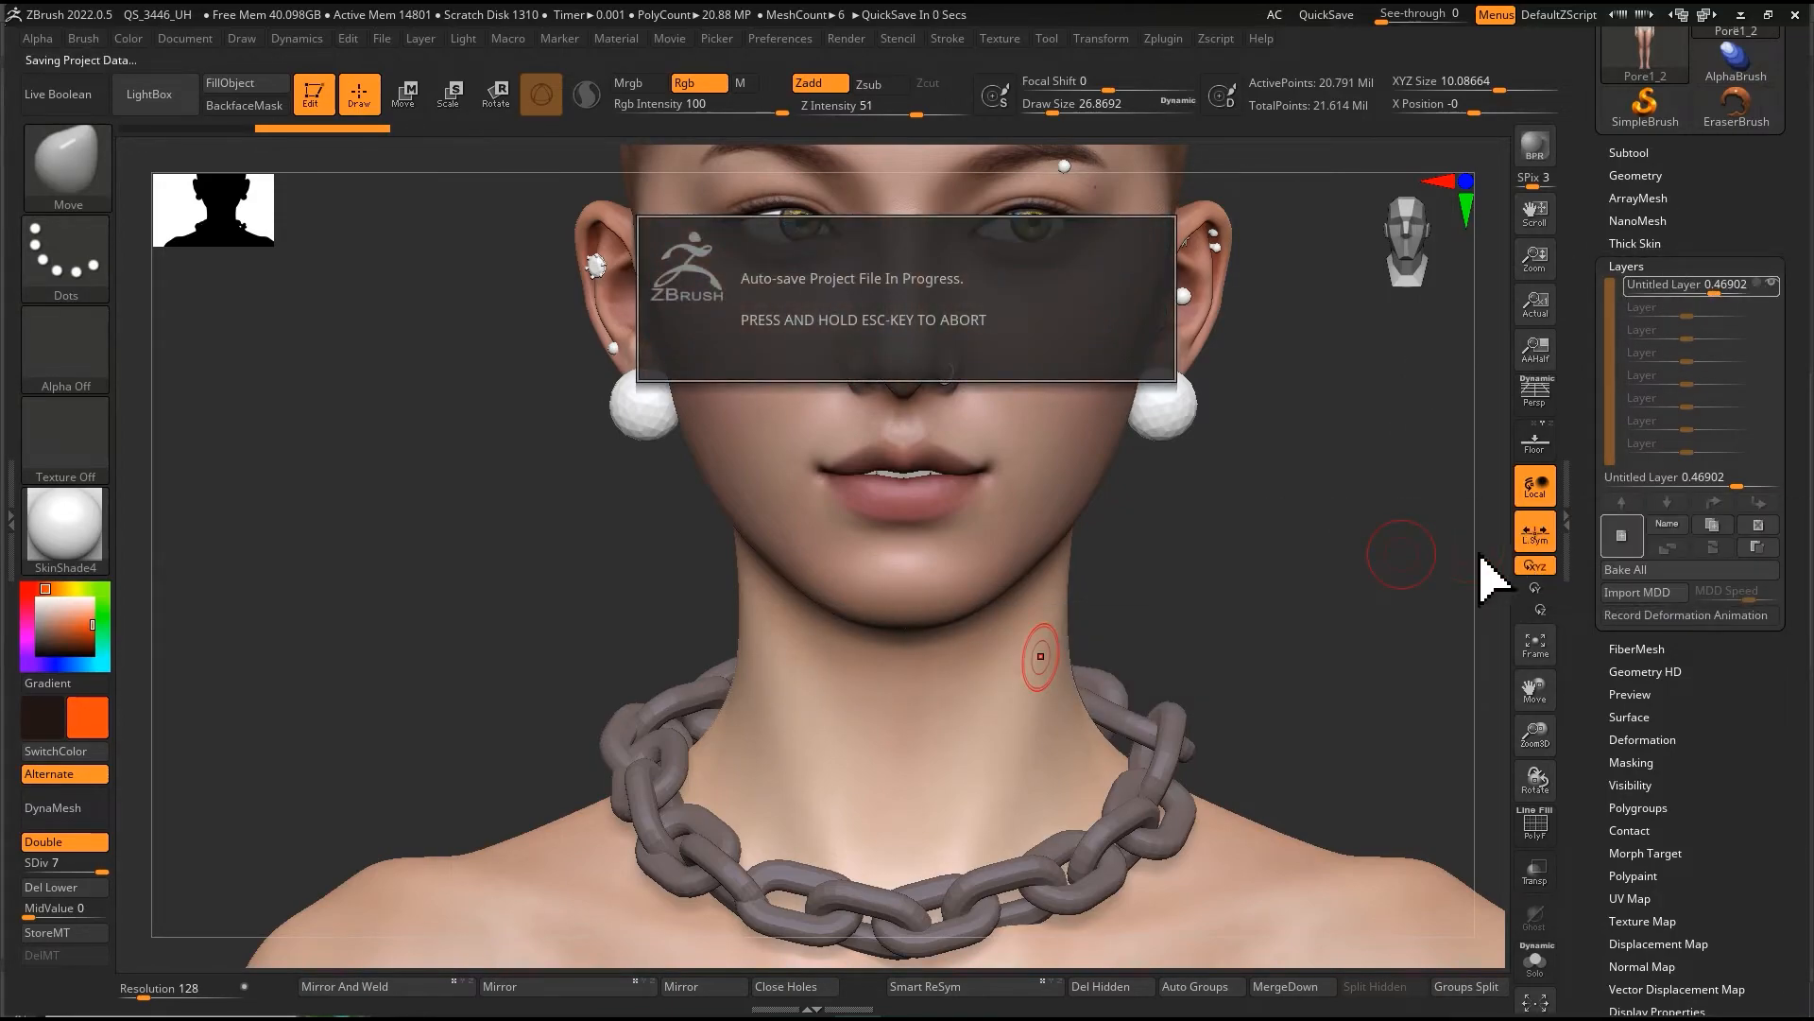
{"action": "key", "text": "Escape"}
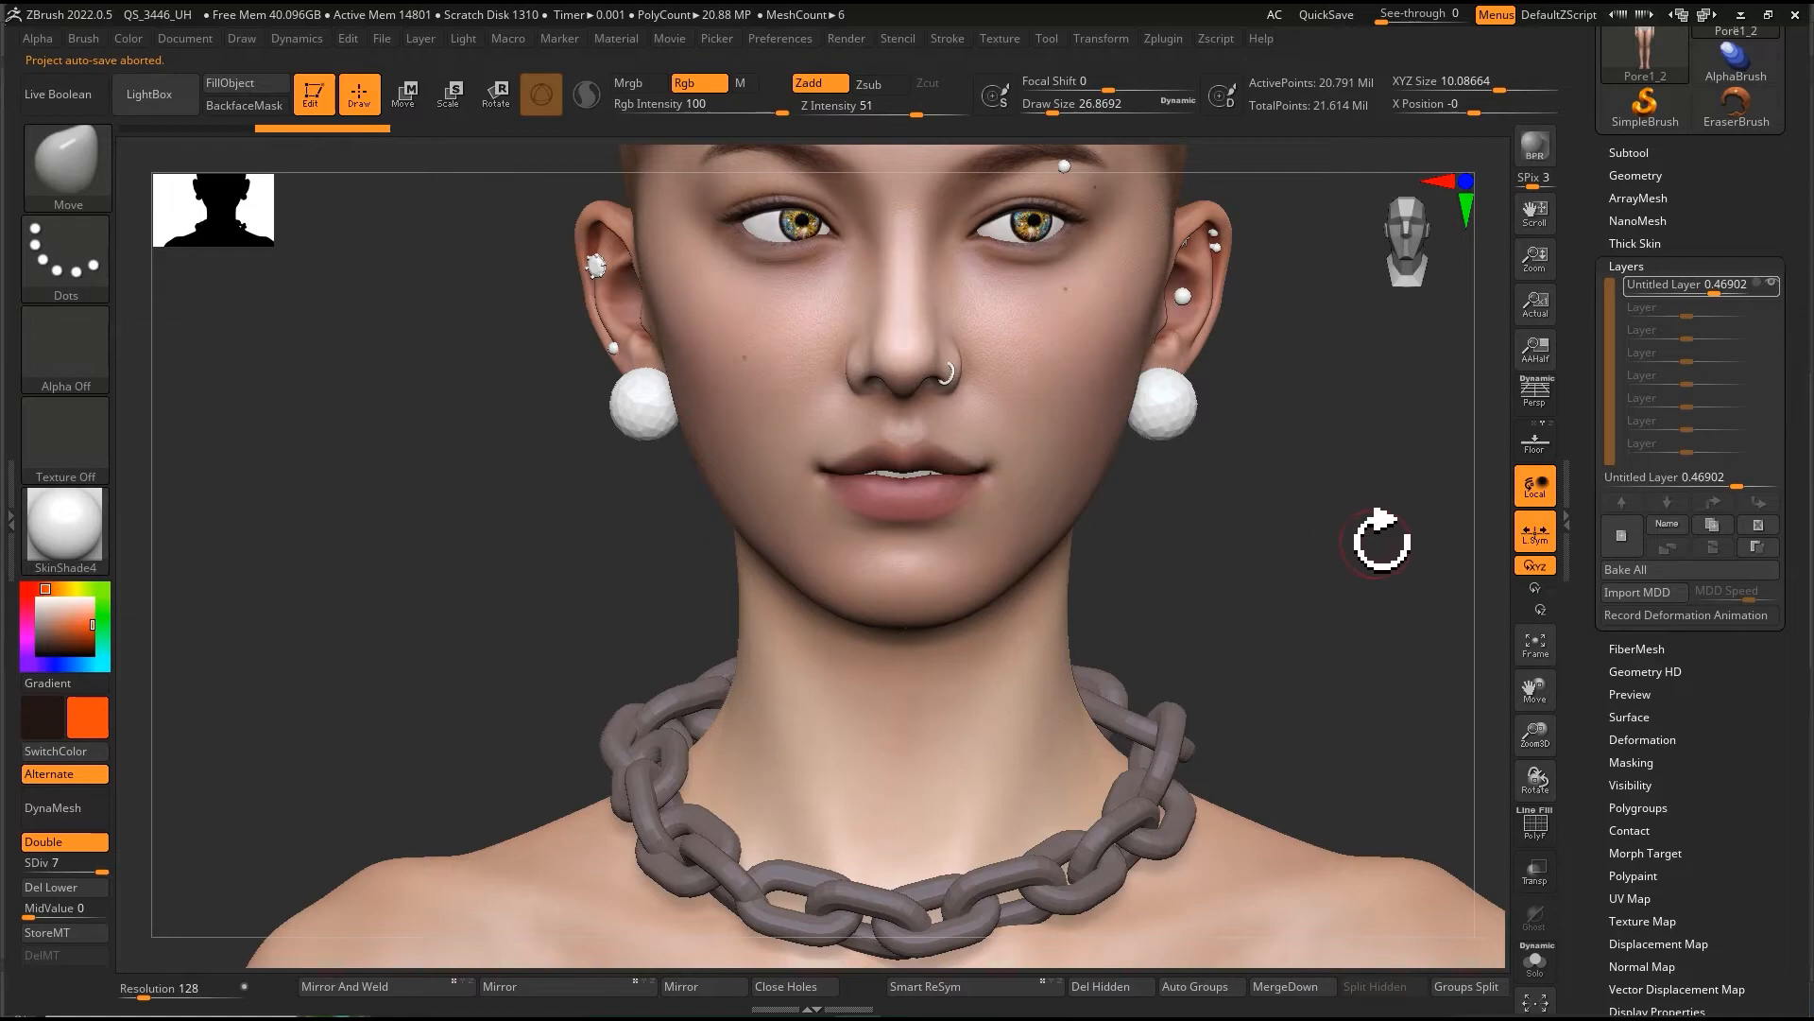
Step: Bake all layers into the body, pull test spikes out of both sides of the neck, and undo the spikes
{"action": "left_click", "coordinate": [1649, 570]}
{"action": "left_click_drag", "start_coordinate": [1061, 627], "coordinate": [1122, 620]}
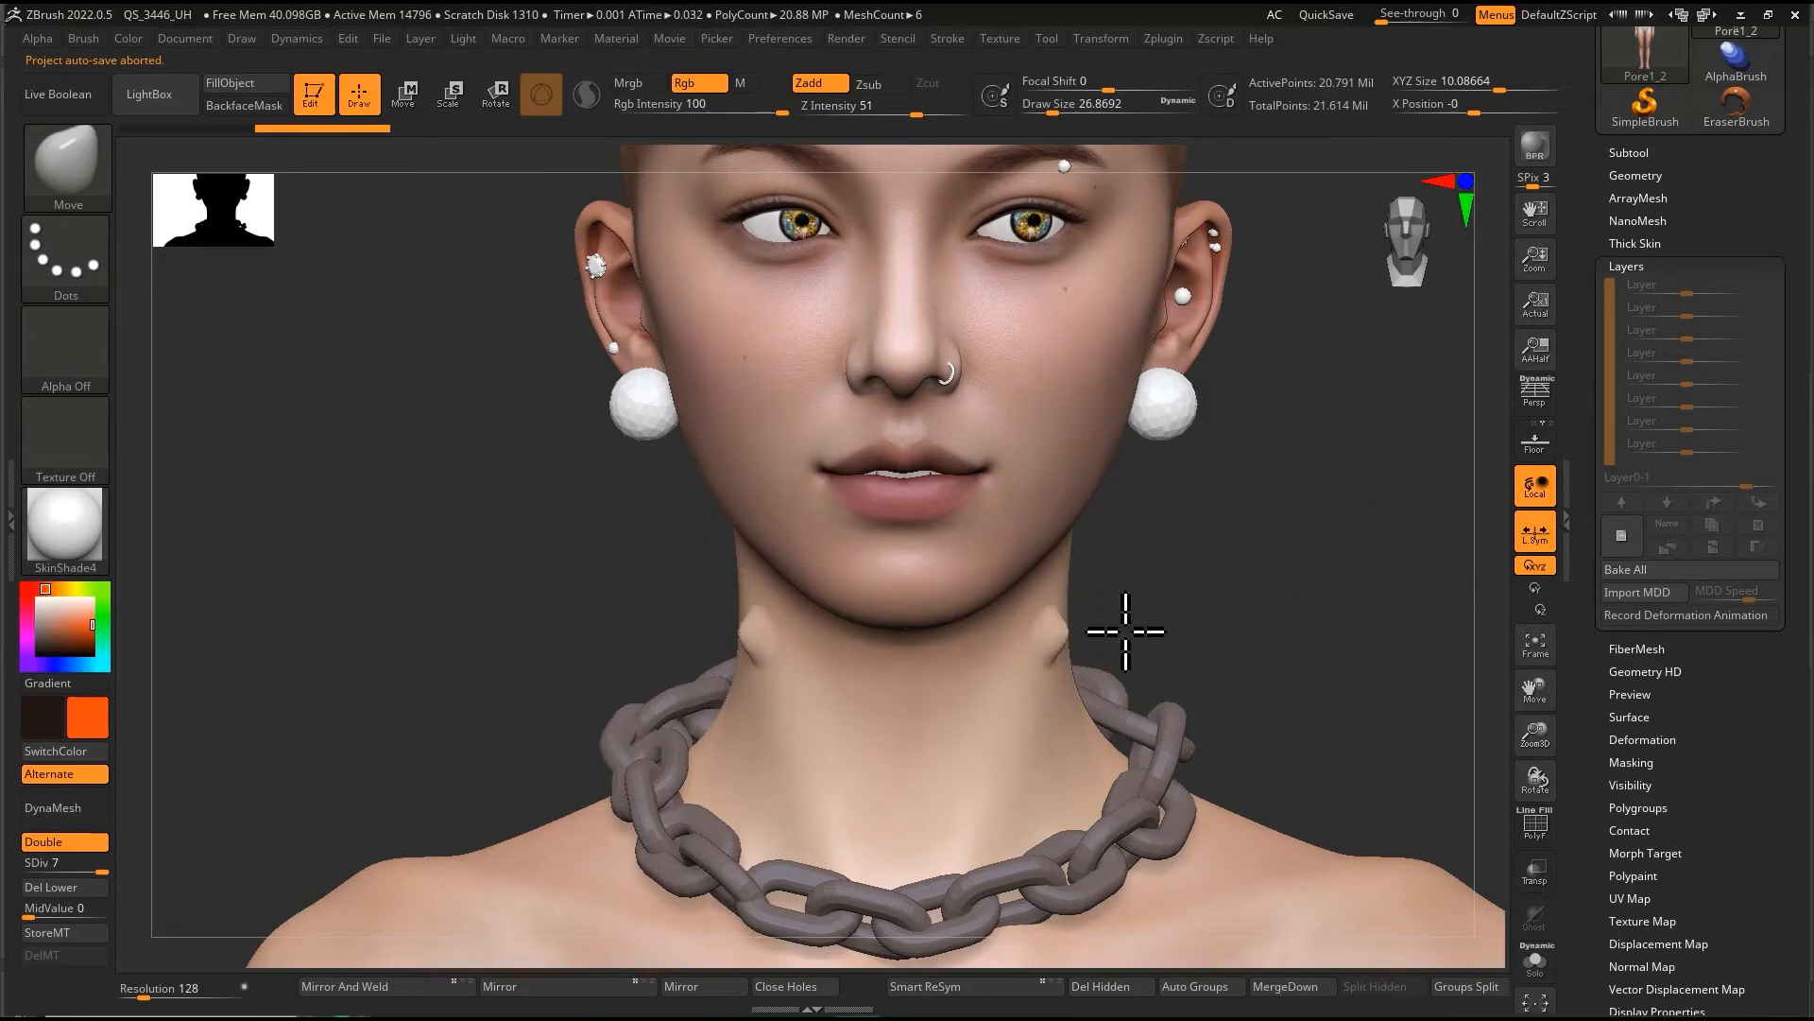
{"action": "left_click_drag", "start_coordinate": [1301, 539], "coordinate": [1297, 611], "text": "alt"}
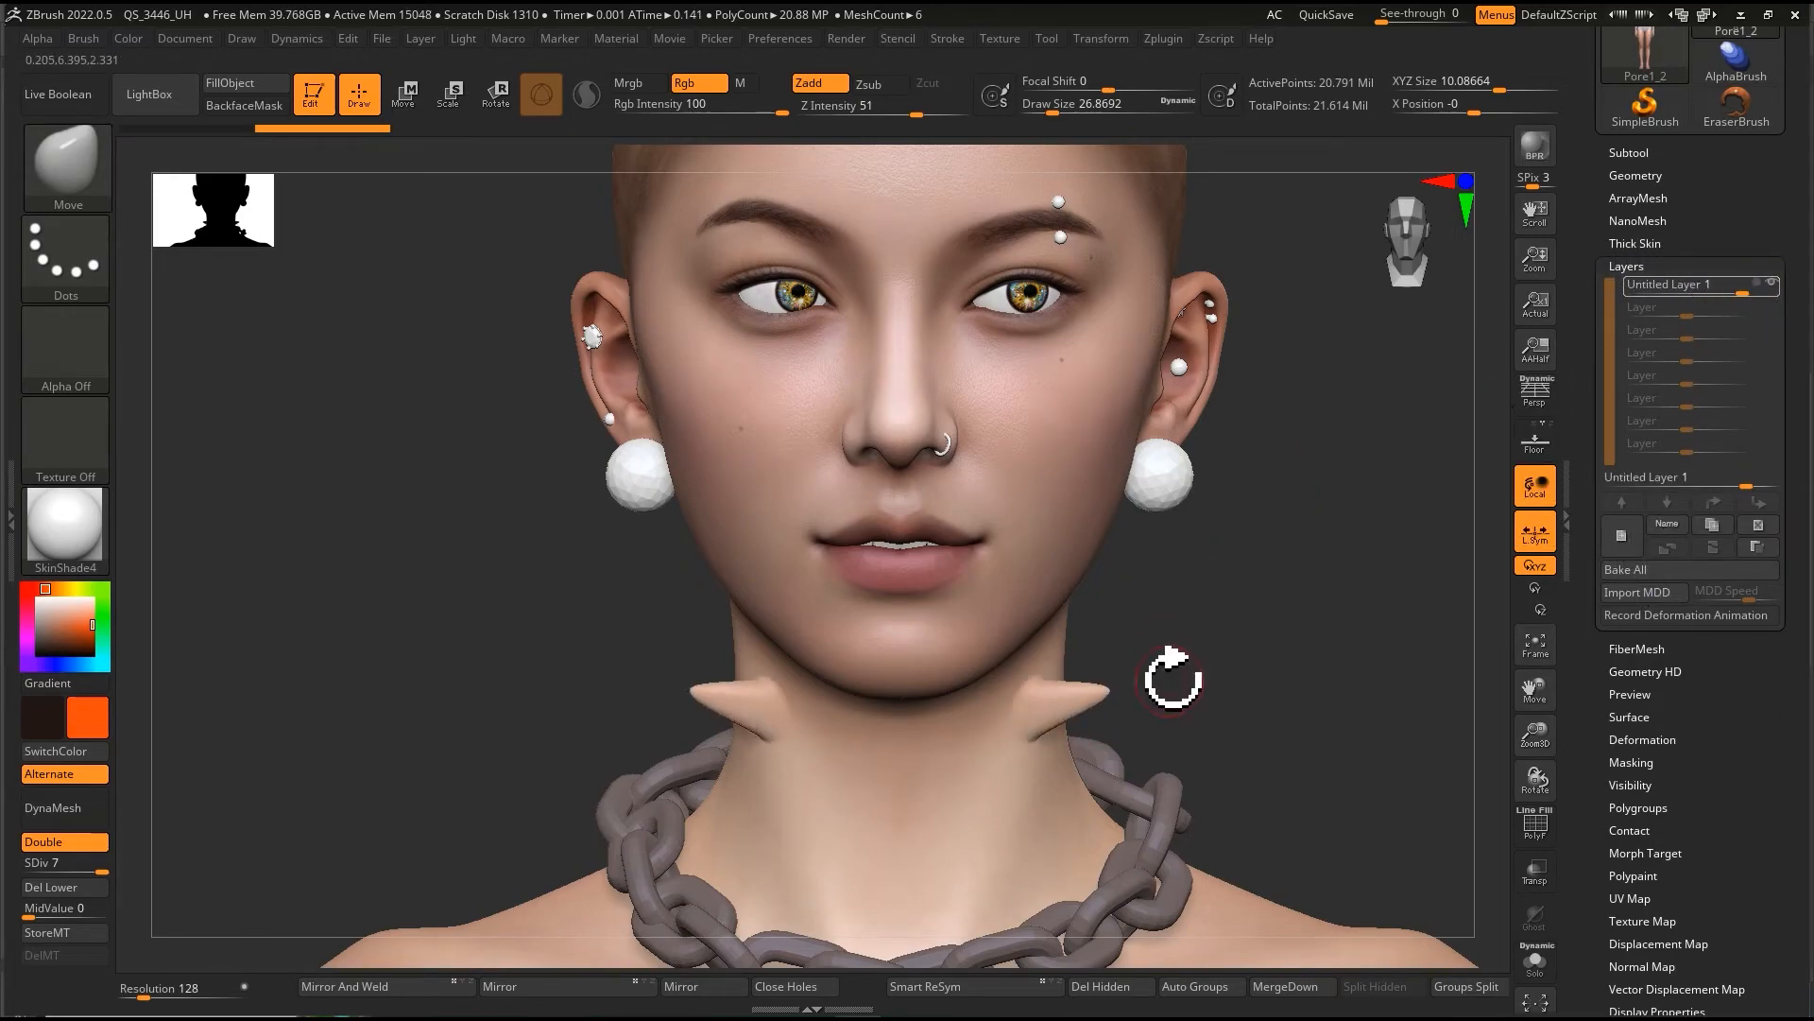
{"action": "key", "text": "ctrl"}
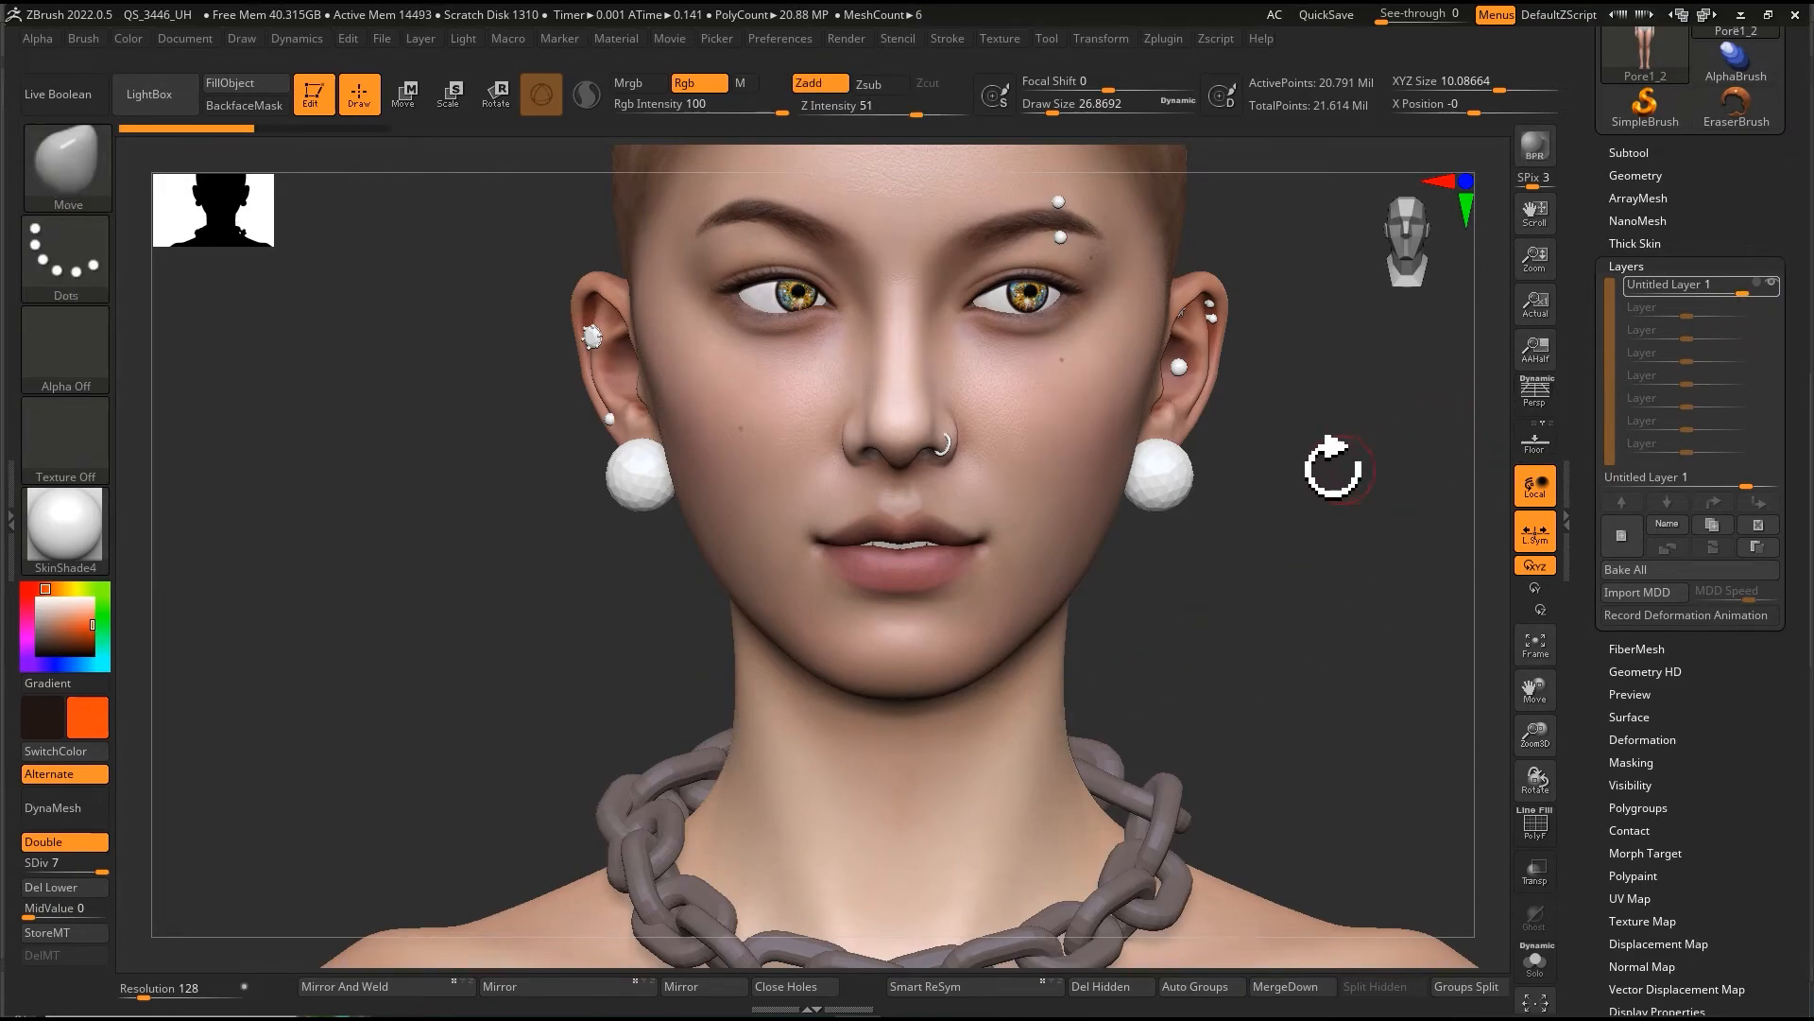
Step: Set the body layer's intensity to about 0.63
{"action": "left_click_drag", "start_coordinate": [1349, 466], "coordinate": [1324, 405], "text": "alt"}
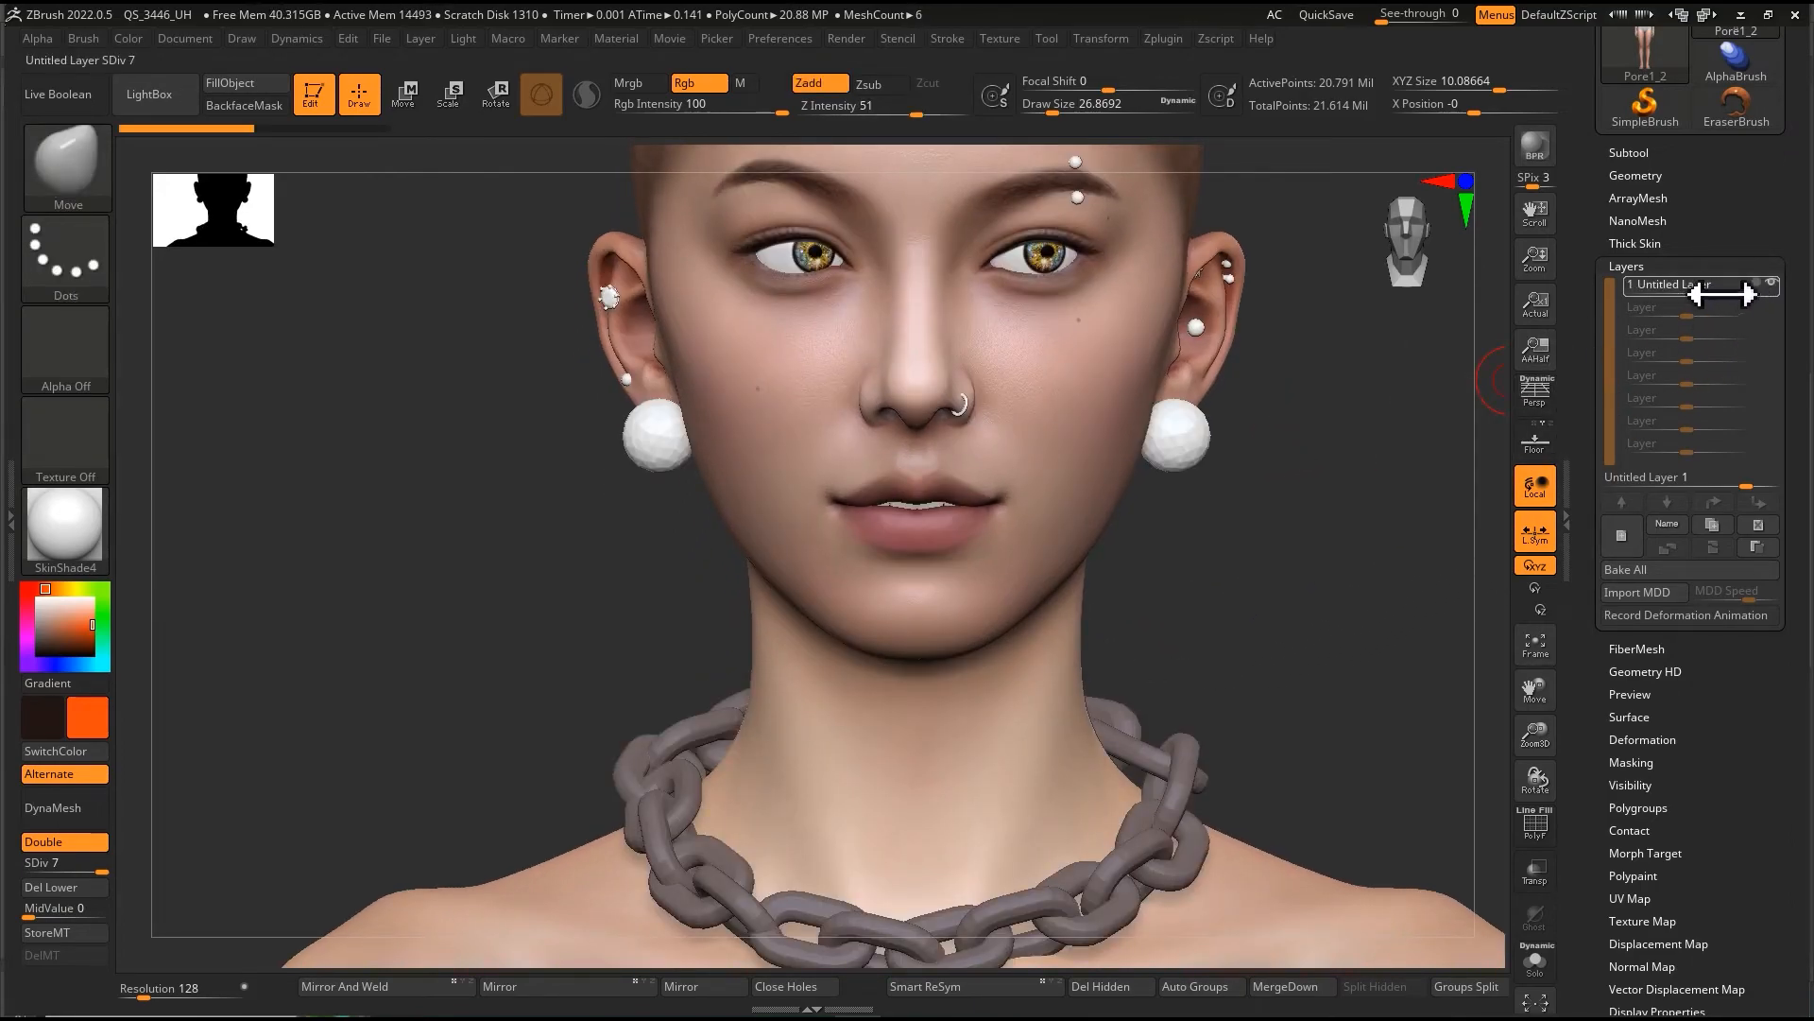
{"action": "left_click_drag", "start_coordinate": [1727, 300], "coordinate": [1742, 299]}
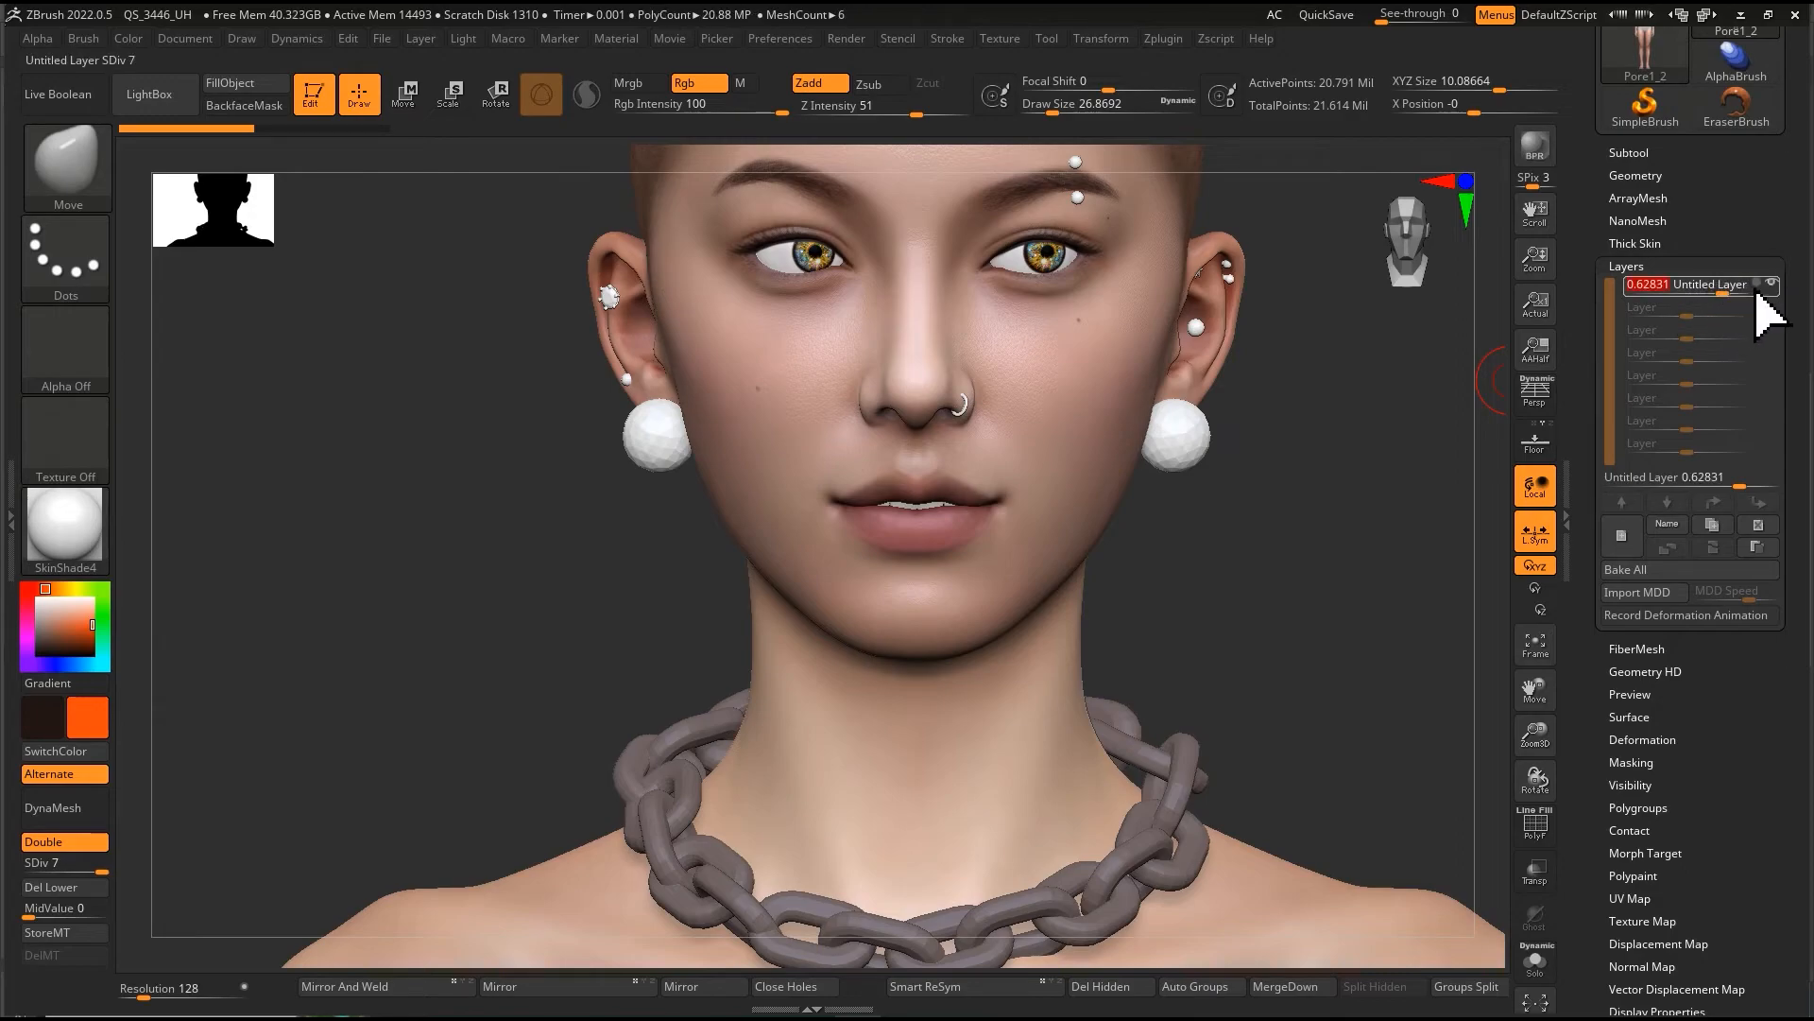
Step: Pull bumps and spikes out of both sides of the neck with the Move brush, adding a new layer for the lower spikes
{"action": "left_click_drag", "start_coordinate": [1069, 678], "coordinate": [1122, 669]}
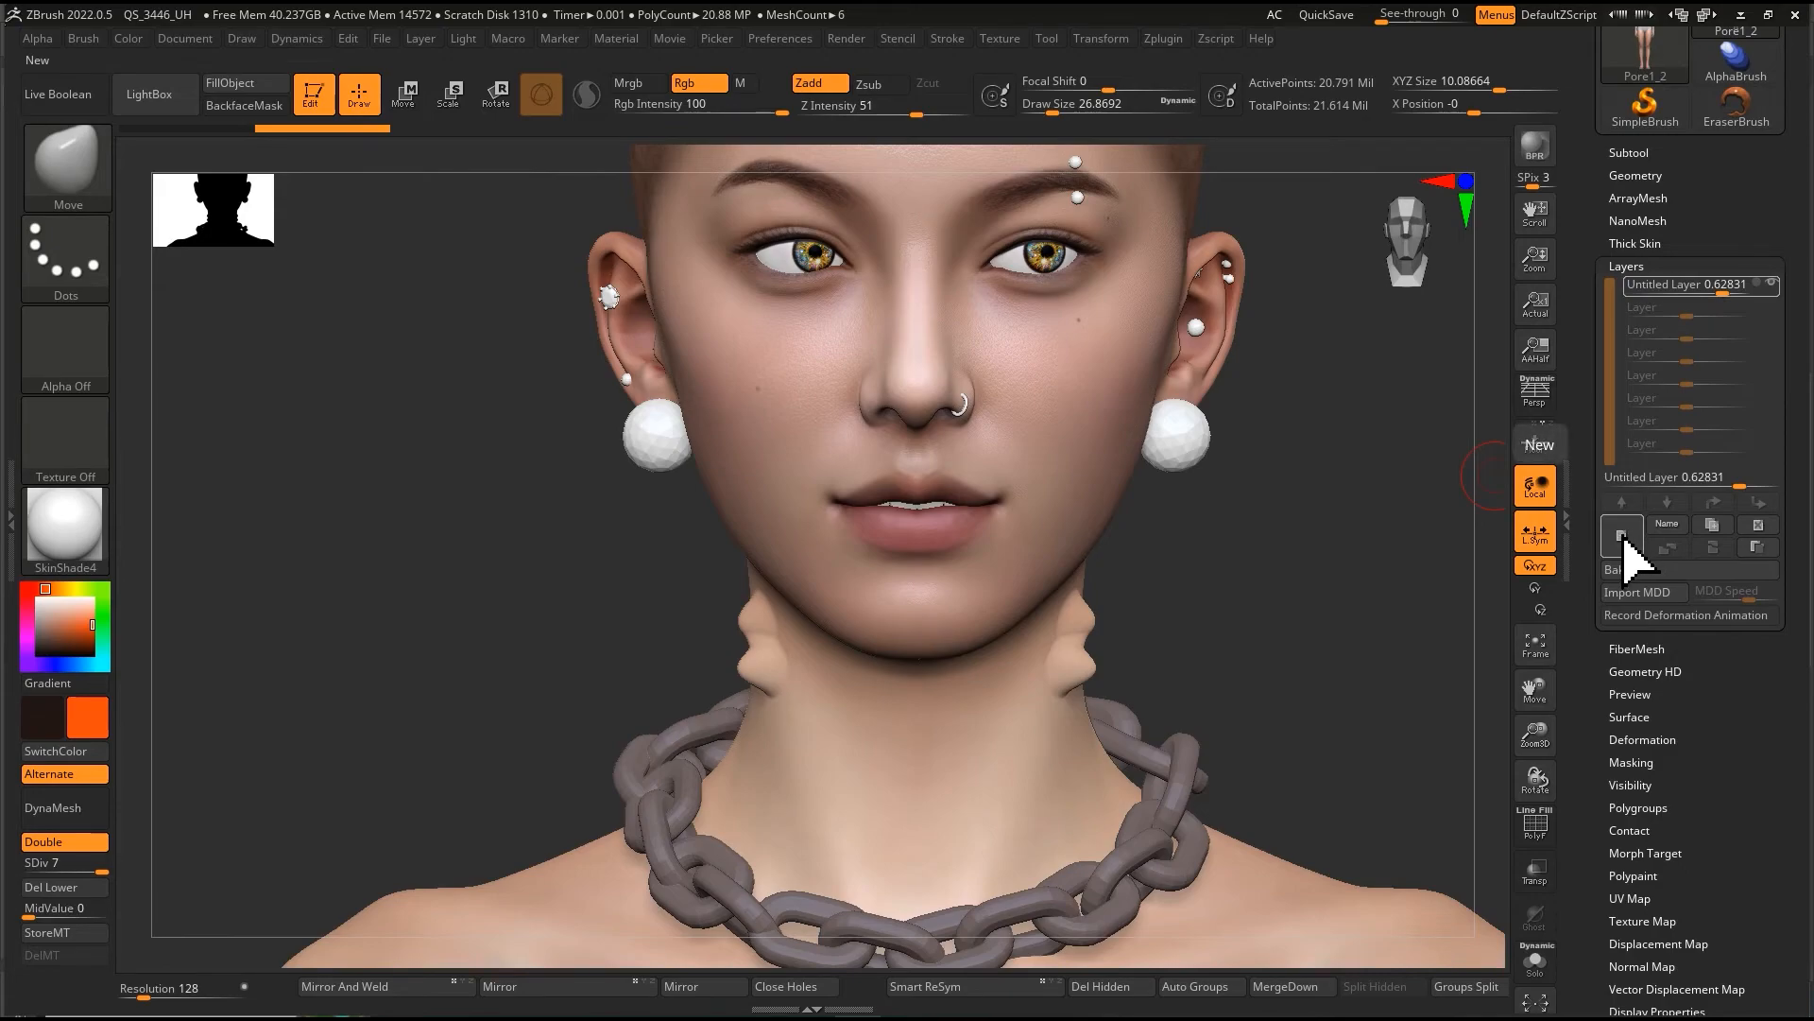
{"action": "left_click_drag", "start_coordinate": [1067, 770], "coordinate": [1143, 728]}
{"action": "left_click_drag", "start_coordinate": [1033, 731], "coordinate": [1141, 700]}
{"action": "left_click_drag", "start_coordinate": [1022, 681], "coordinate": [1065, 664]}
{"action": "left_click_drag", "start_coordinate": [1200, 599], "coordinate": [1187, 661]}
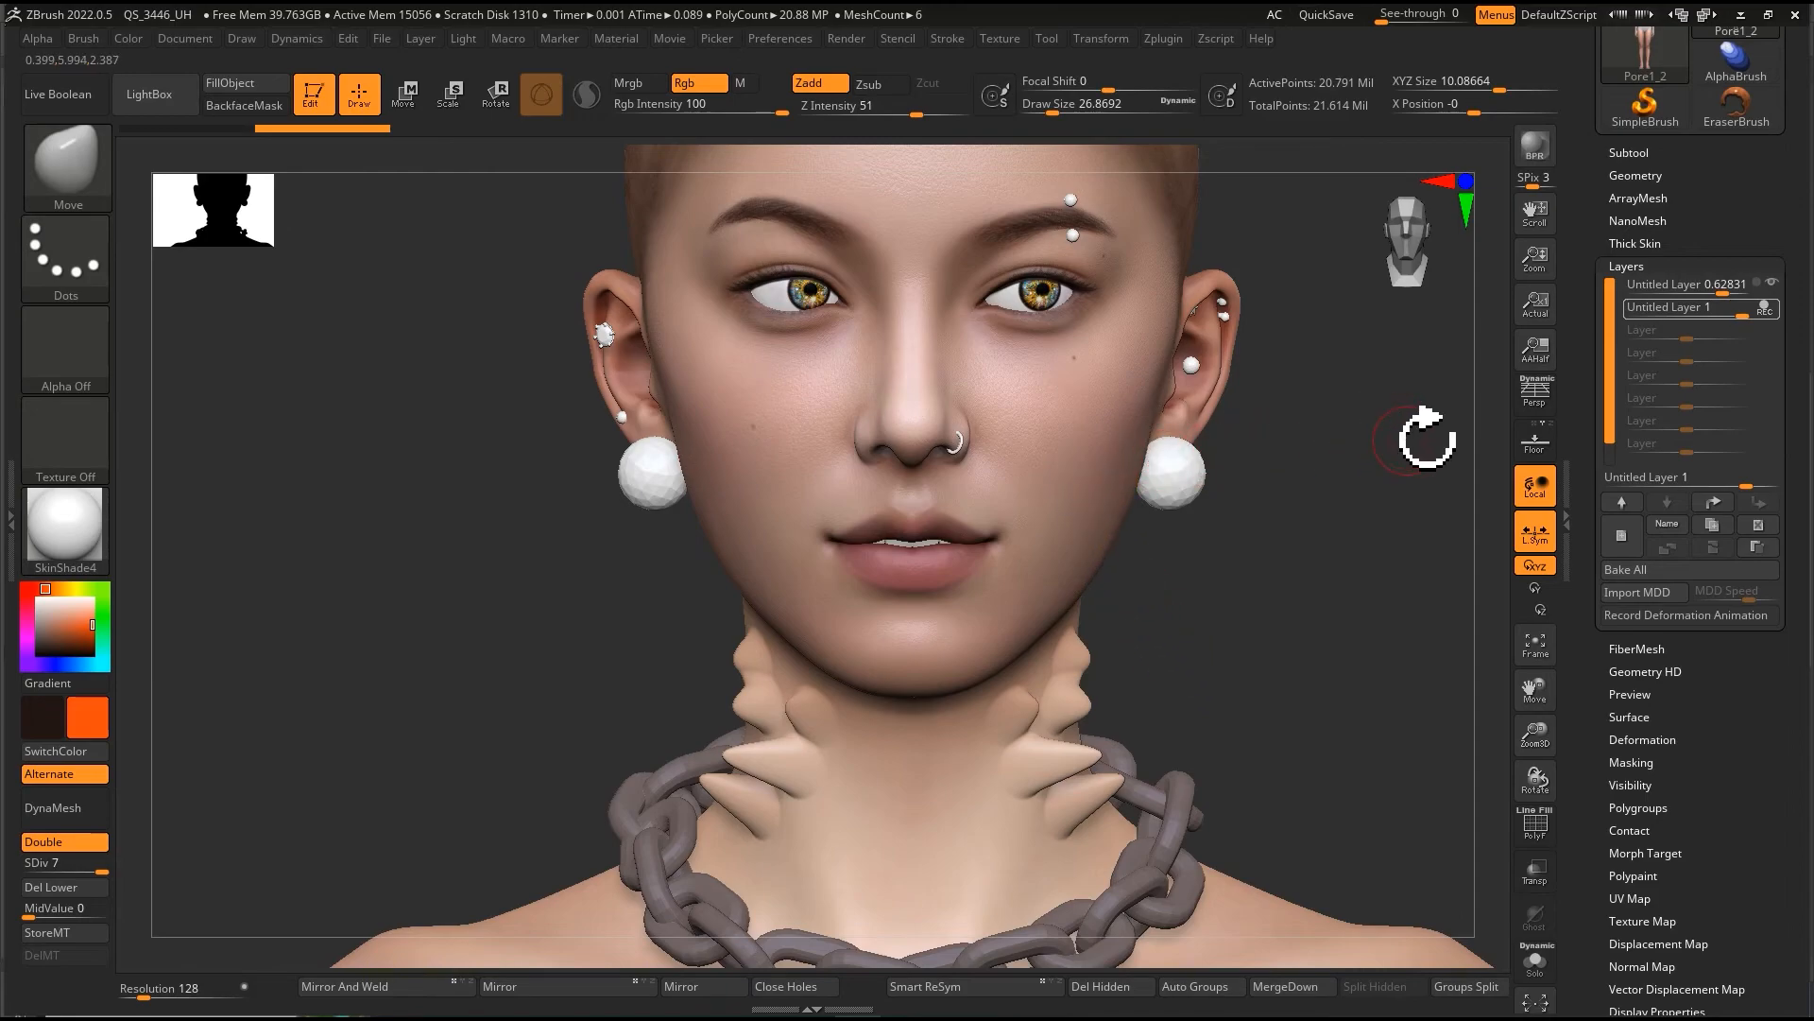
Step: Bake all layers into the body mesh and bring up the model's subtool list
{"action": "left_click", "coordinate": [1646, 572]}
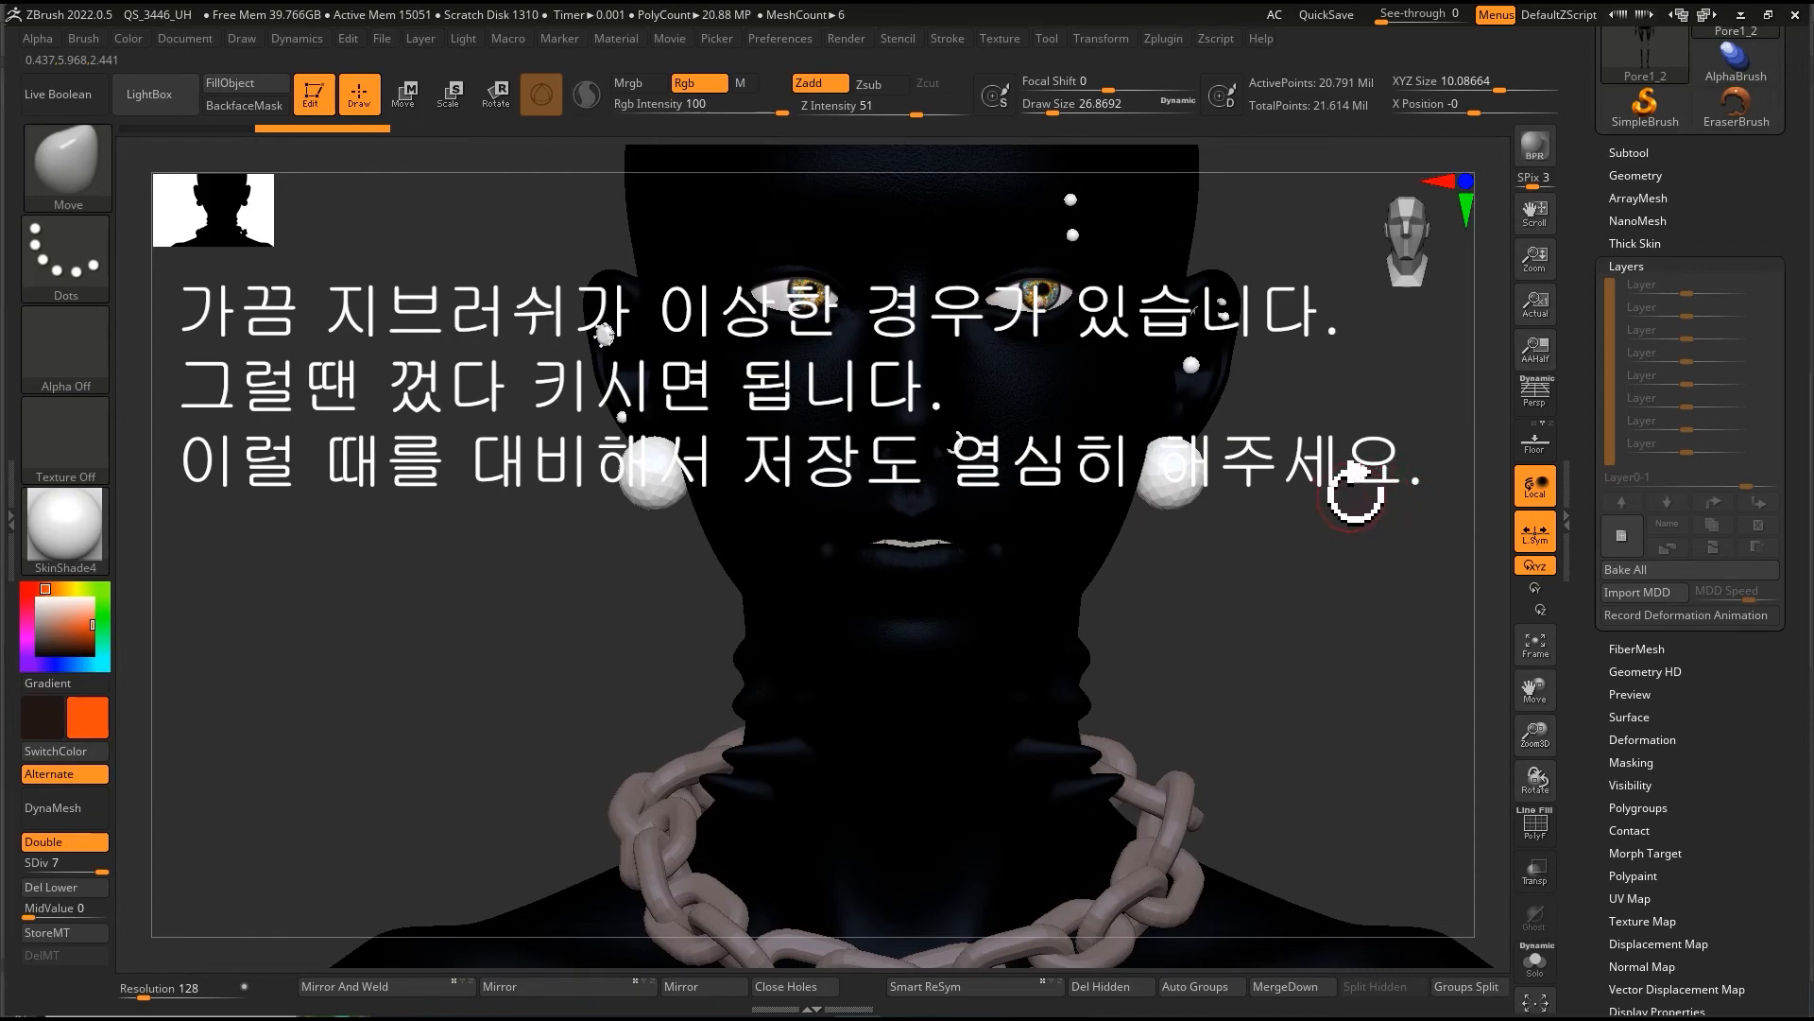
{"action": "left_click_drag", "start_coordinate": [1590, 294], "coordinate": [1596, 435]}
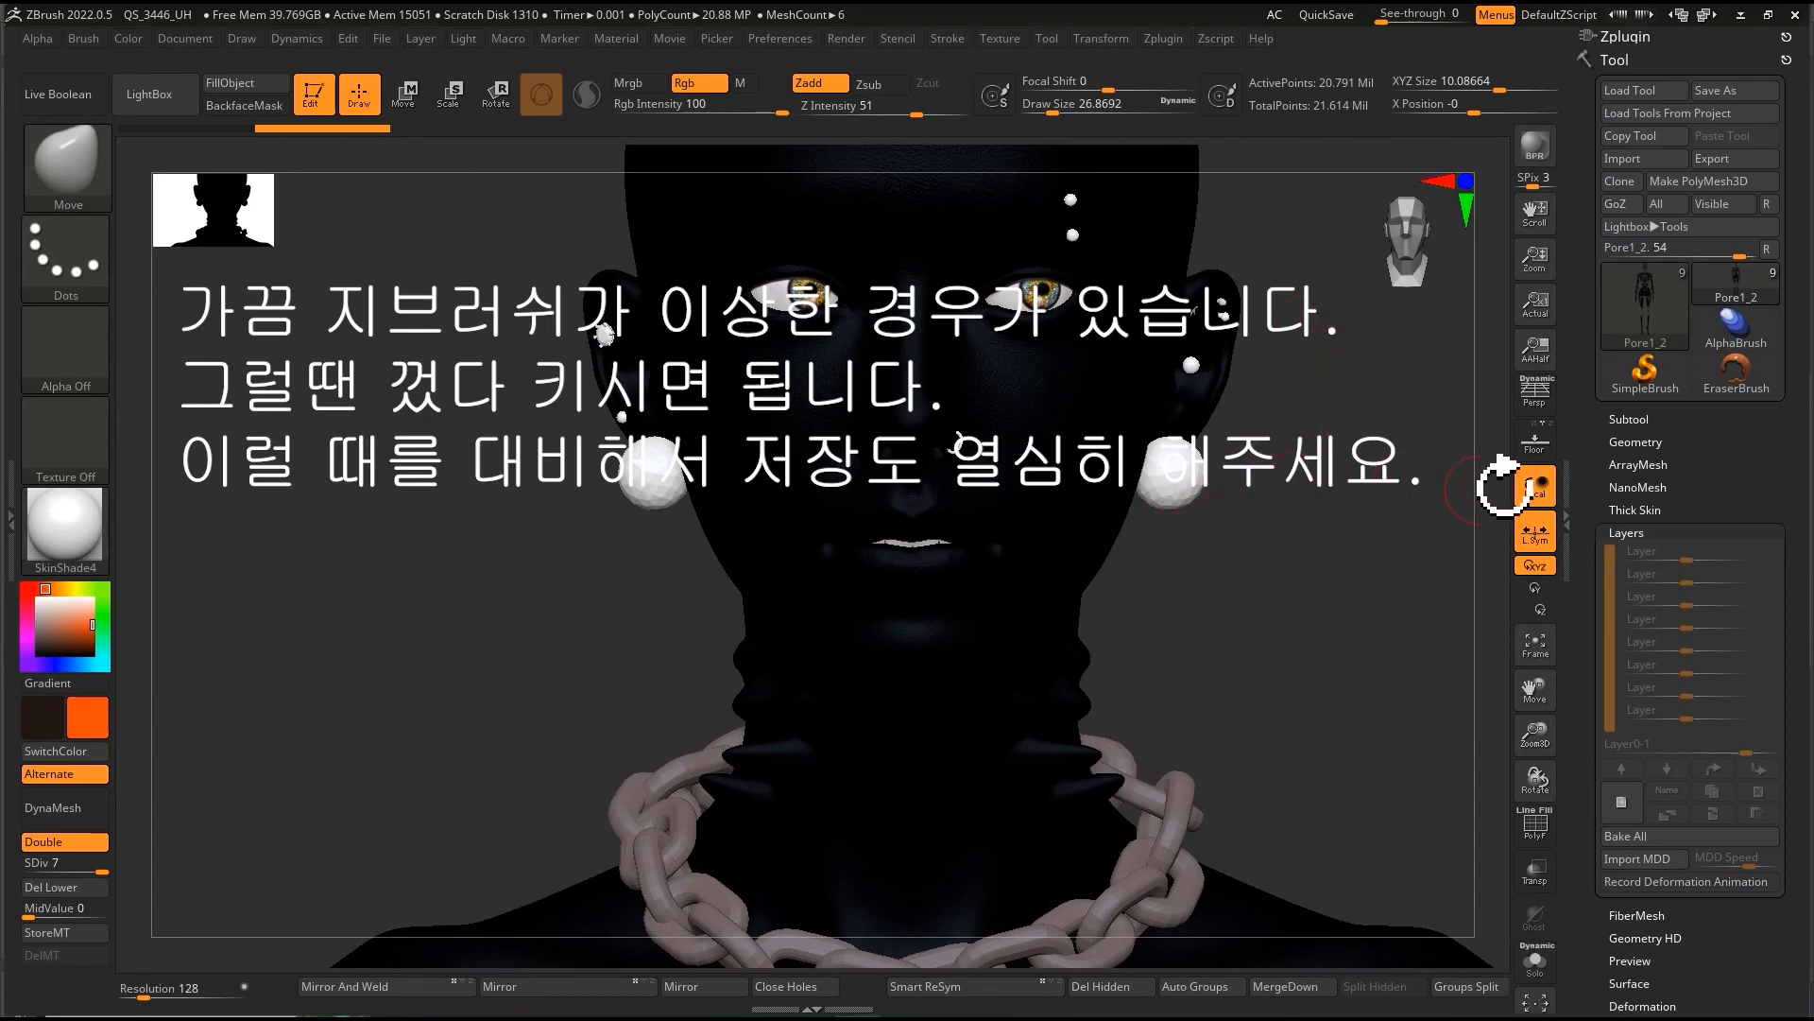
{"action": "left_click", "coordinate": [1627, 532]}
{"action": "left_click", "coordinate": [1632, 417]}
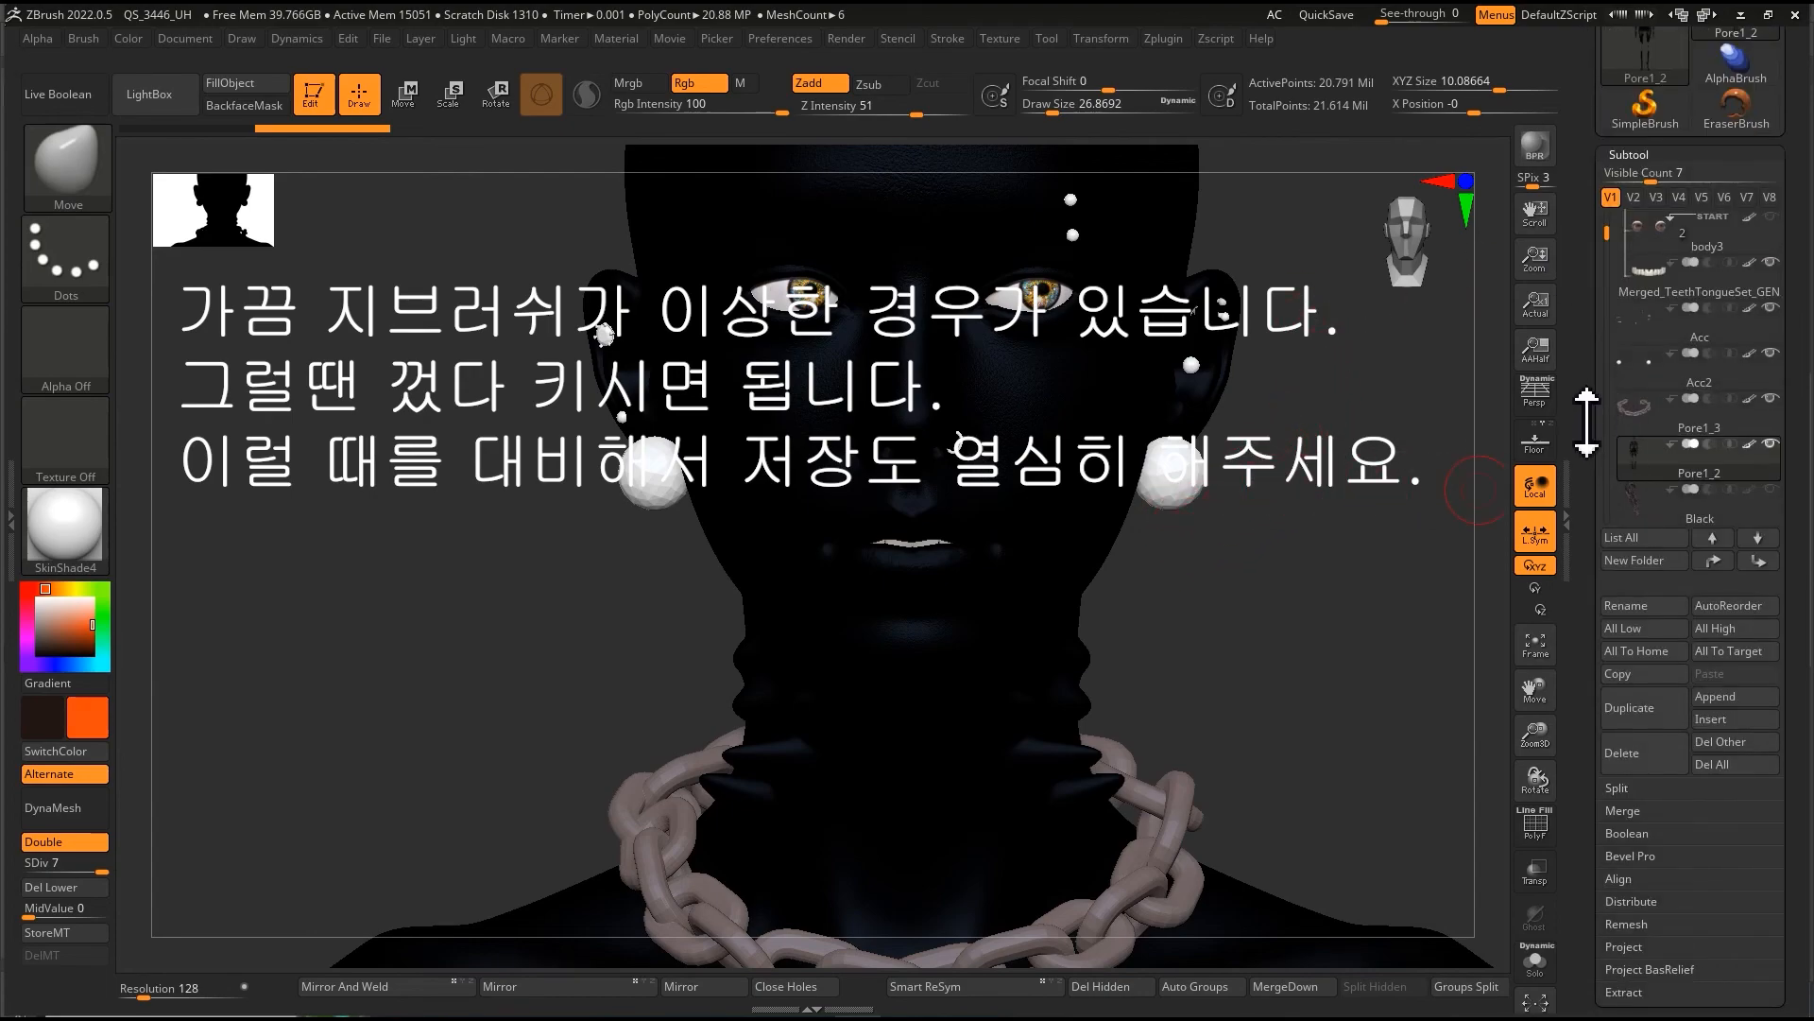
{"action": "left_click_drag", "start_coordinate": [1584, 531], "coordinate": [1586, 552]}
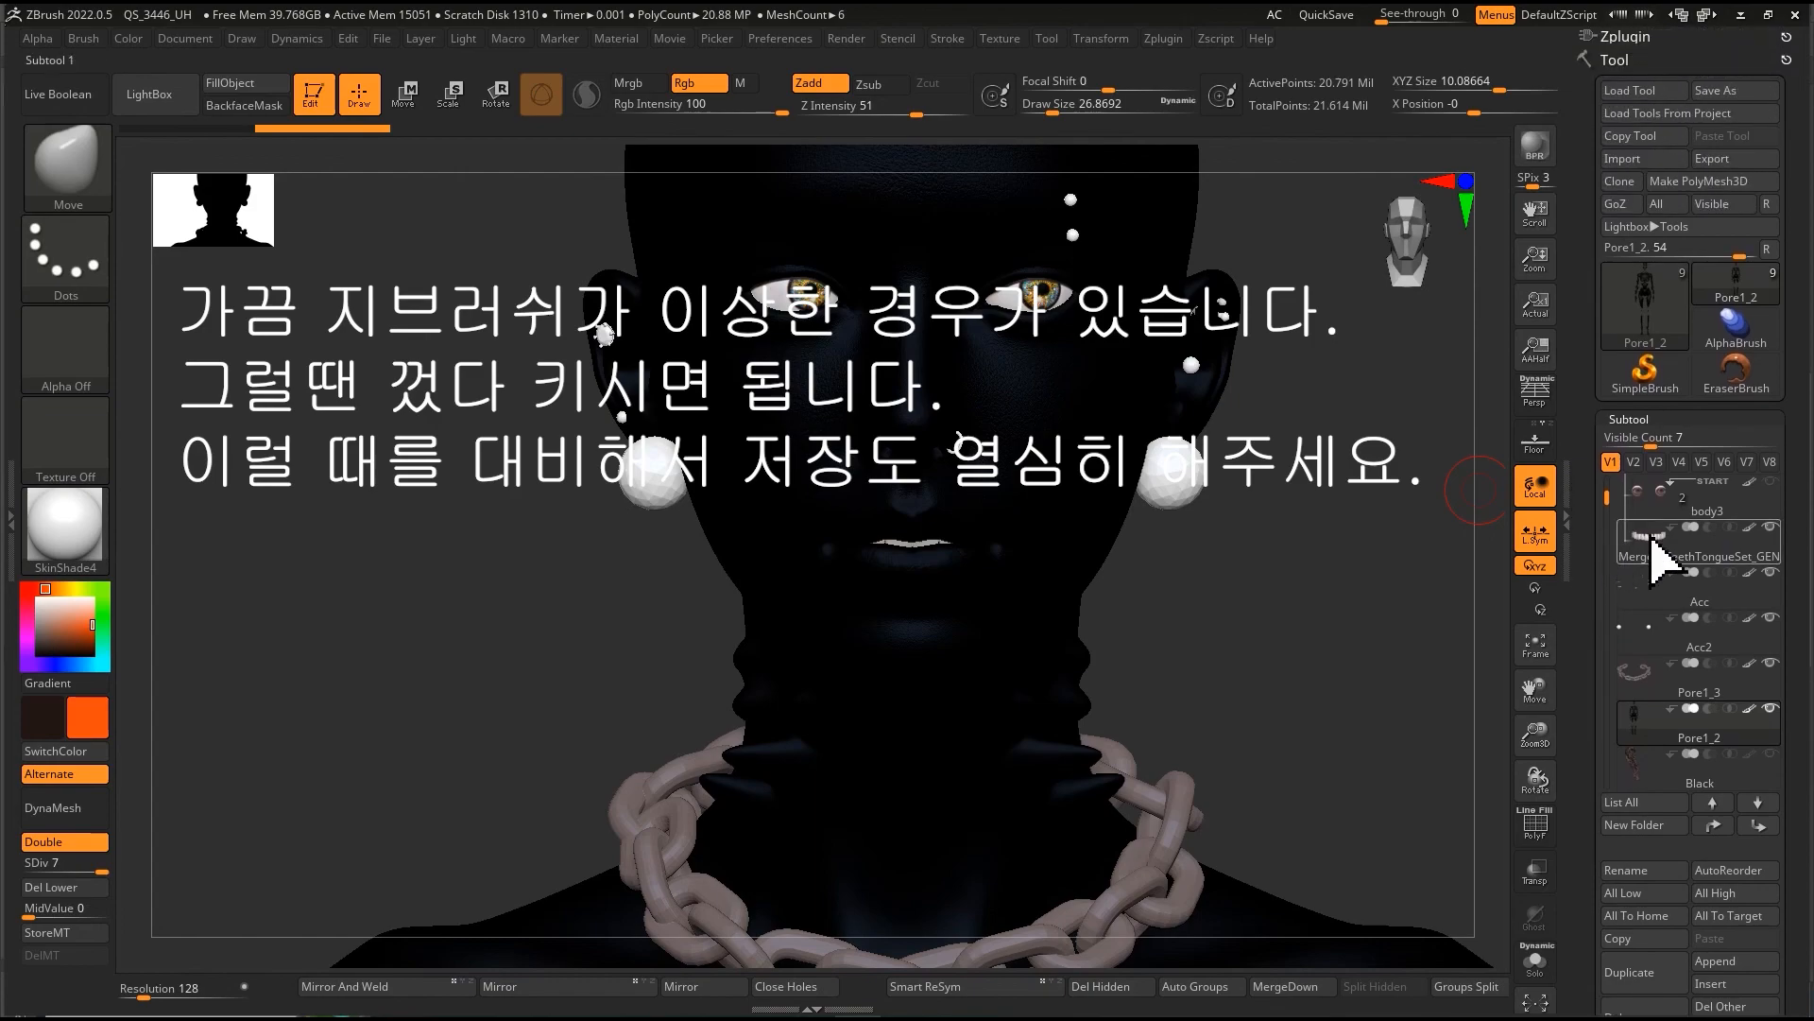